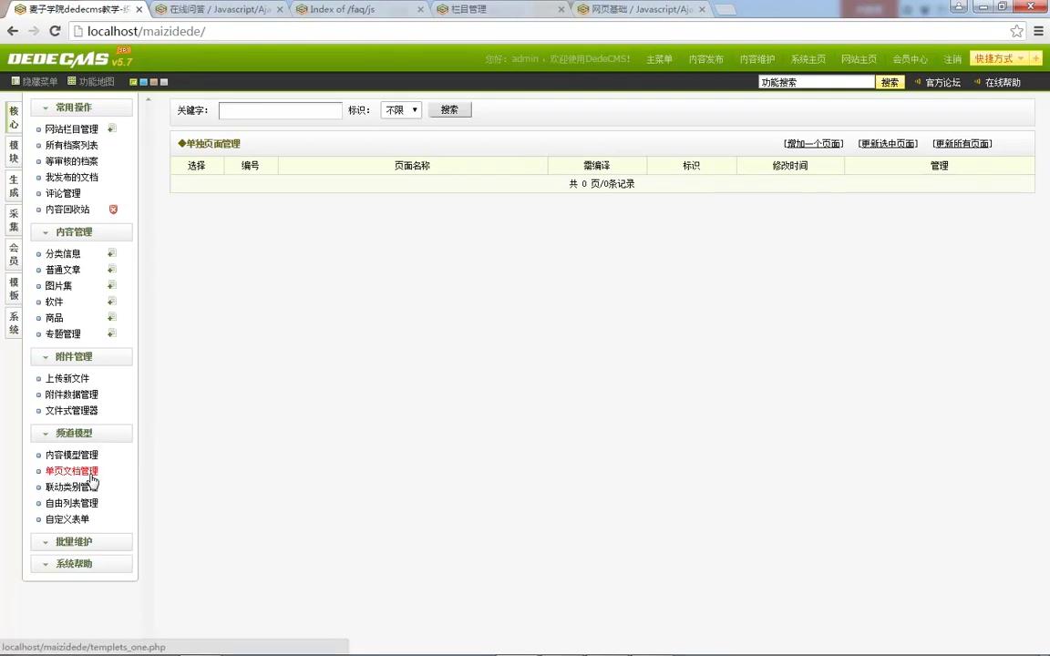
Step: Open the blank 增加新页面 form from single-page document management
click(814, 144)
Step: Enter title 关于我们, keywords 'keywords', and summary 'description' copied from the hint
click(345, 155)
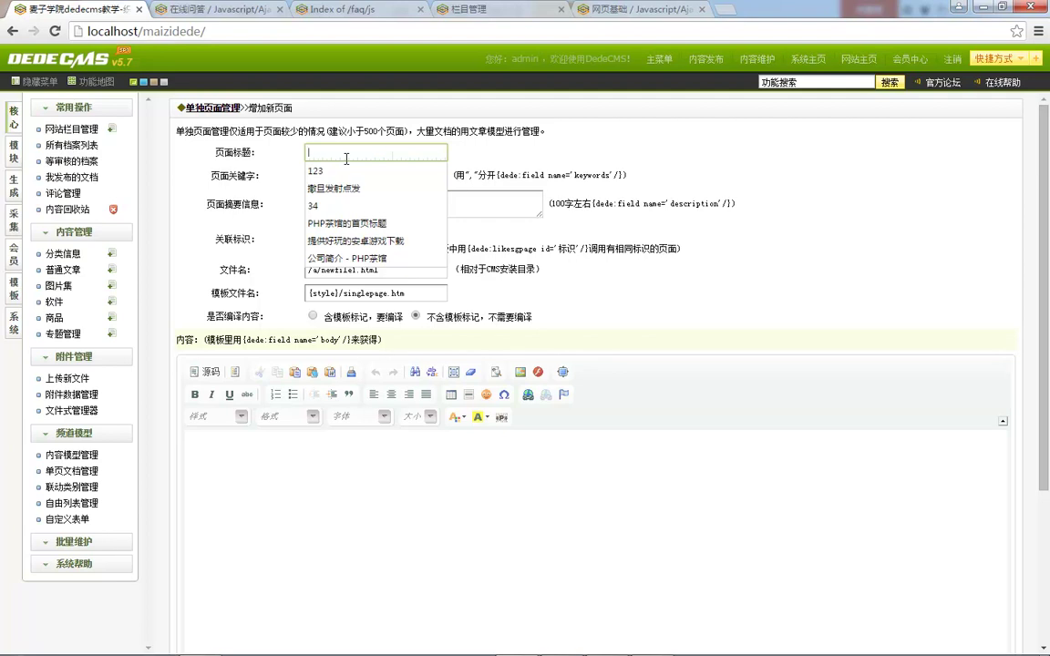
text(关于我们)
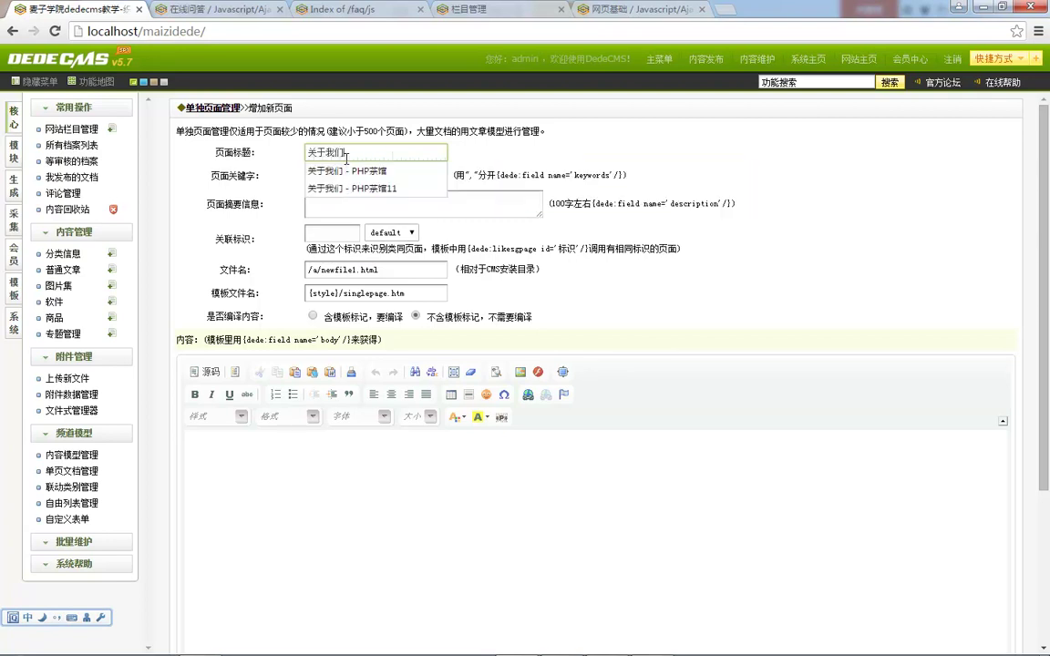
click(336, 178)
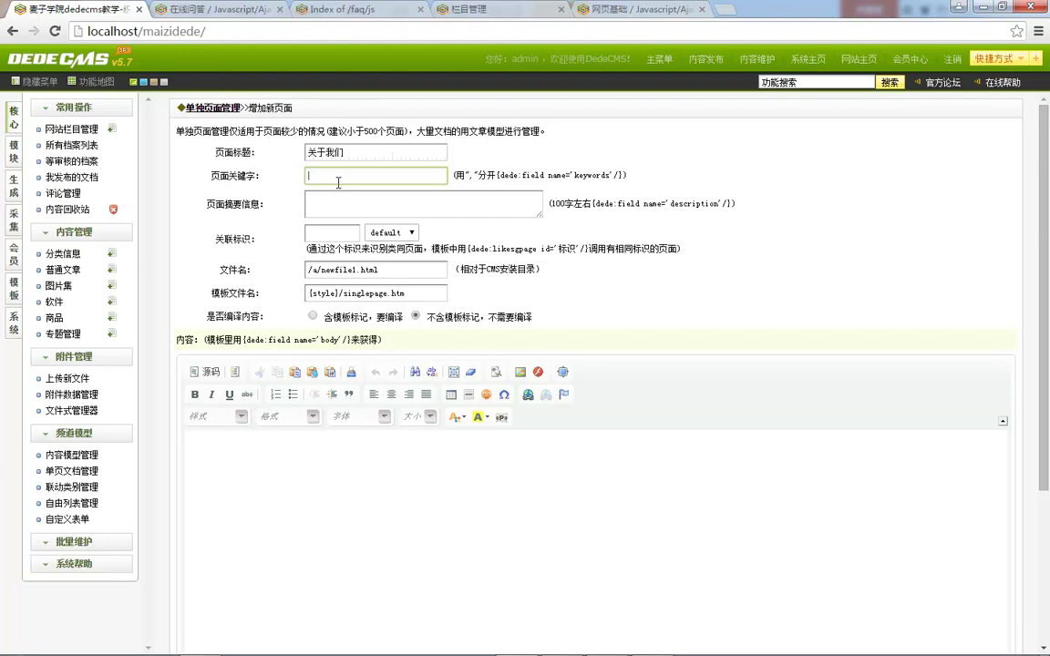
text(keywords\)
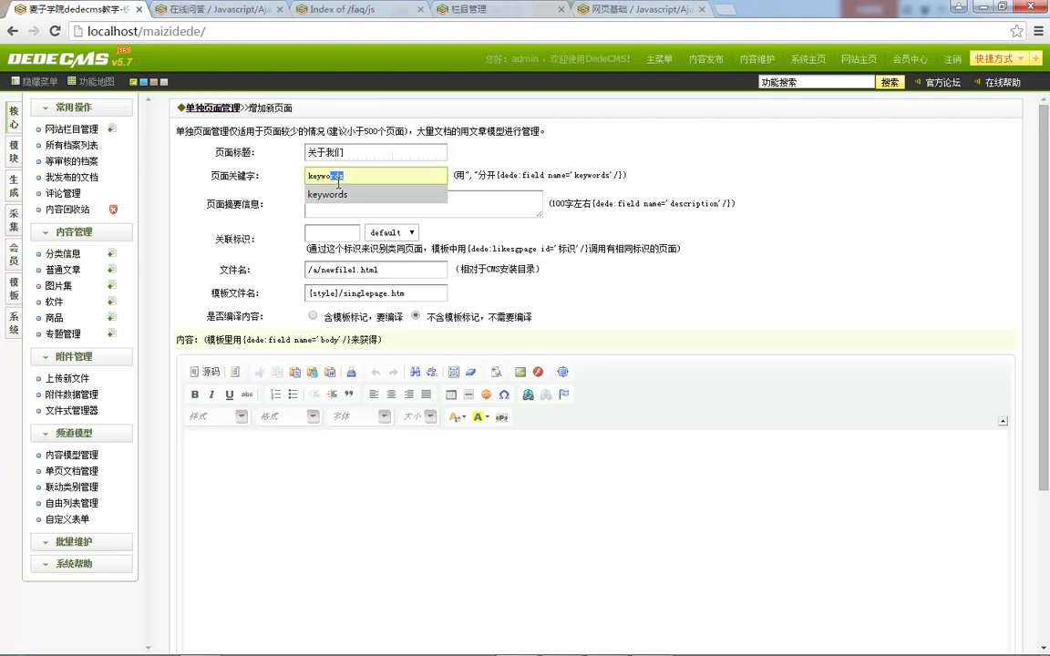
key(BackSpace)
double_click(686, 203)
key(ctrl+c)
click(428, 206)
key(ctrl+v)
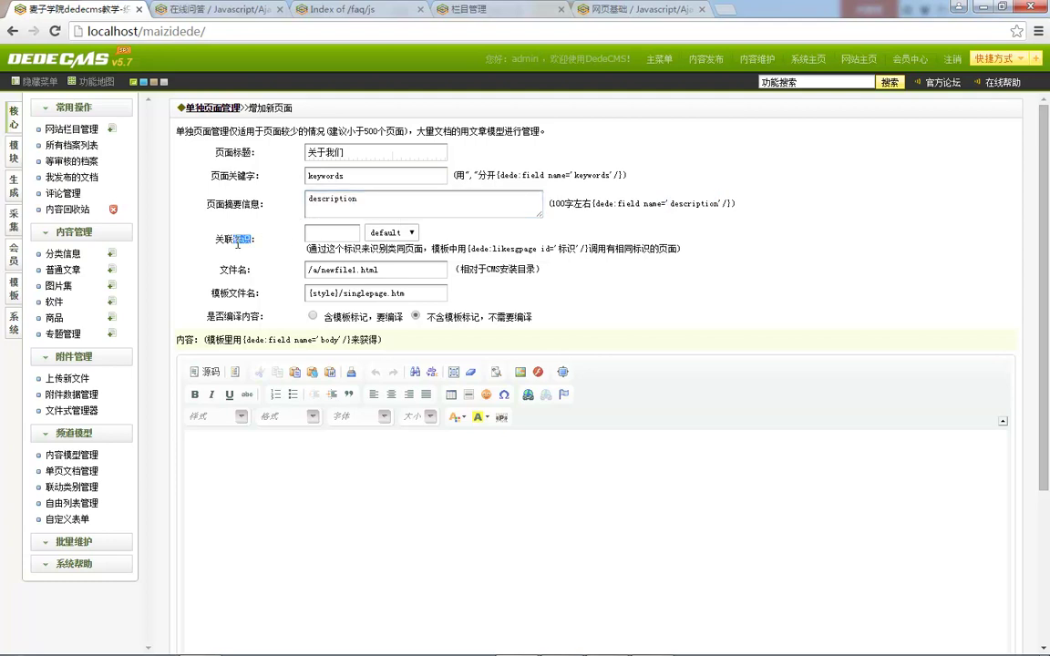
Step: Read through the 关联标识 related-tag field and its explanation
drag(237, 242, 310, 202)
click(392, 232)
click(392, 232)
click(310, 235)
drag(308, 248, 373, 250)
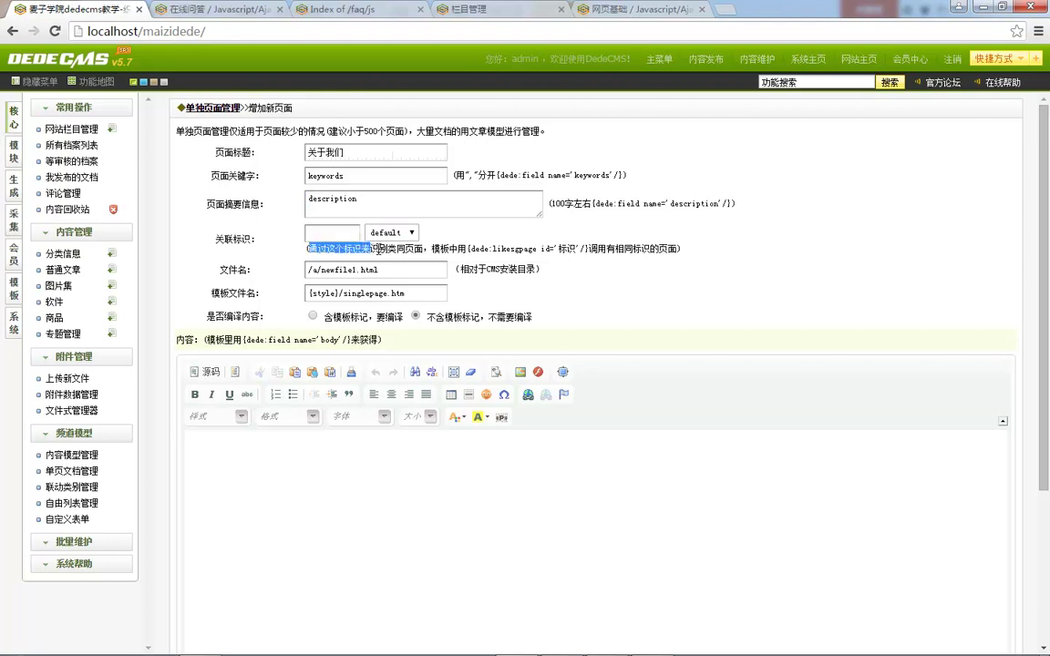
click(398, 249)
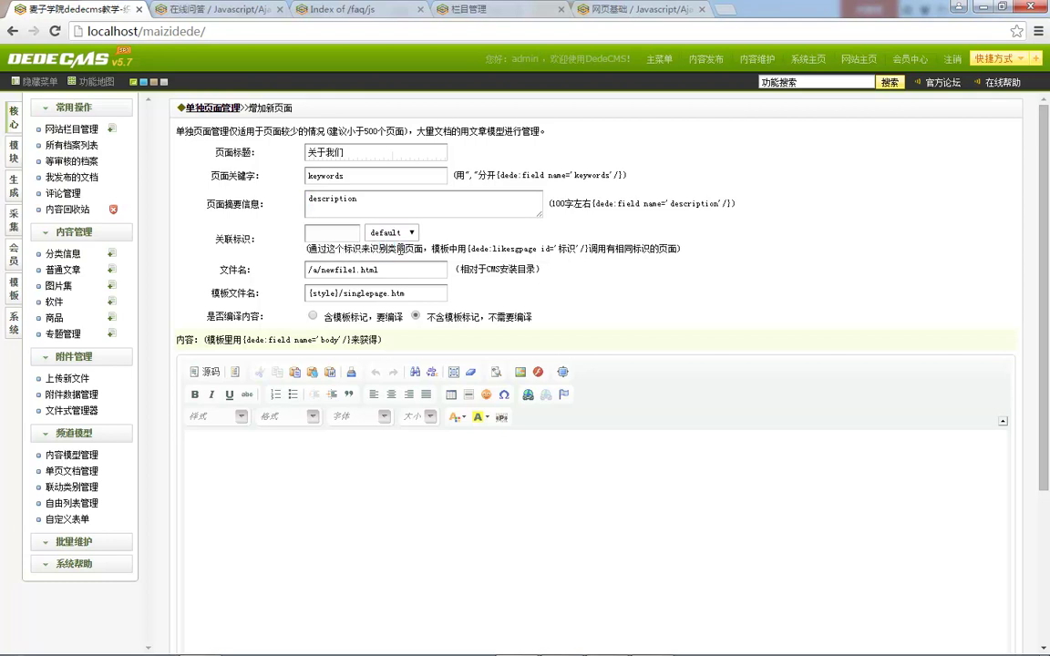
Step: Enter 1 as the related-page tag (关联标识)
click(453, 246)
double_click(483, 252)
click(593, 254)
click(347, 236)
click(234, 272)
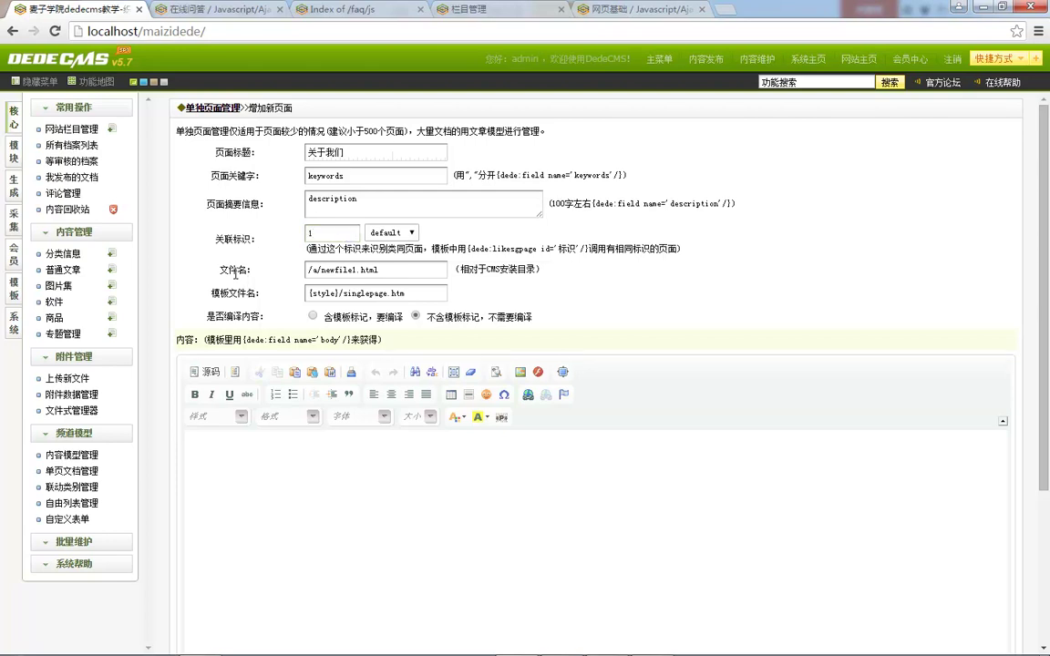
click(476, 274)
Step: Change the file name to /about.html
drag(320, 270, 202, 276)
key(BackSpace)
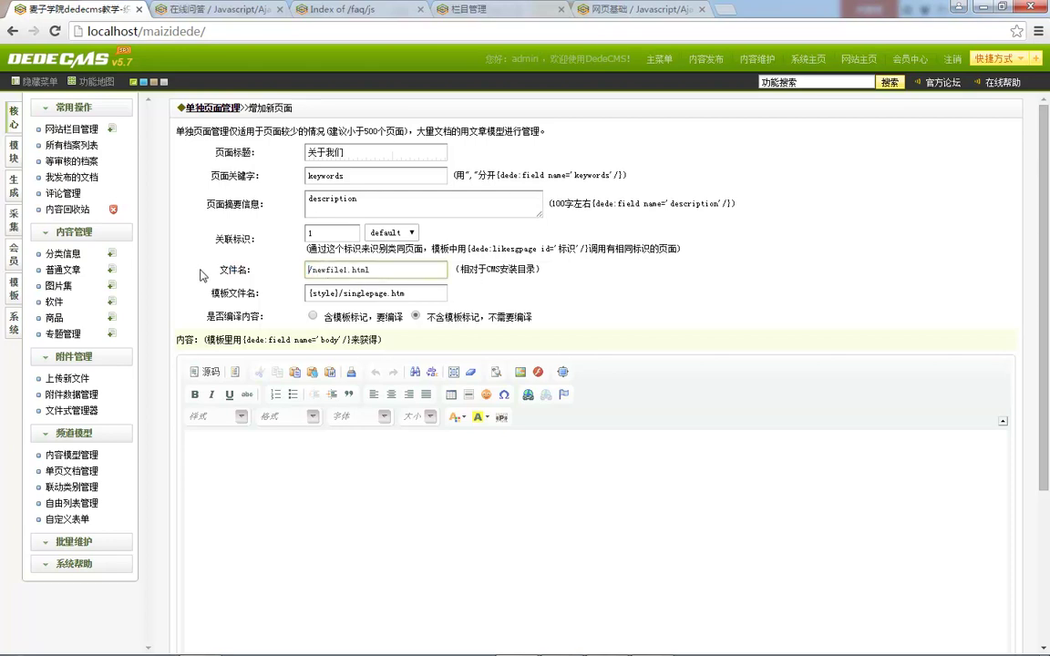
key(Delete)
key(Delete)
key(Delete)
key(Delete)
key(Delete)
key(Delete)
key(Delete)
key(Delete)
text(about)
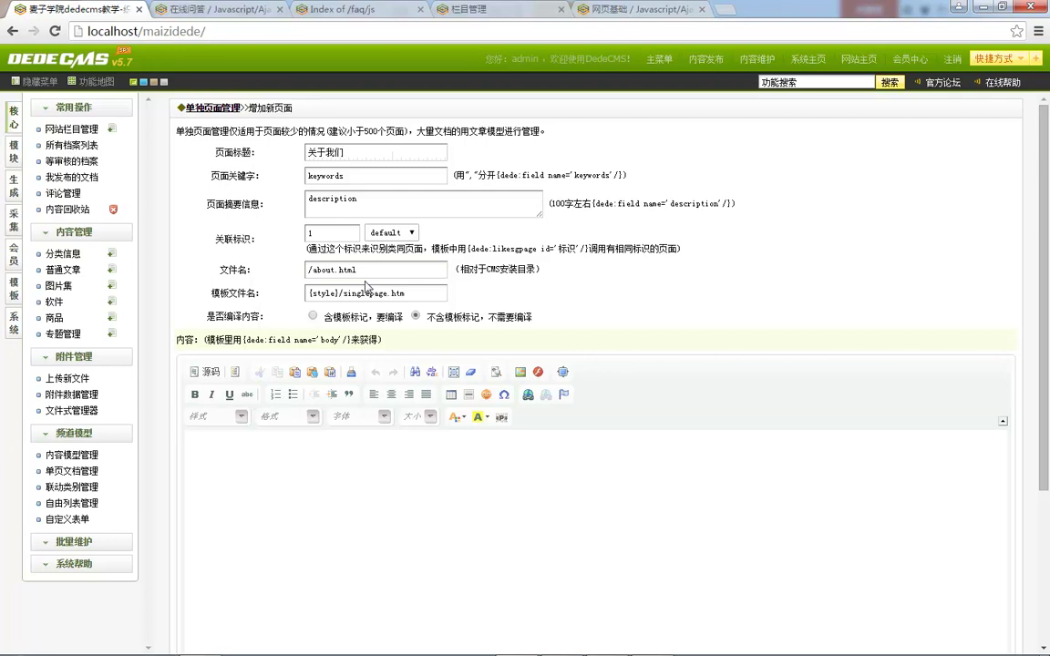
Step: Leave the template file and the 不含模板标记 option at their defaults
click(346, 293)
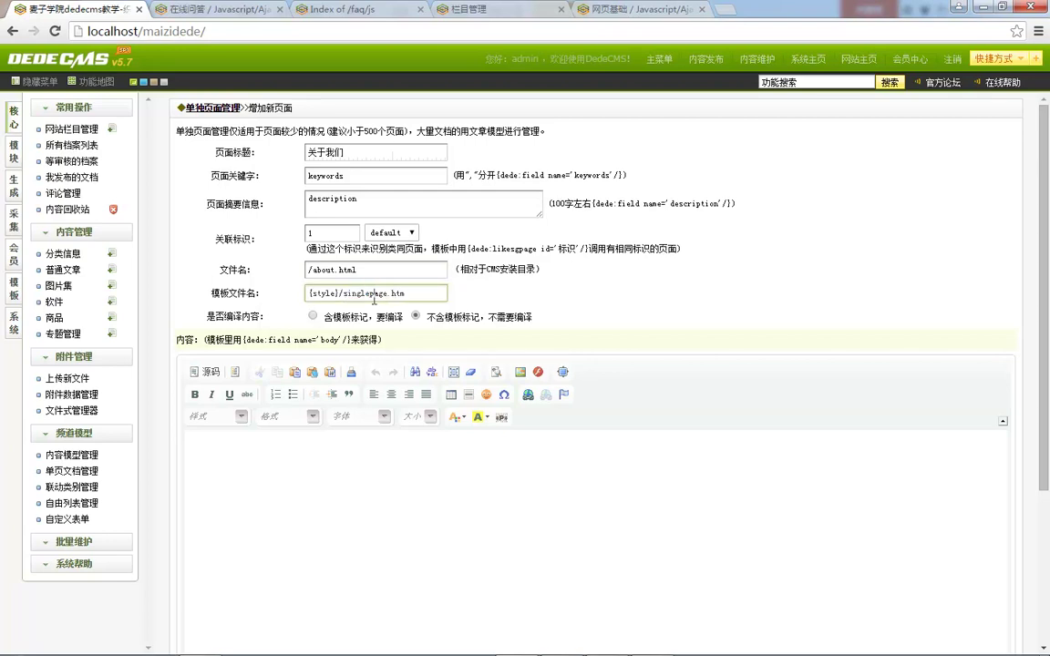
click(307, 321)
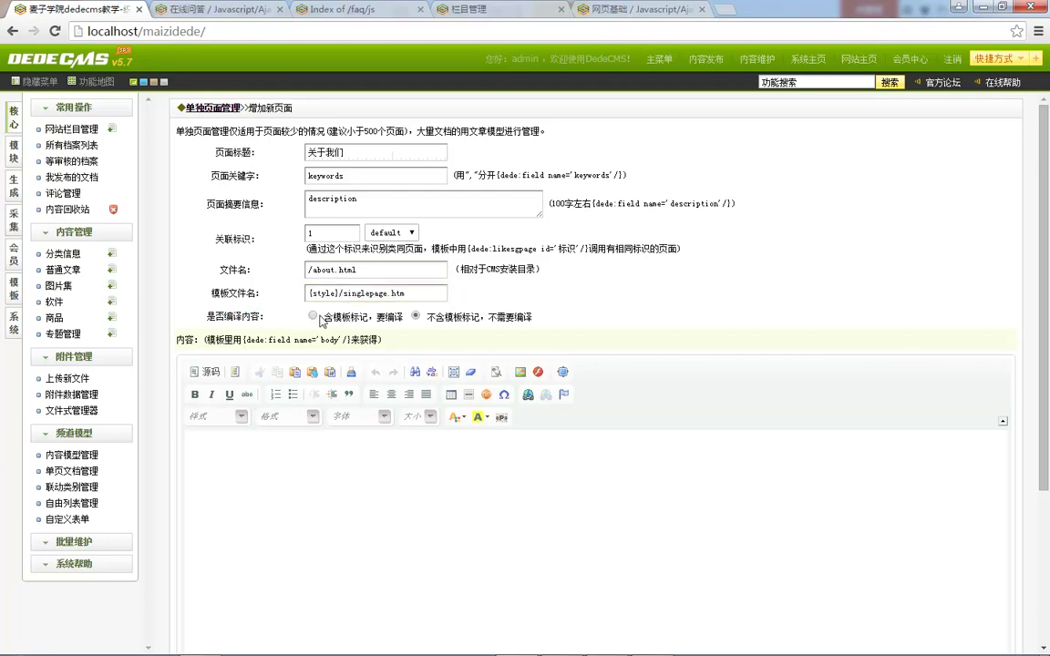
drag(343, 316, 366, 316)
drag(445, 317, 465, 317)
click(507, 316)
drag(435, 317, 463, 315)
click(488, 314)
scroll(394, 435, down, 2)
scroll(393, 435, up, 2)
Step: Go to baidu.com and open the Chinese 关于百度 company introduction page
click(210, 10)
click(278, 31)
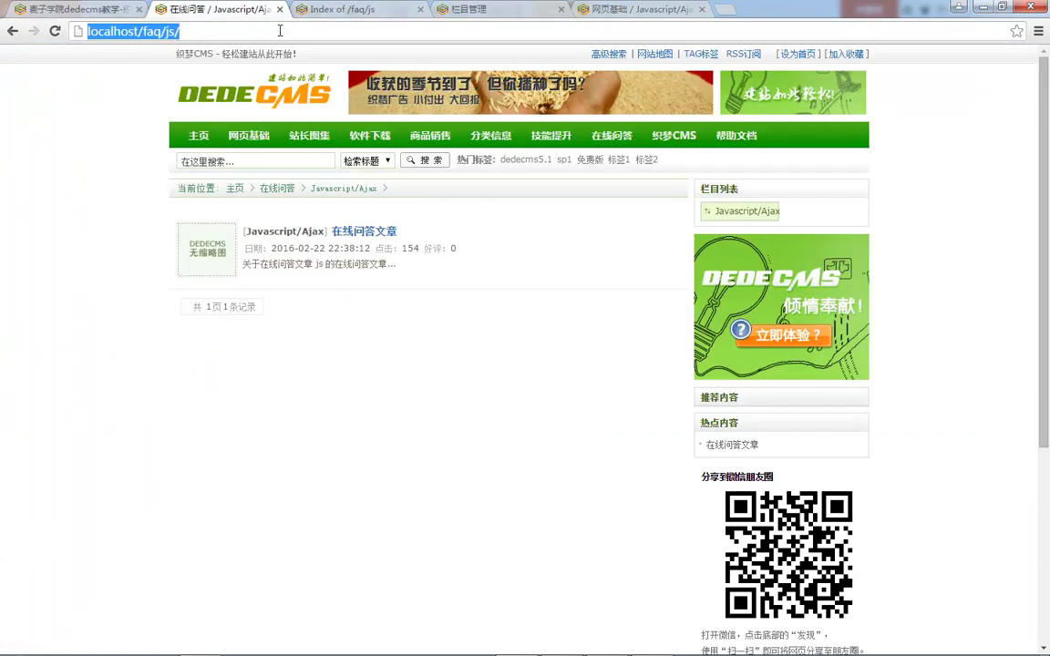
text(baidu.com)
key(Return)
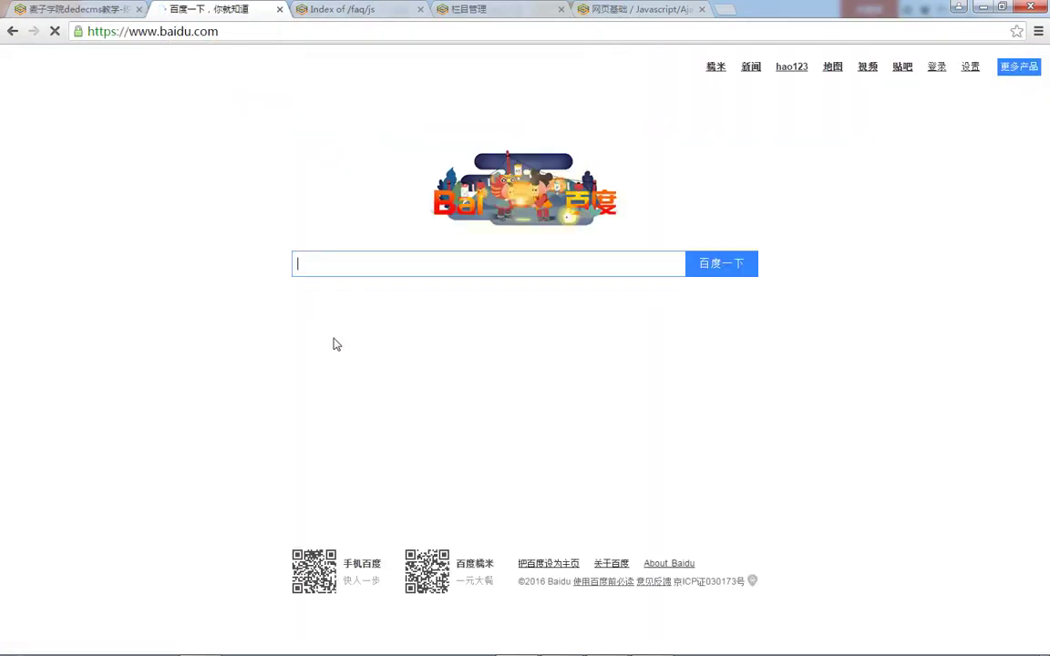
click(670, 565)
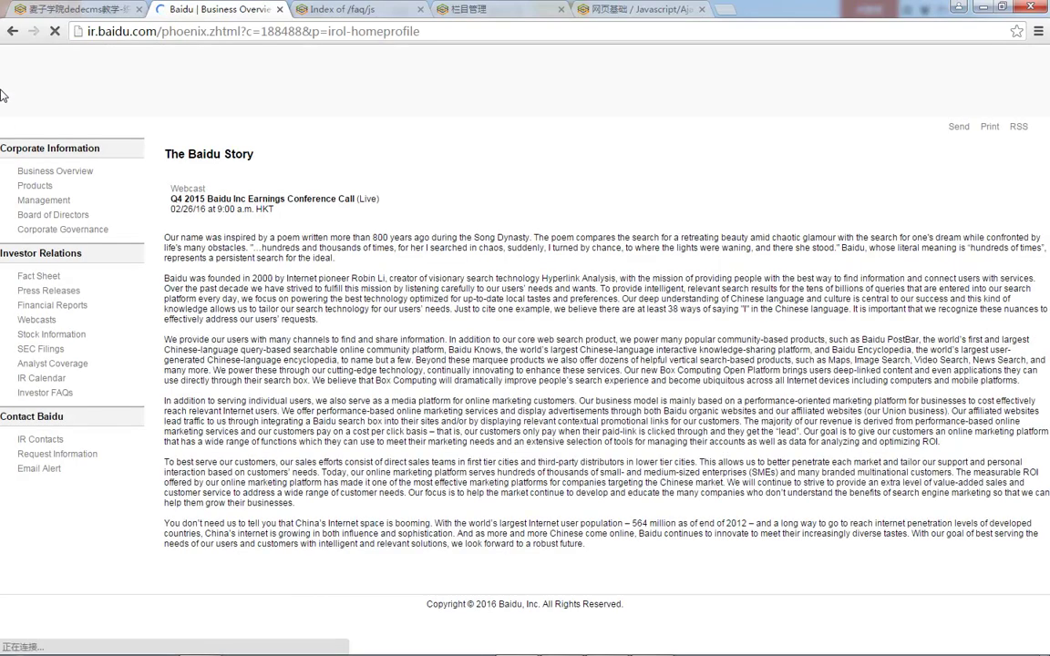
click(9, 29)
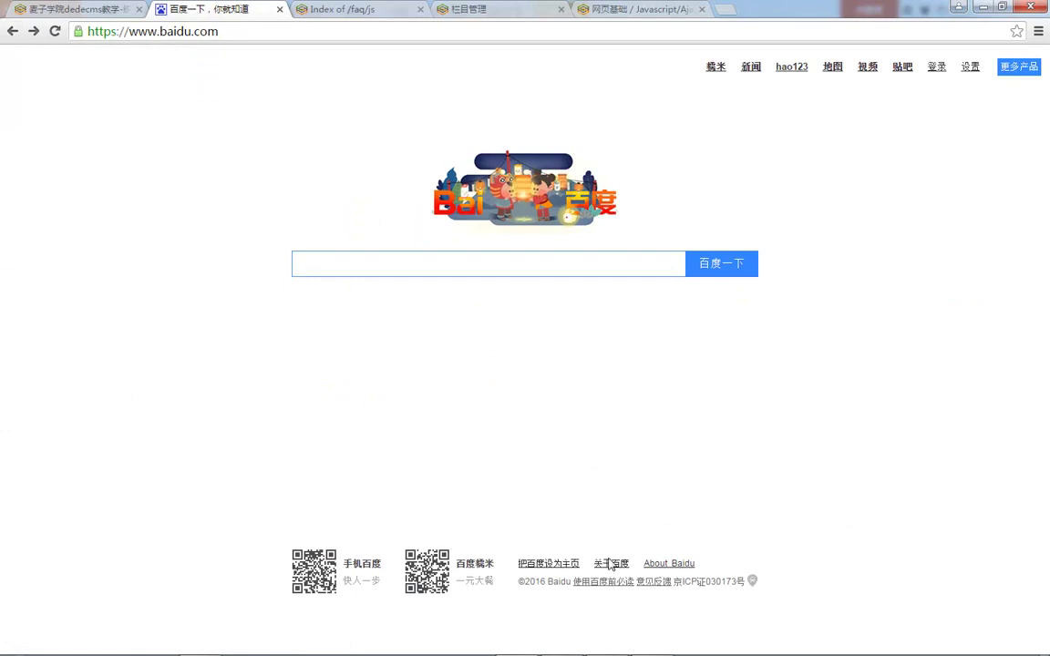
click(610, 562)
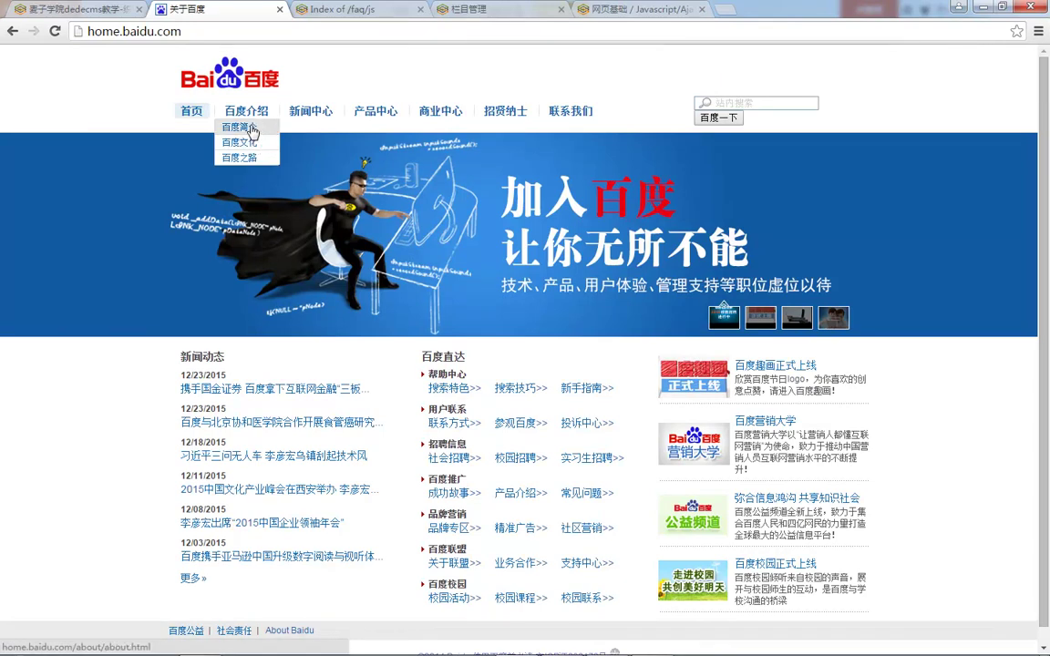
click(240, 128)
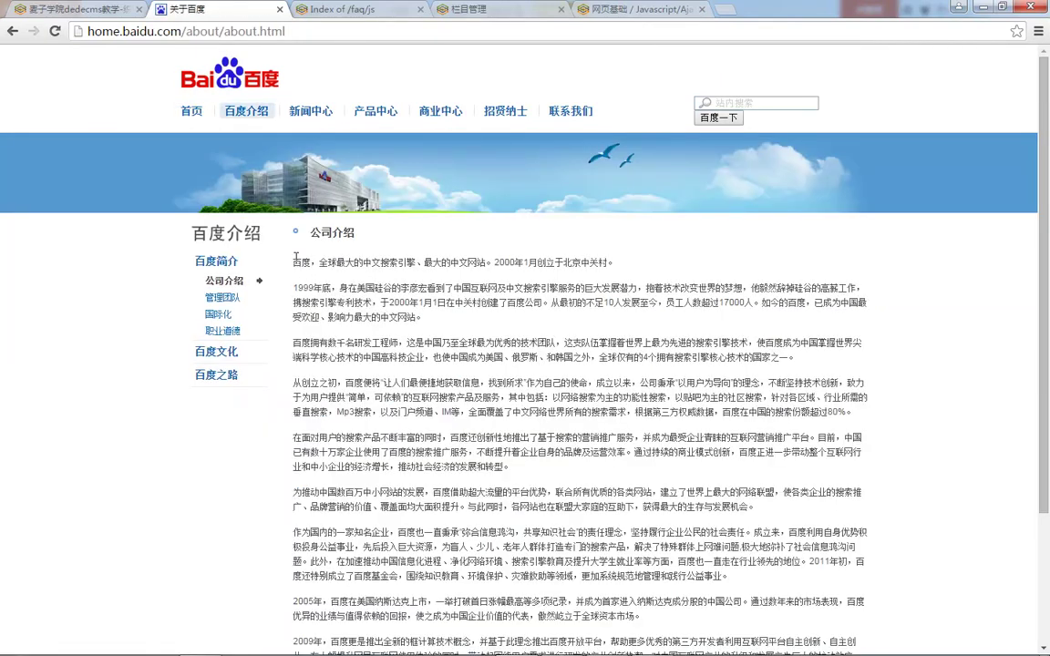
Step: Select and copy the whole company introduction article
drag(293, 261, 788, 613)
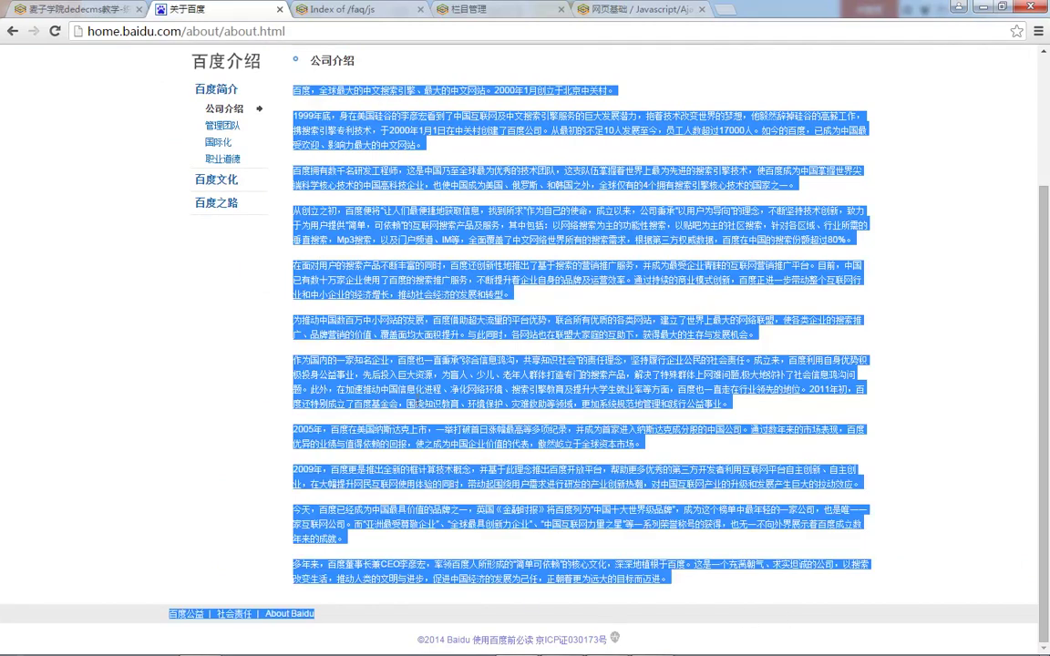
click(302, 95)
drag(293, 90, 704, 590)
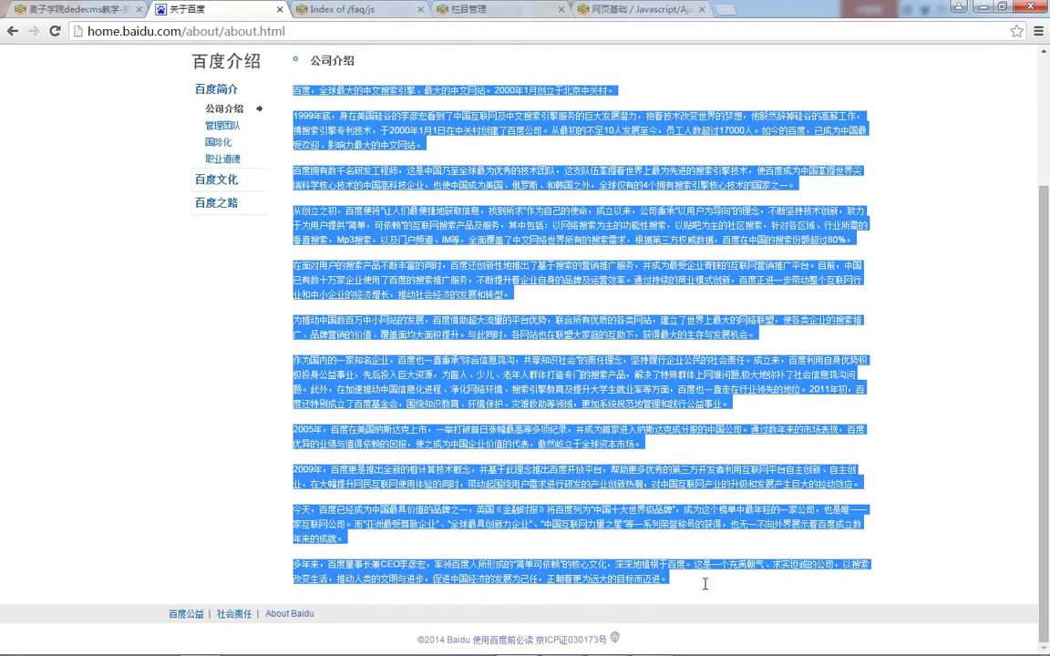
key(ctrl+c)
Step: Paste the copied Baidu article into the page body and save 关于我们
click(73, 10)
click(374, 489)
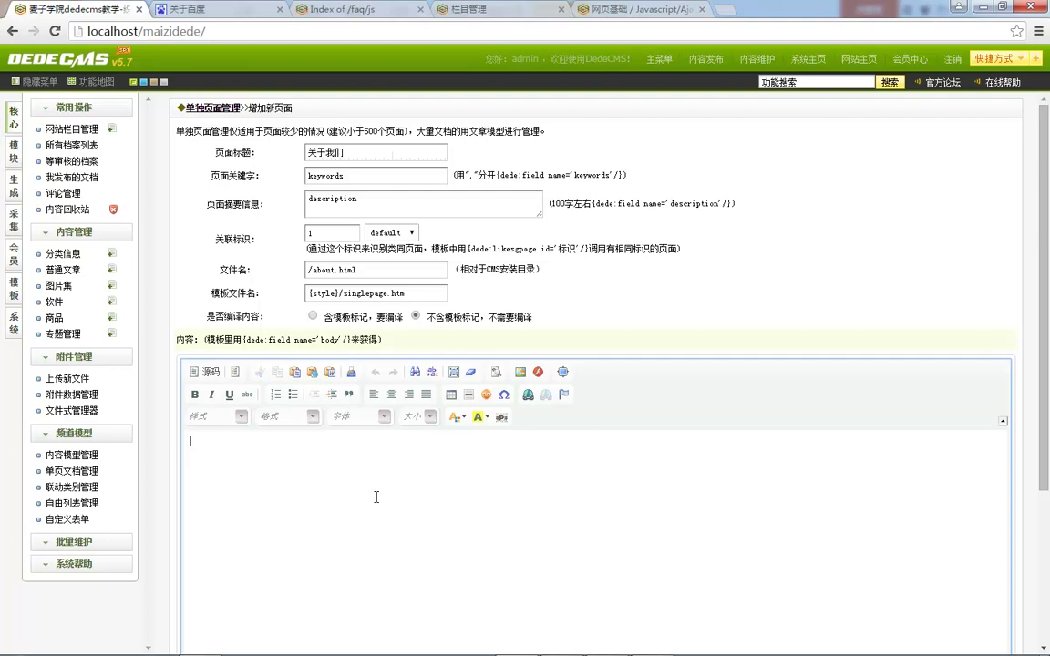
key(ctrl+v)
scroll(392, 269, down, 3)
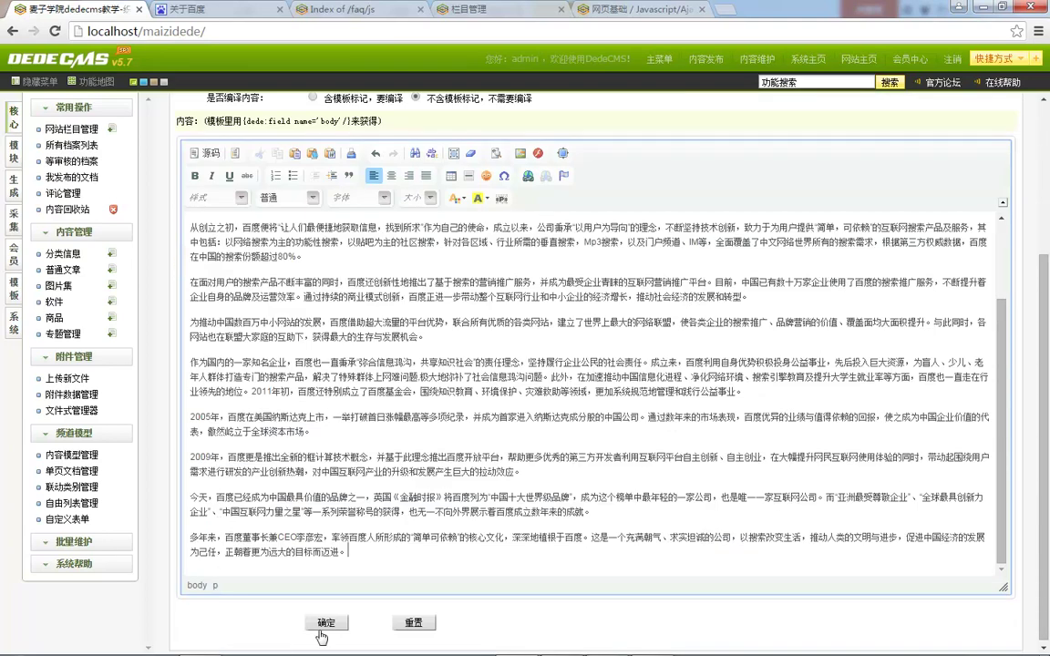
click(326, 623)
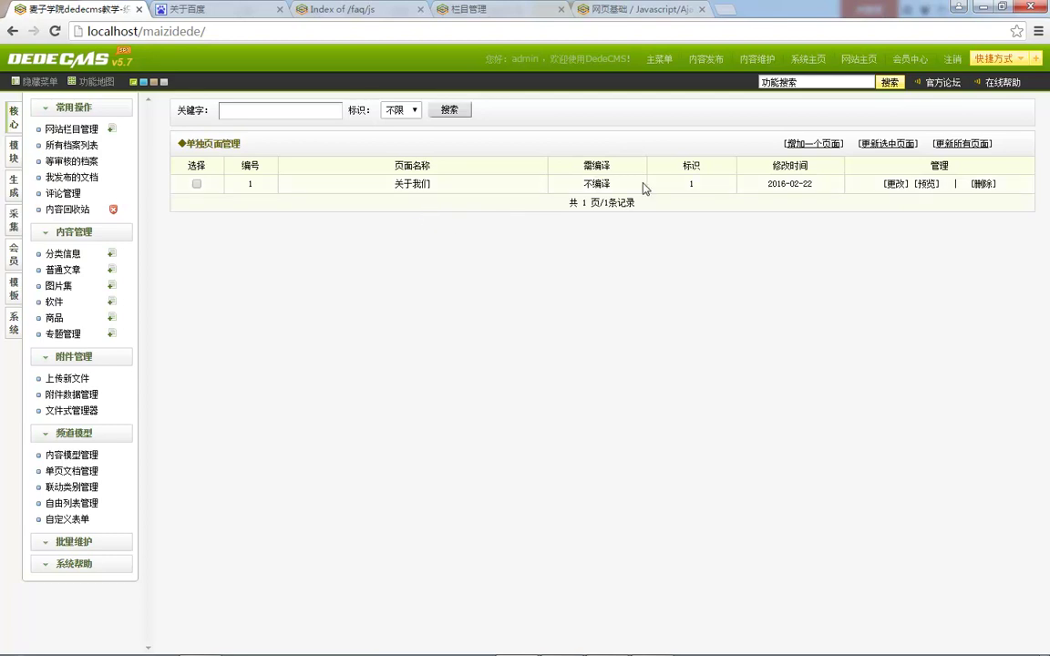
Step: Preview the 关于我们 page showing the full Baidu company text
click(926, 183)
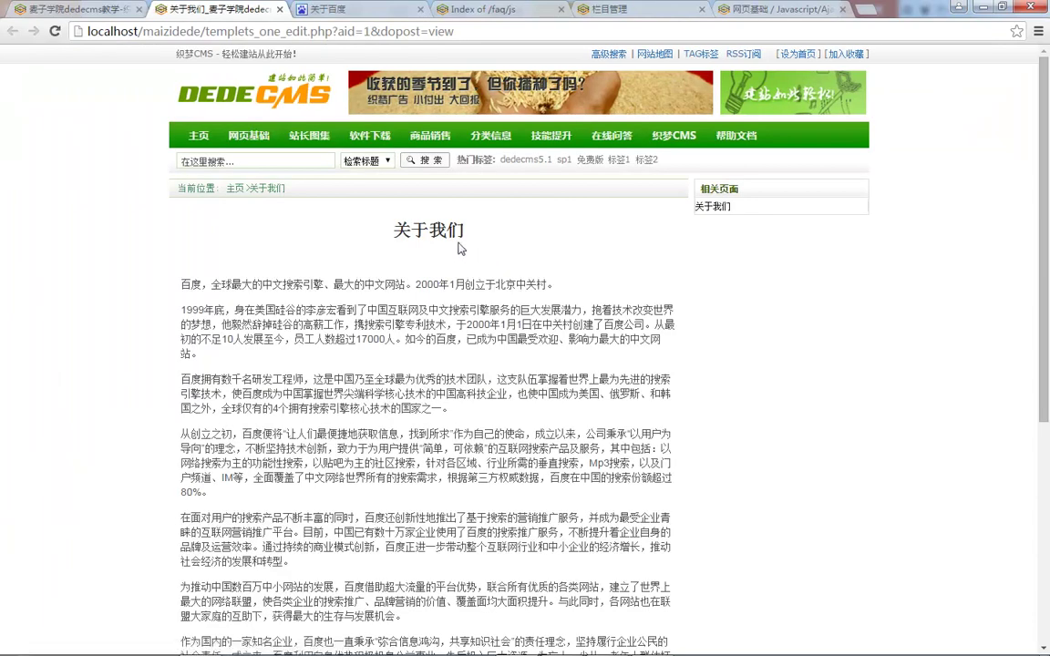
scroll(312, 270, down, 5)
scroll(511, 372, up, 5)
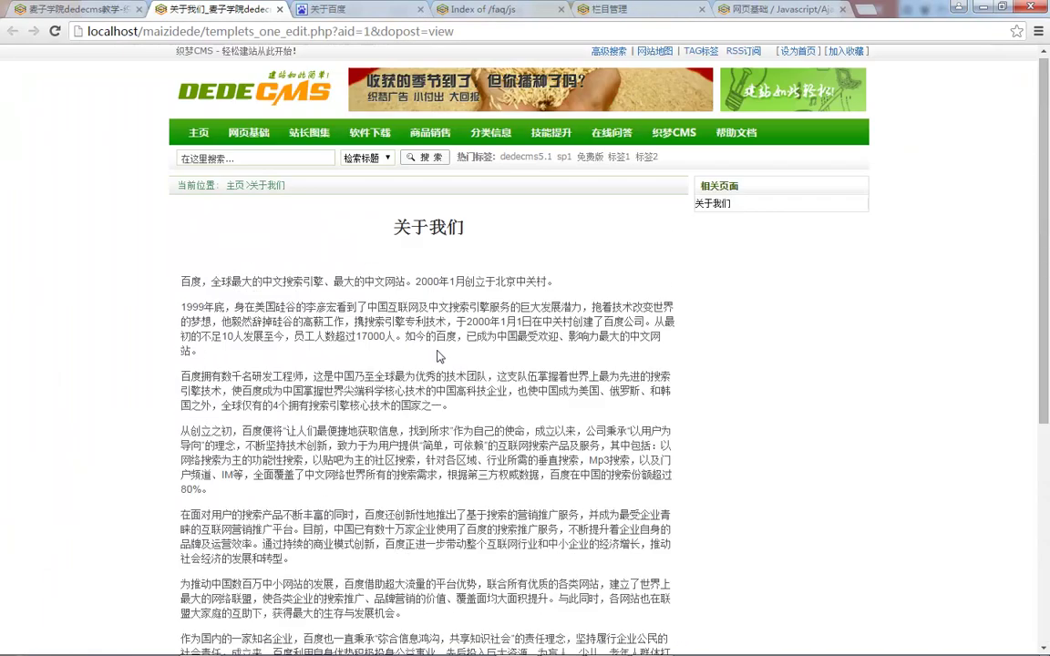
click(41, 7)
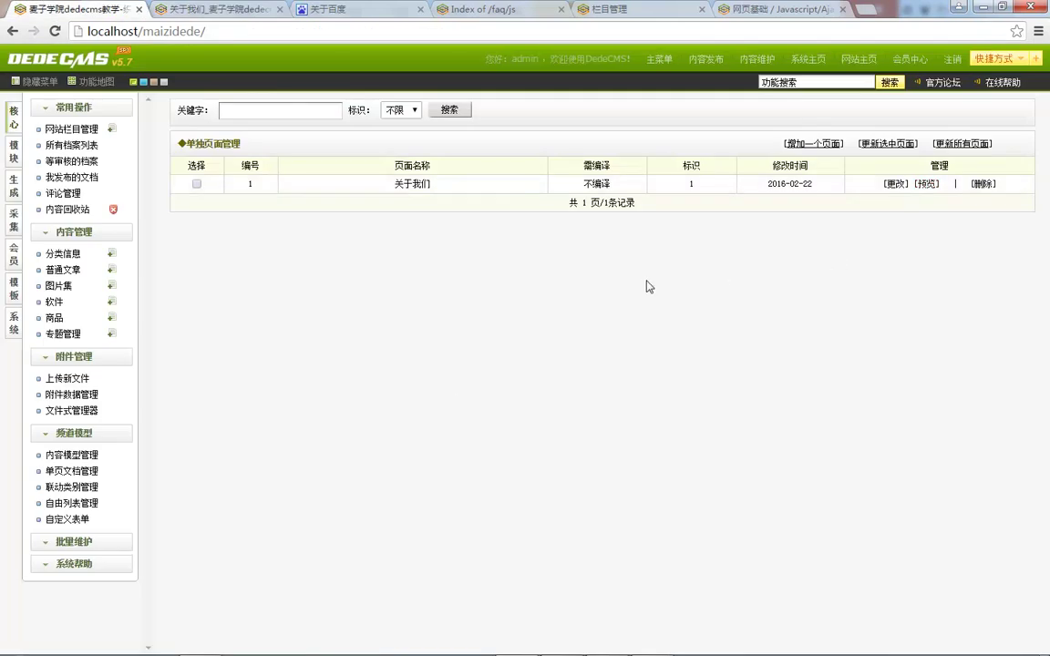
click(210, 8)
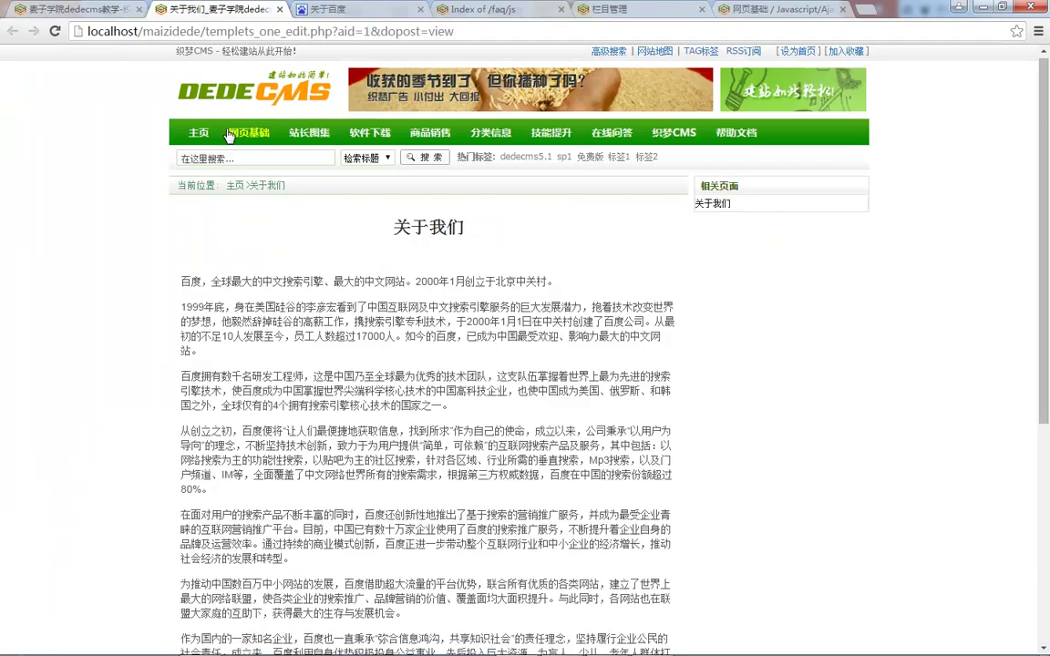
Step: Look over the site home page, then bring up DedeCMS's 生成 options
click(228, 111)
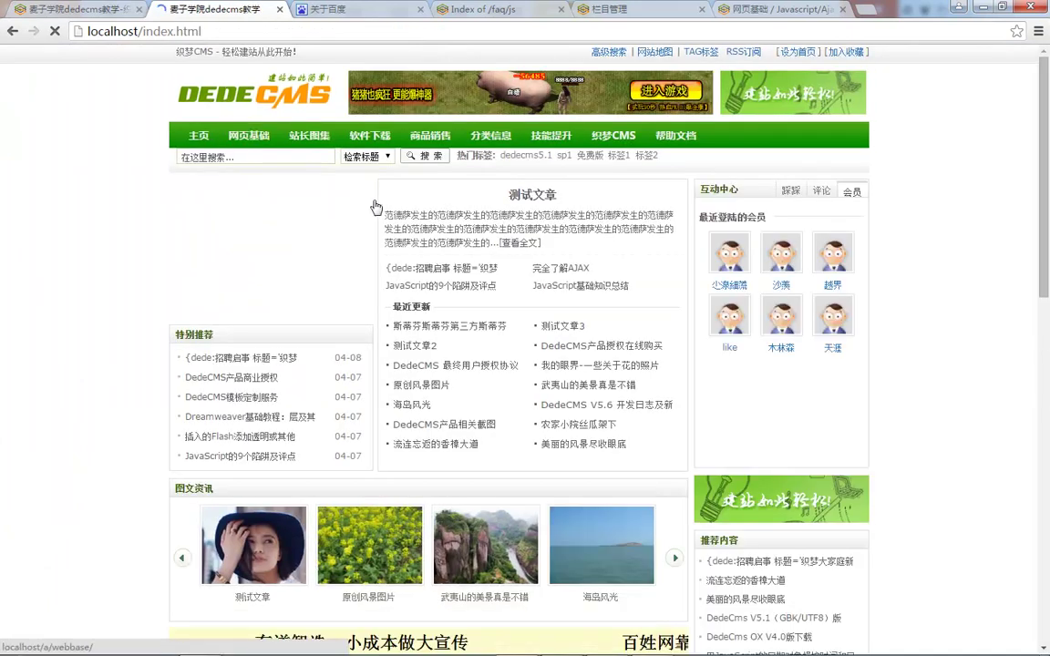
scroll(321, 206, down, 5)
scroll(383, 377, down, 5)
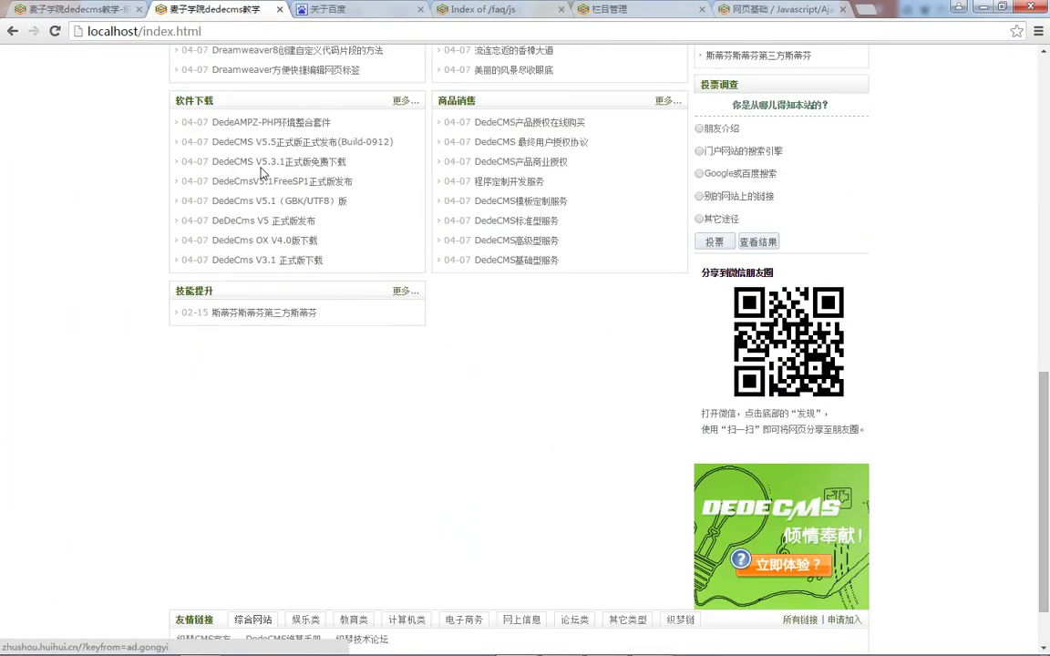
scroll(365, 364, up, 5)
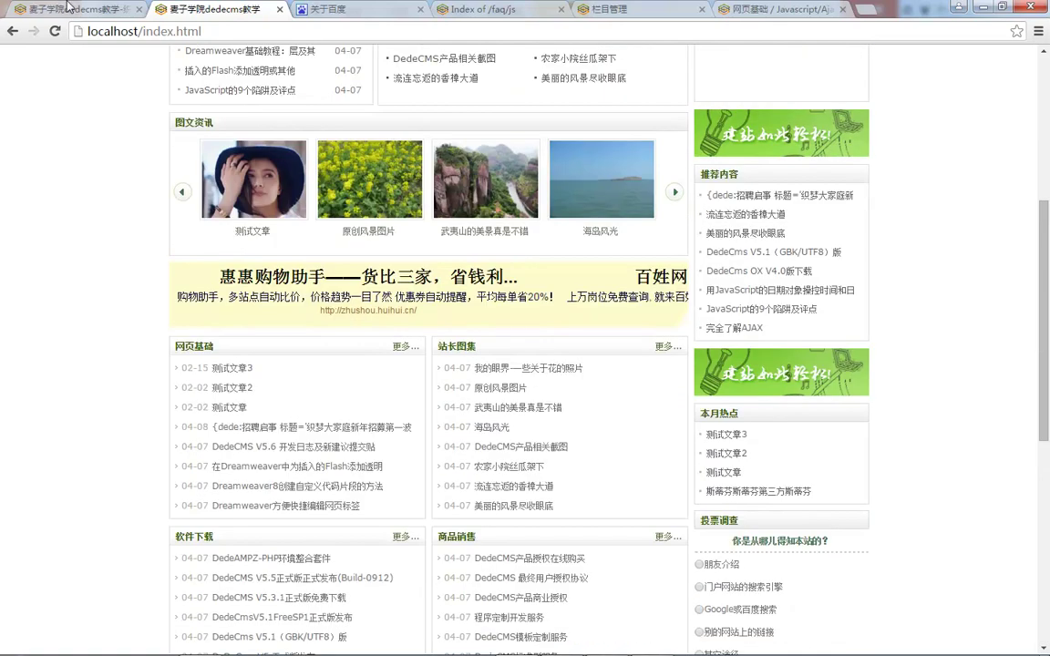
click(61, 9)
click(14, 185)
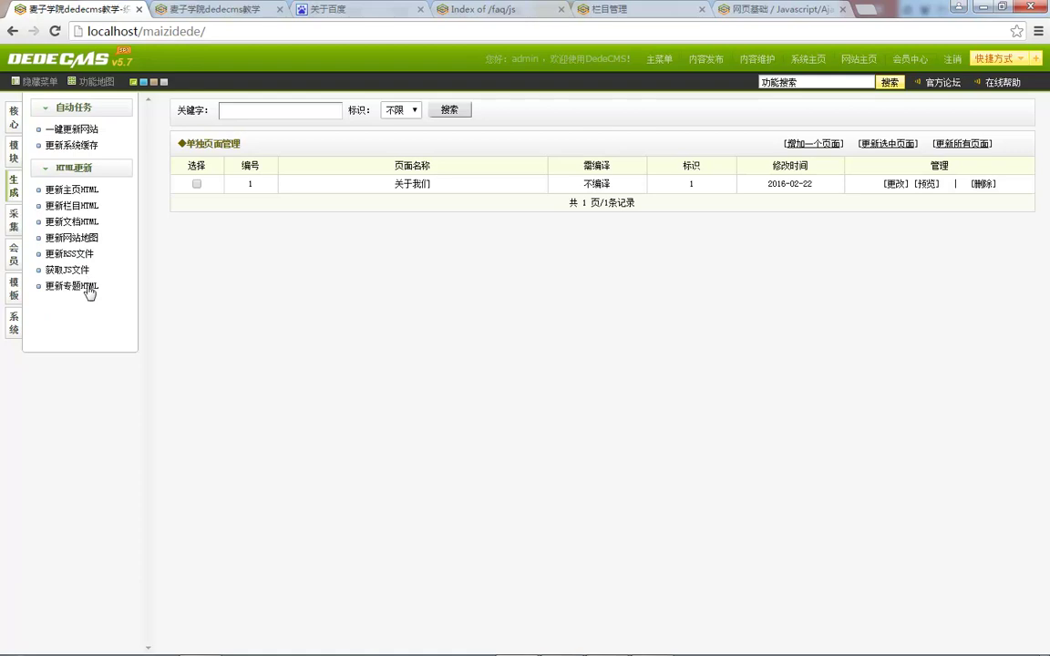
Step: Open the 关于我们 single page's edit form from 单页文档管理
click(90, 133)
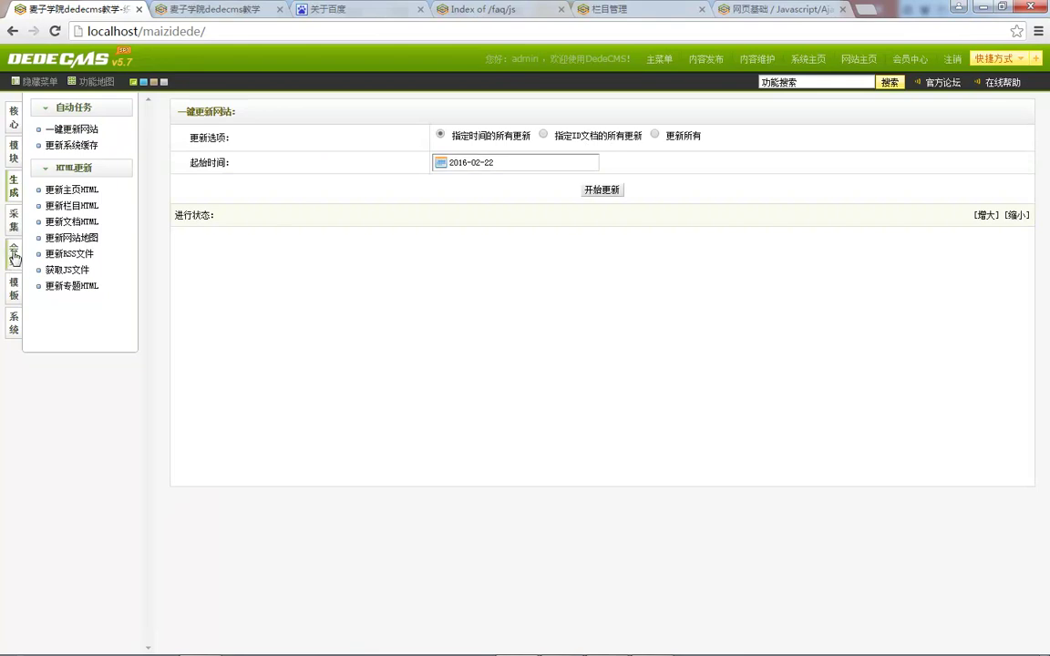
click(14, 117)
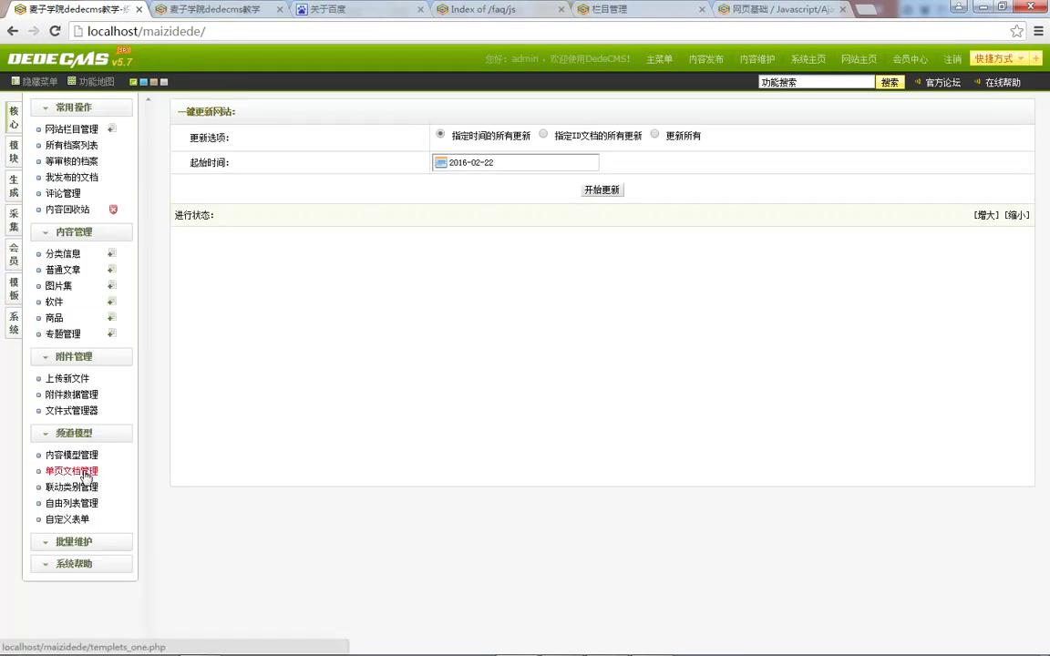
click(73, 471)
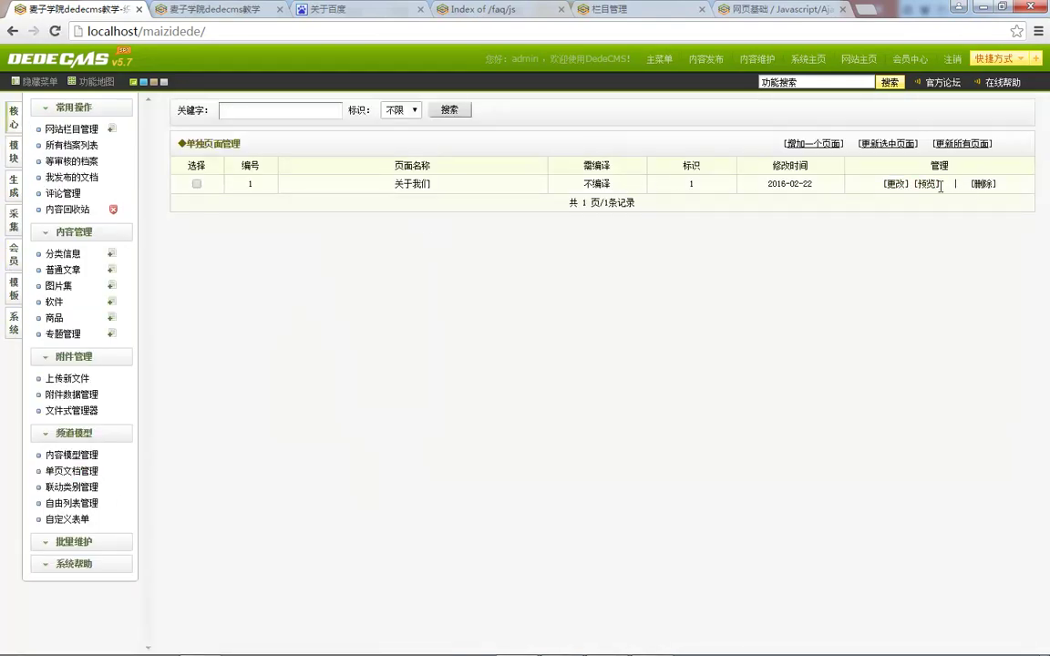
click(897, 186)
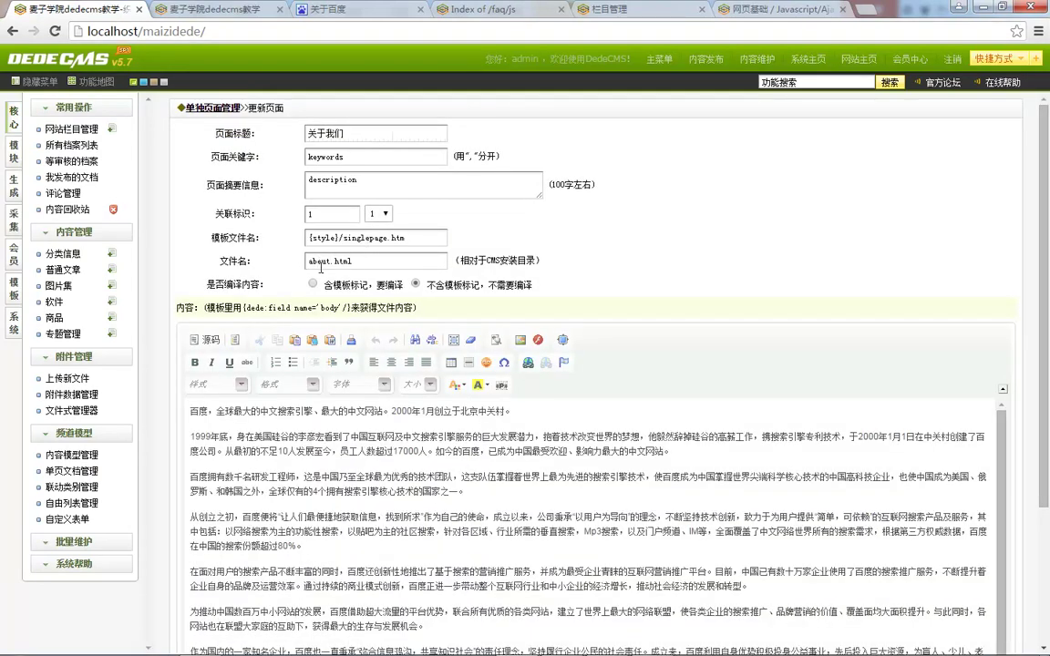
mouse_move(155, 645)
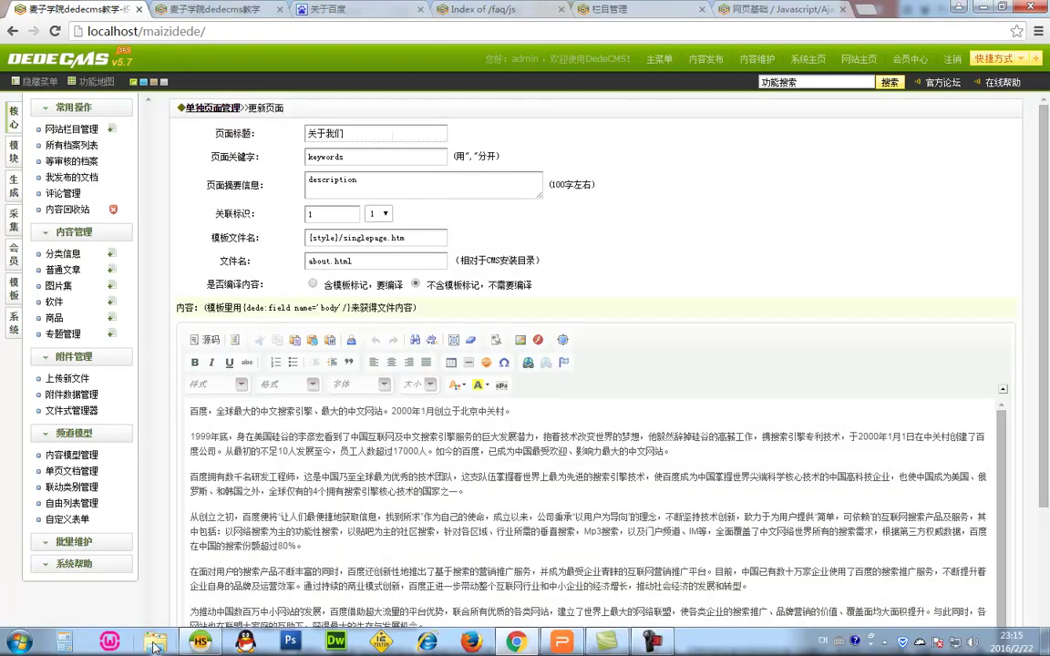
click(955, 644)
Step: Confirm about.html exists in the C:\wamp\www folder
click(856, 460)
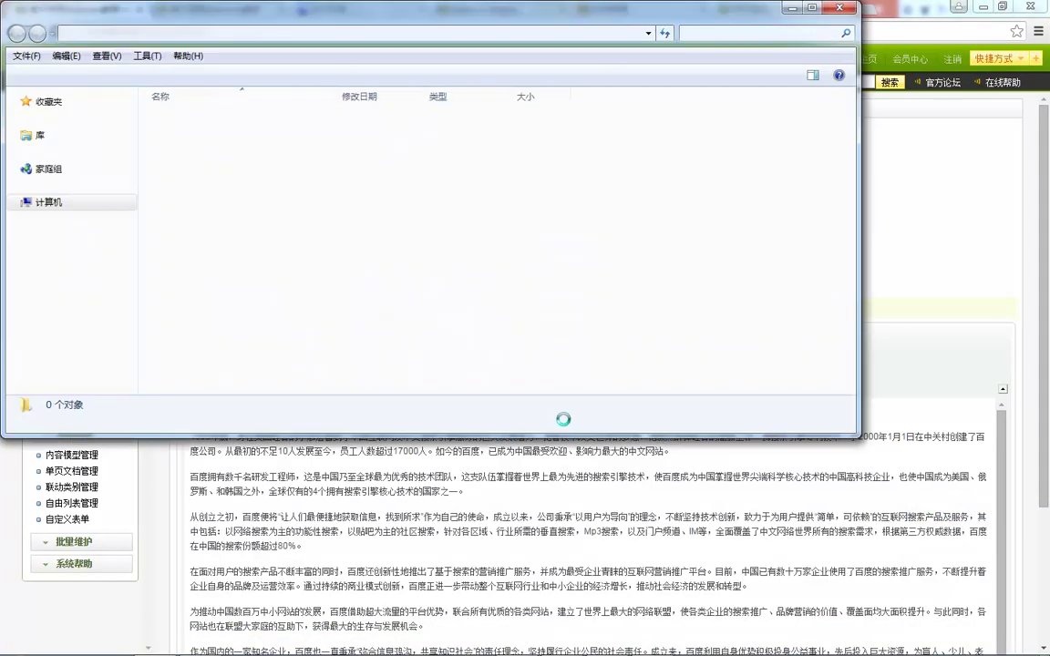
scroll(274, 264, down, 1)
click(188, 291)
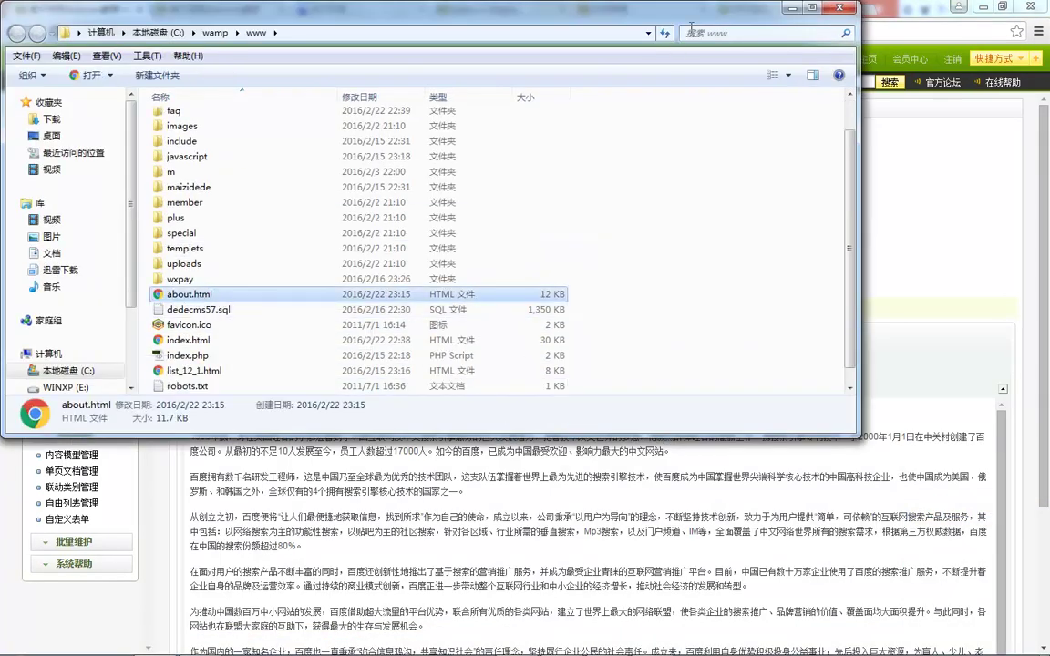
click(839, 7)
Step: Load localhost/about.html to view the generated 关于我们 page
click(191, 11)
click(189, 32)
double_click(157, 32)
text(about)
key(Return)
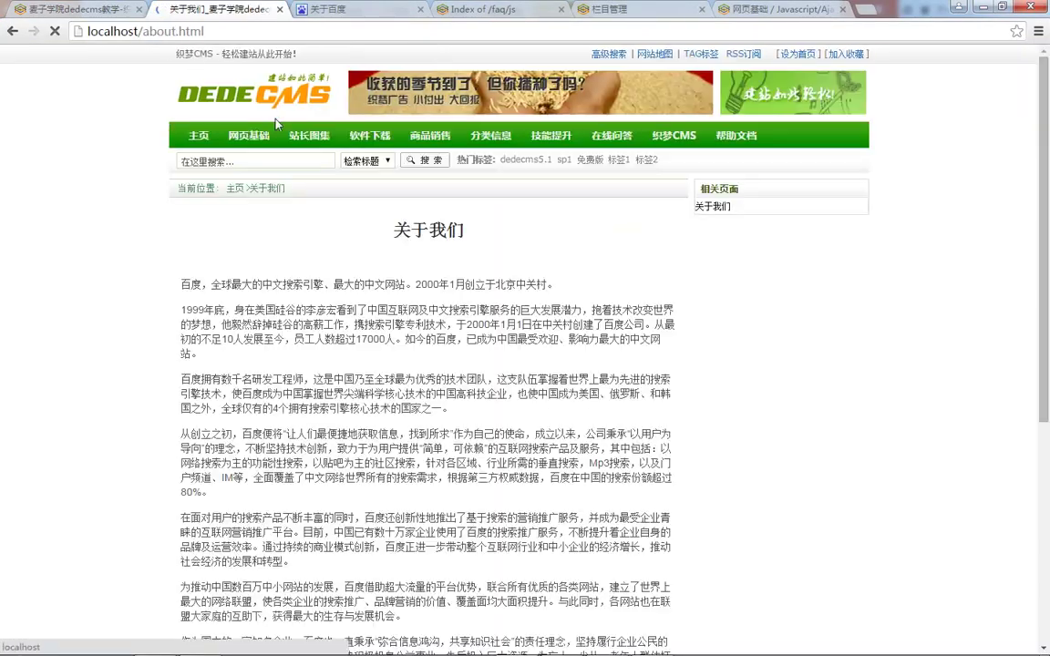
Step: Return to the DedeCMS 关于我们 edit form after scrolling through about.html
scroll(383, 241, down, 2)
scroll(397, 258, up, 2)
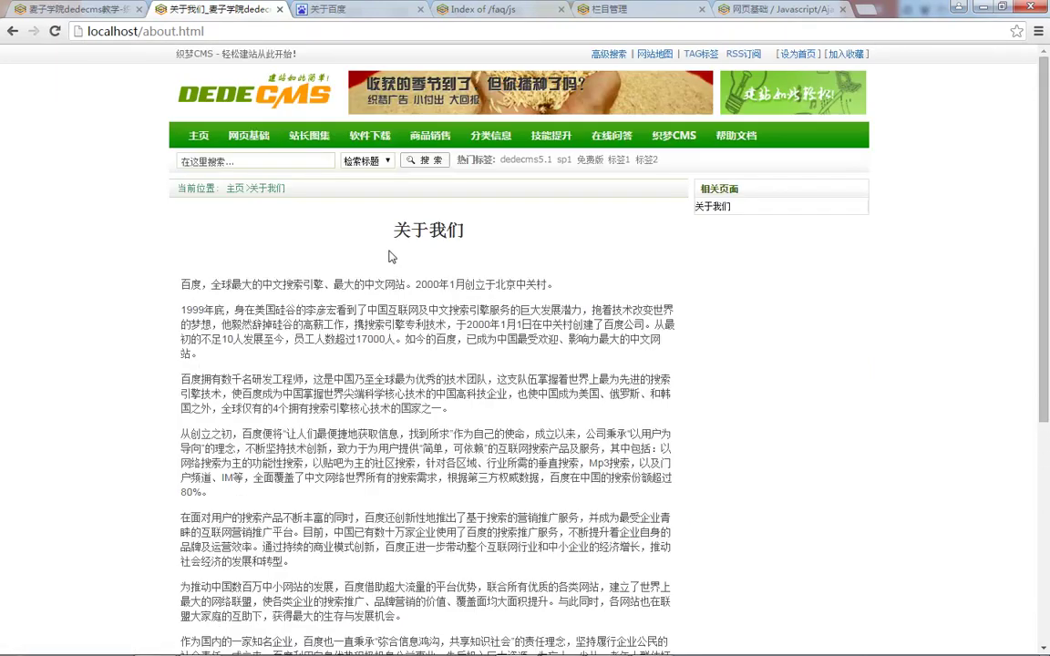
scroll(396, 258, down, 5)
scroll(427, 325, up, 5)
click(6, 8)
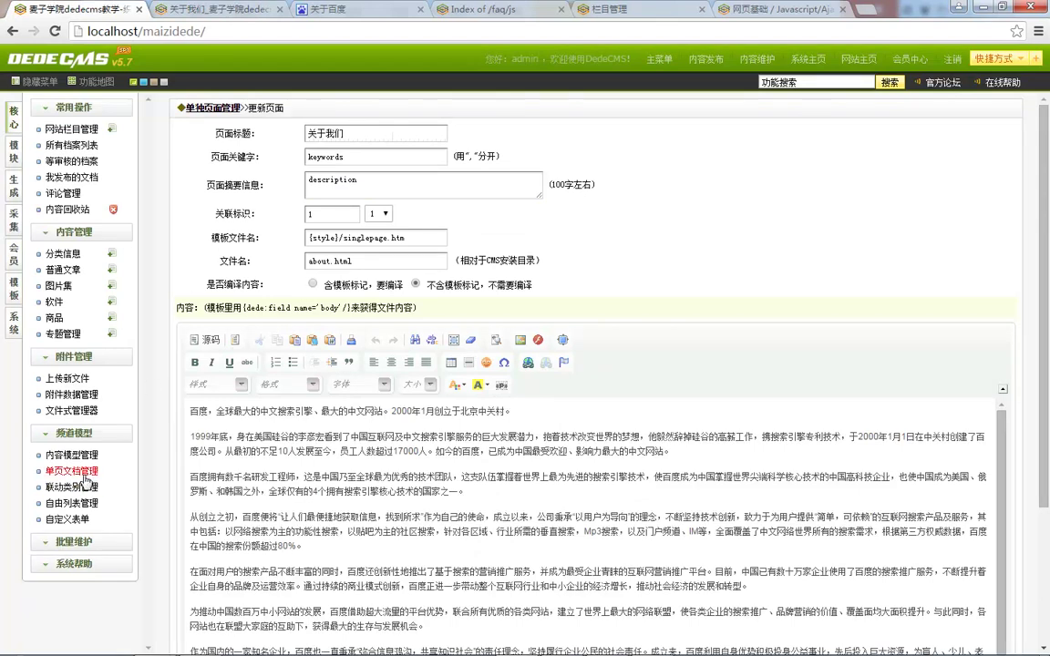
Step: Start a new single page titled 联系我们
click(71, 472)
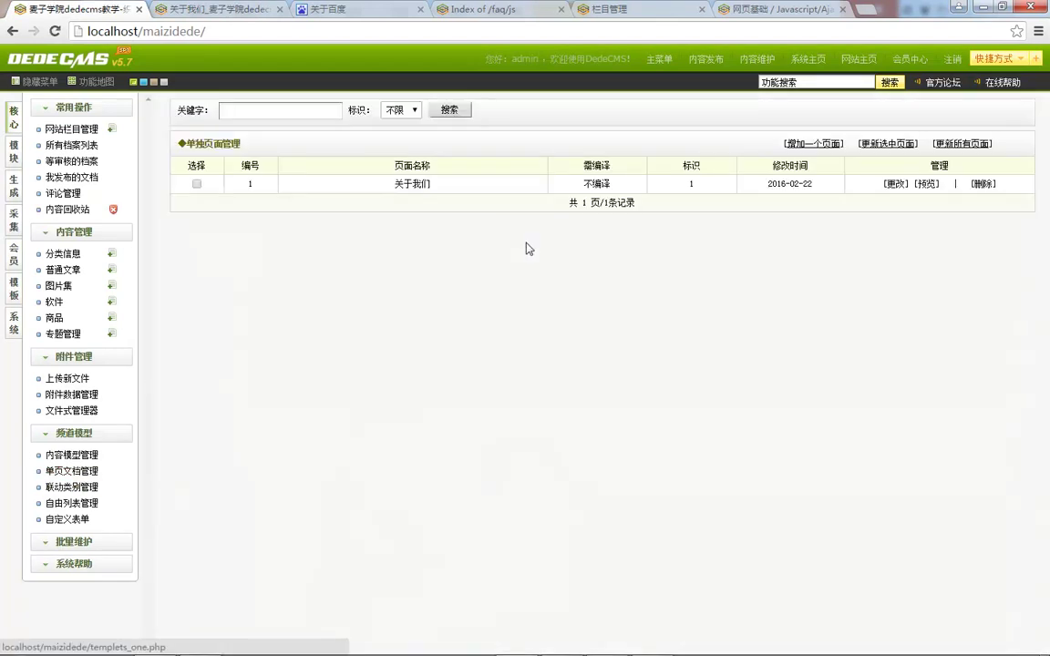
click(812, 143)
click(364, 153)
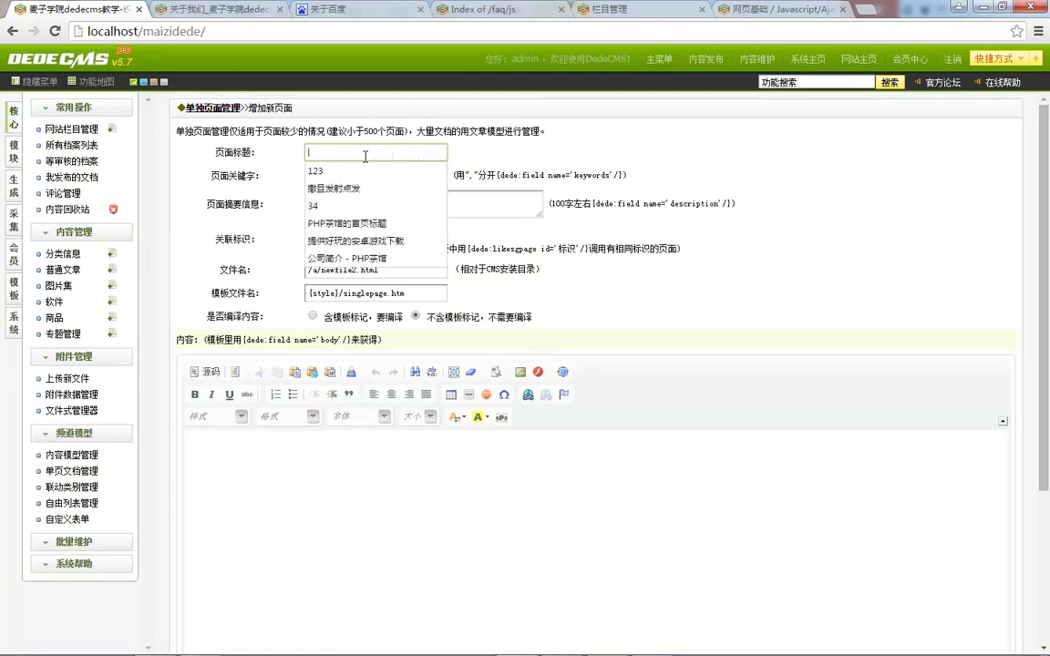
text(lianx)
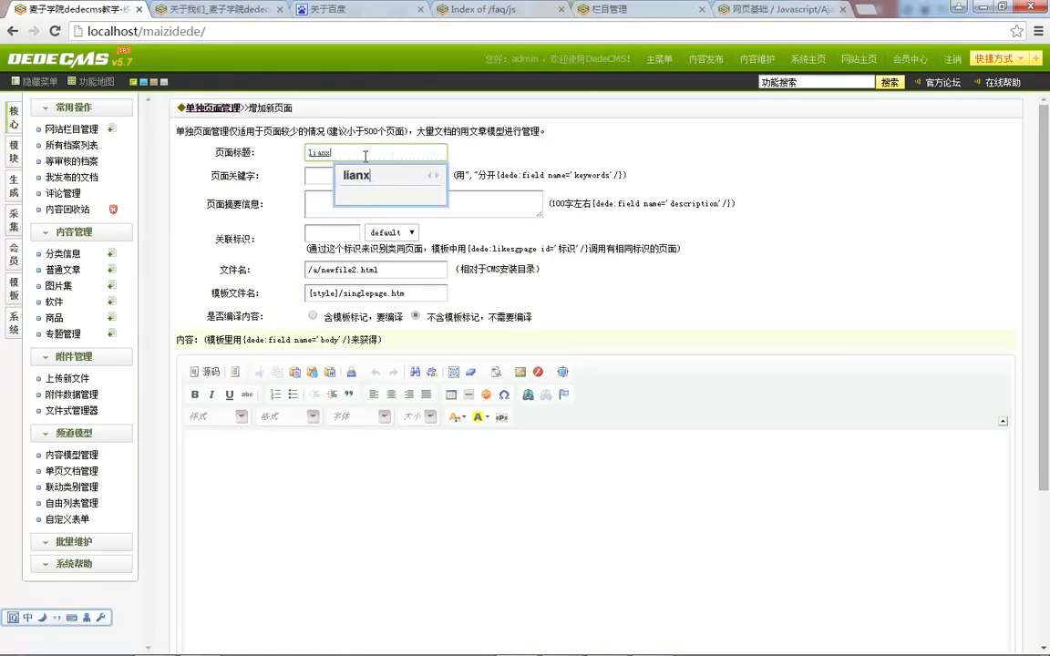
text(i2women)
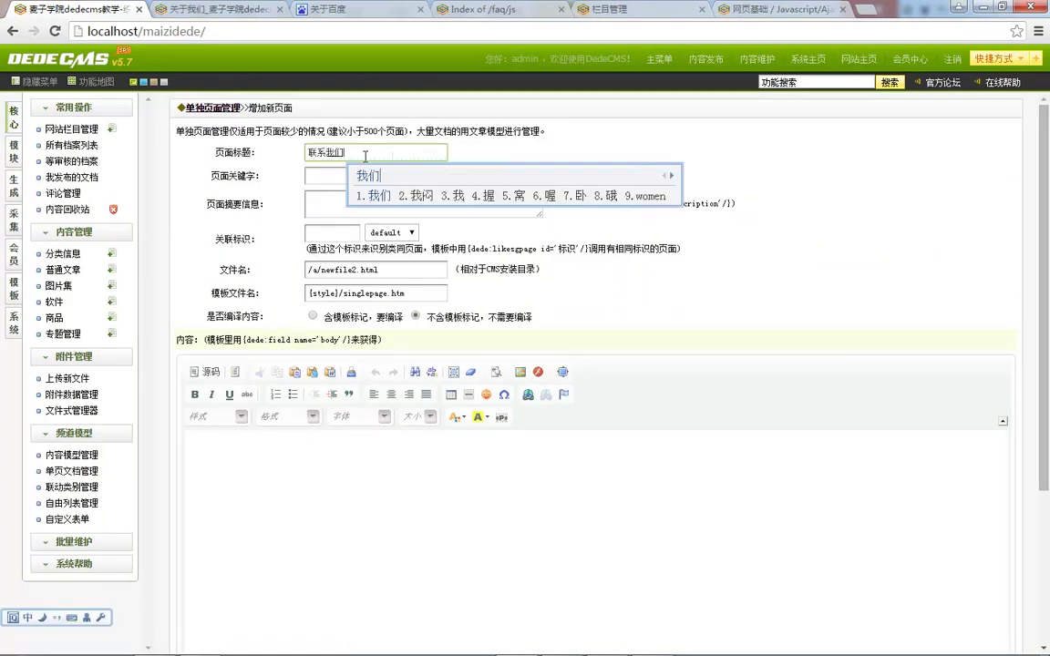
key(space)
key(Tab)
key(Tab)
Step: Set related tag 1 and file name /concat.html
click(312, 234)
text(1)
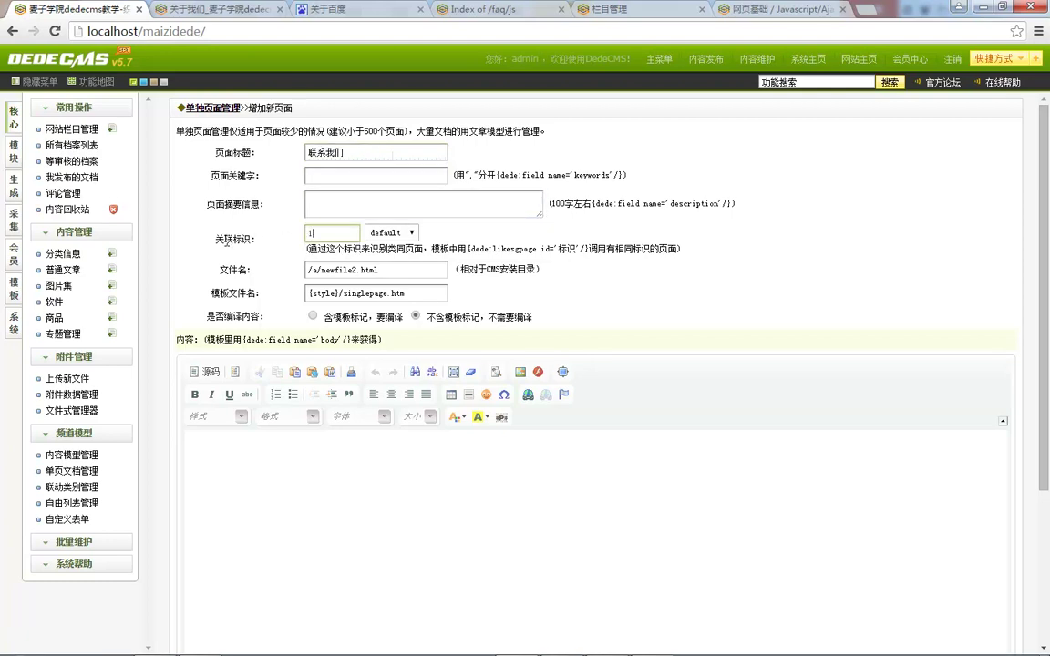
double_click(358, 271)
key(BackSpace)
key(BackSpace)
key(BackSpace)
text(concat)
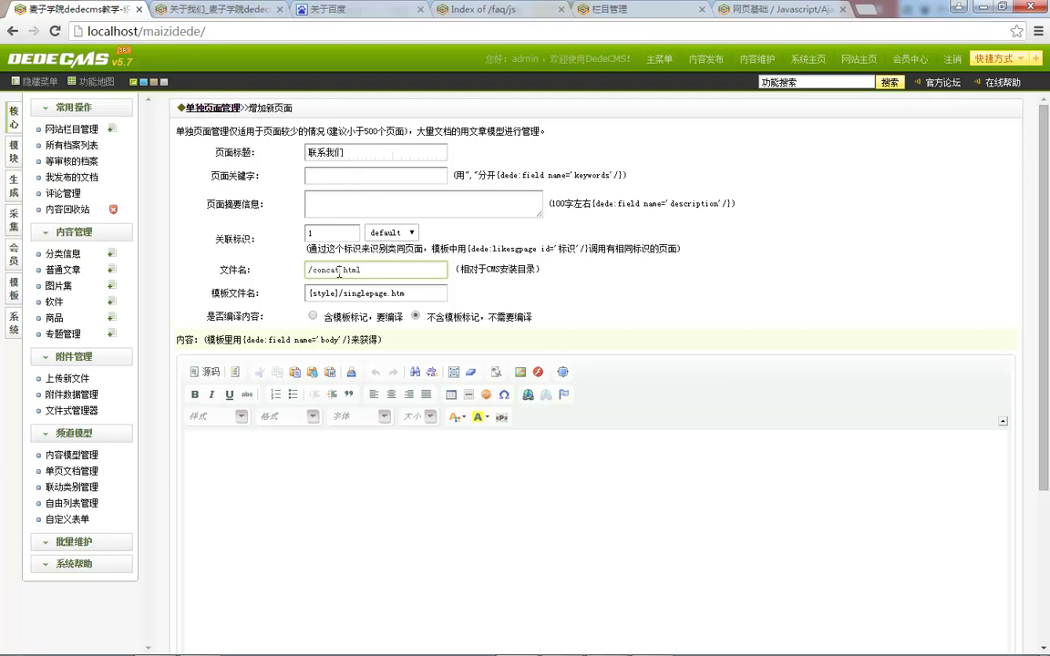
double_click(333, 270)
key(ctrl+c)
click(319, 11)
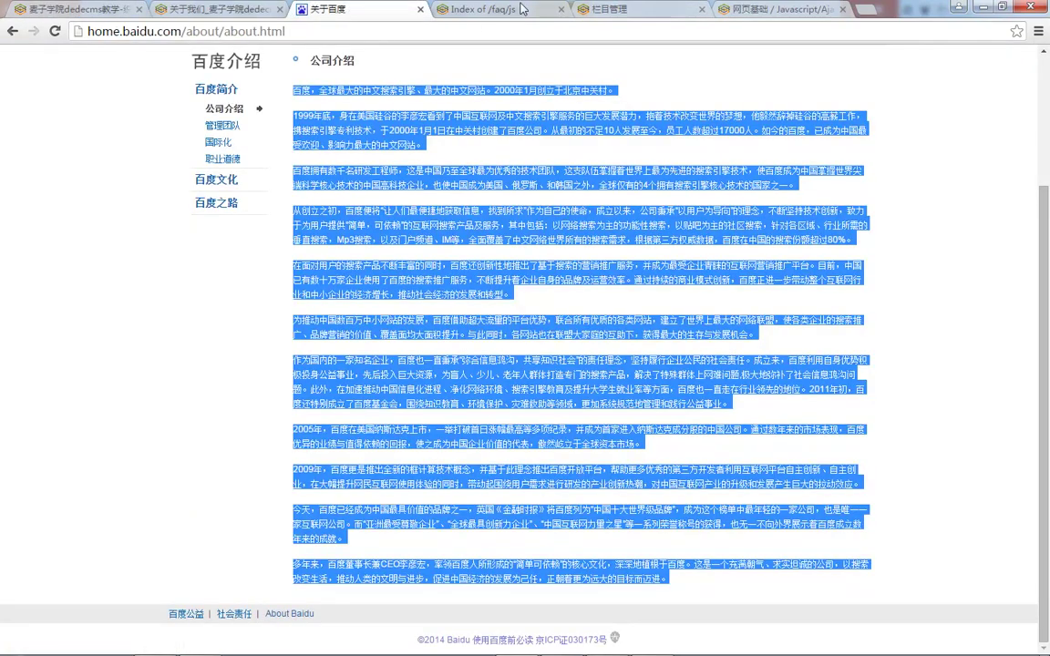
Step: Open Baidu Translate at fanyi.baidu.com in a spare tab
click(460, 11)
text(fanyi.baidu.com)
key(Return)
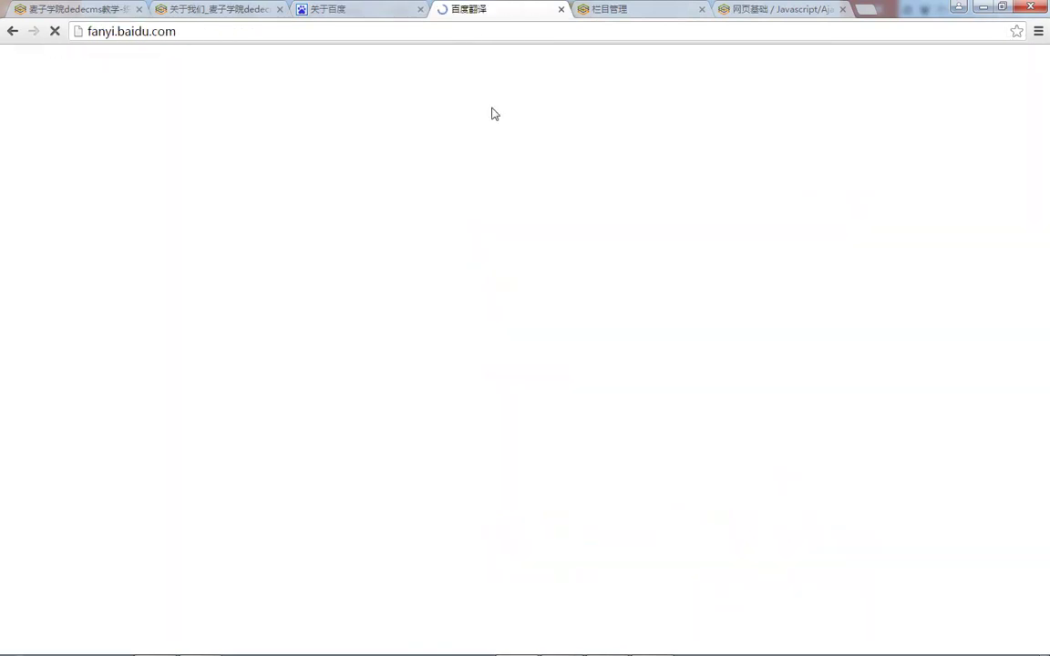
Step: Replace the pasted word with 联系 and get its English translation, 'contact'
key(ctrl+v)
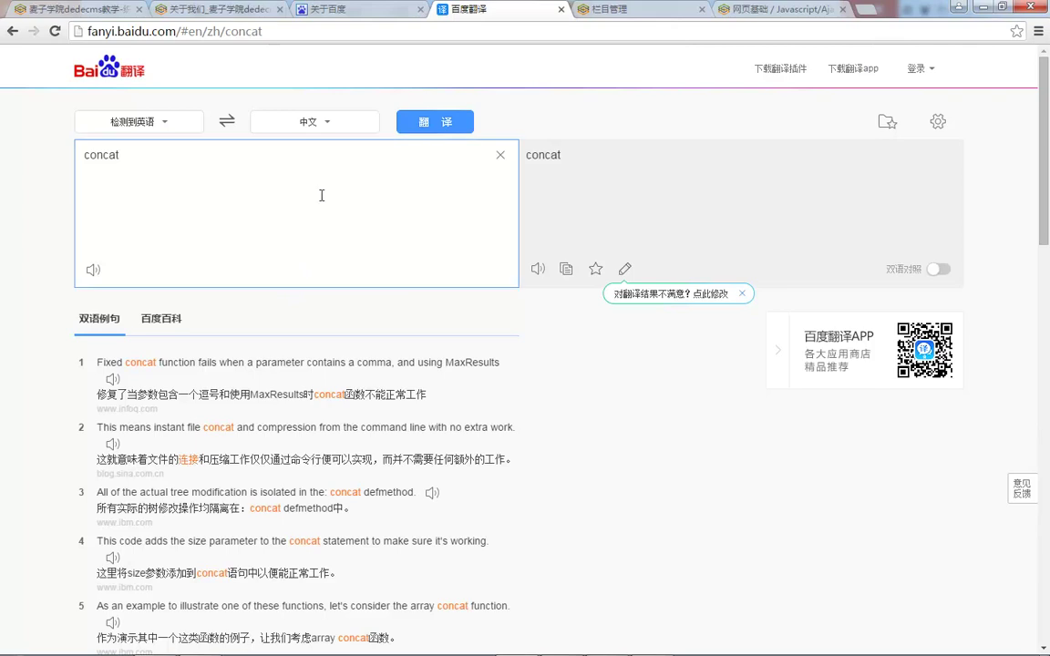
click(103, 157)
text(t)
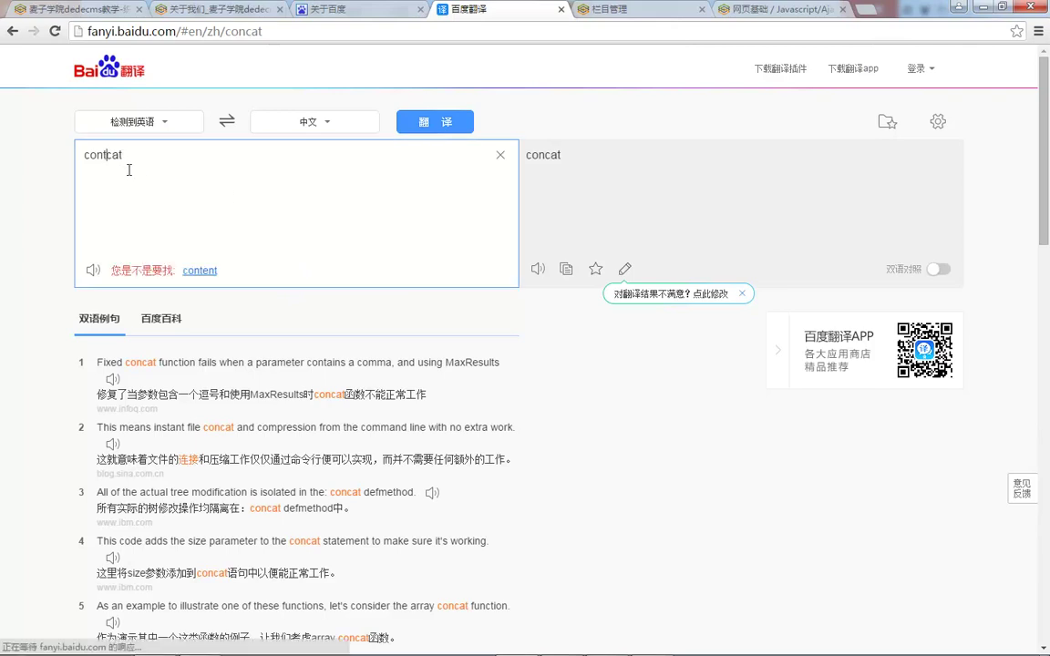
click(229, 182)
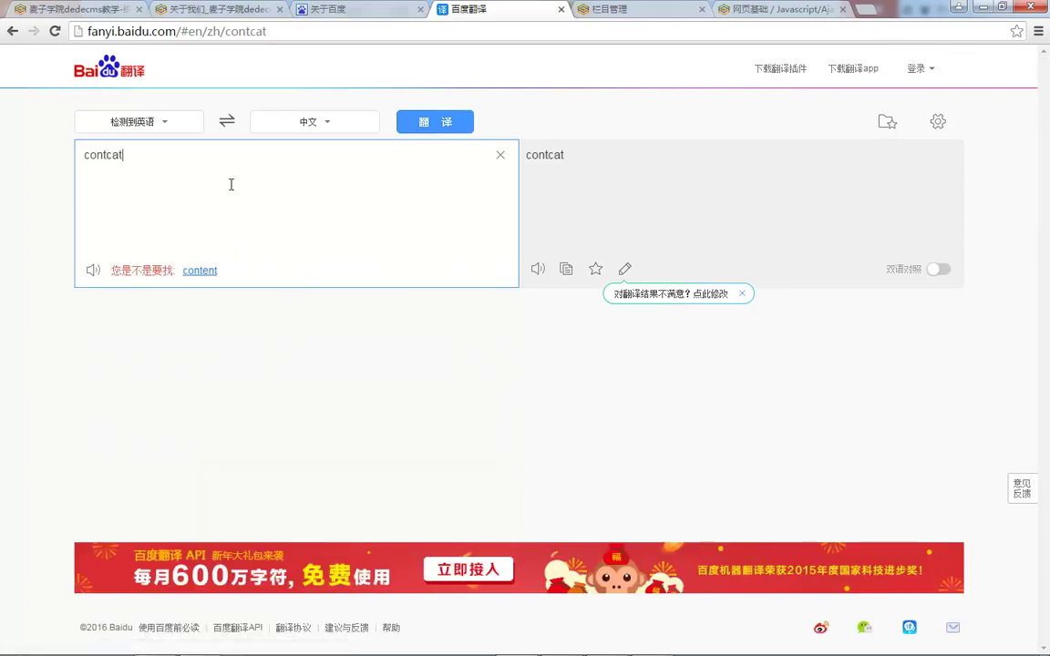
key(ctrl+a)
key(ctrl+space)
text(lianxi)
key(space)
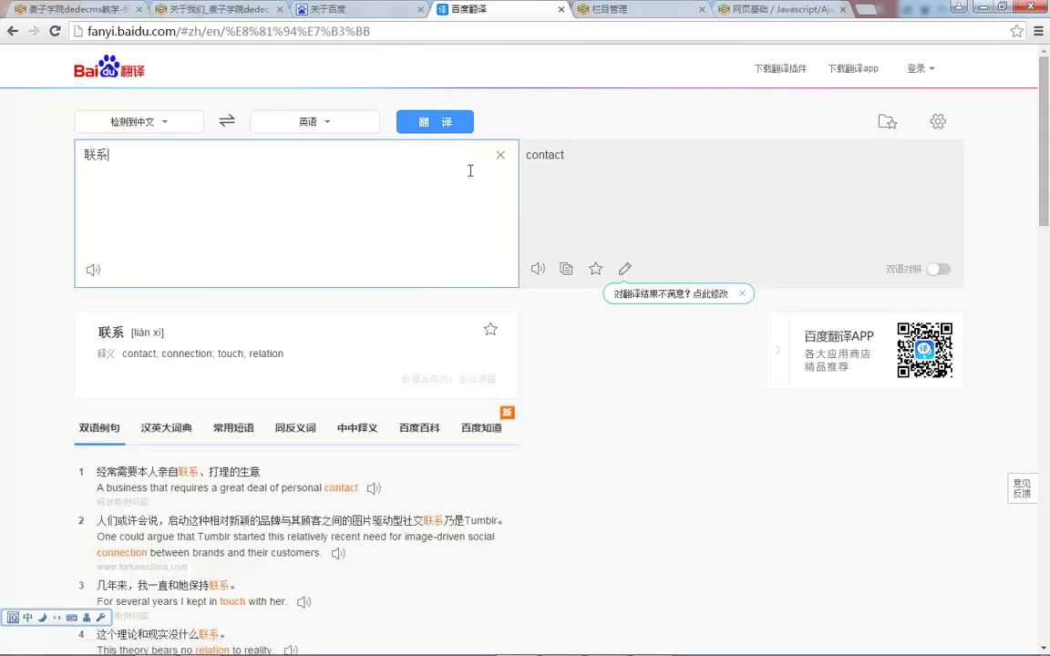
click(274, 9)
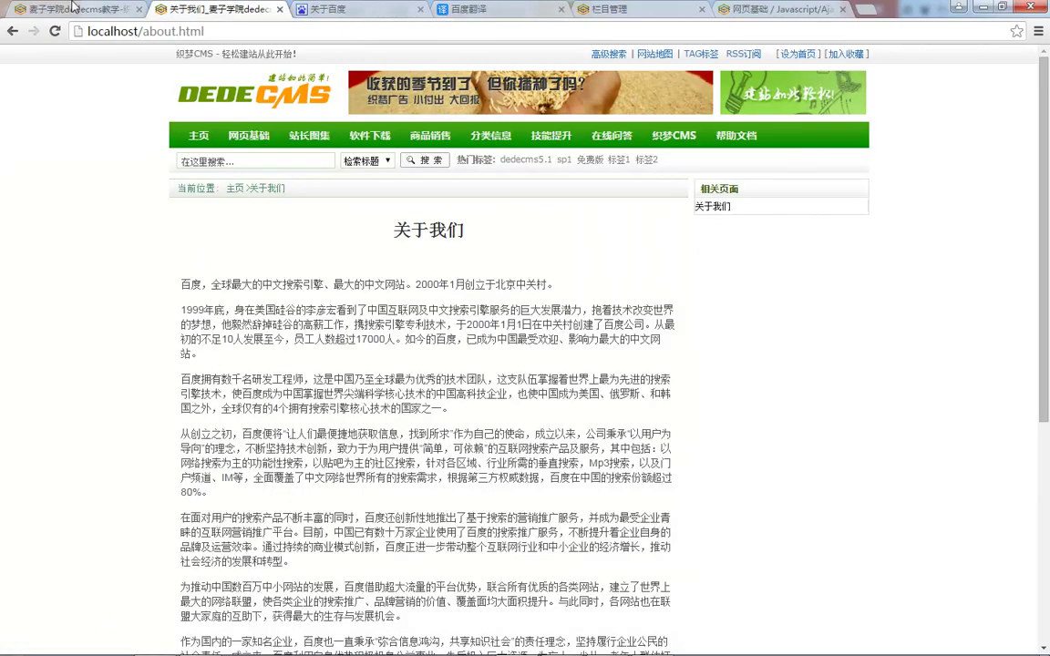
Step: Correct the 联系我们 page's file name to /contact.html
click(69, 9)
click(328, 271)
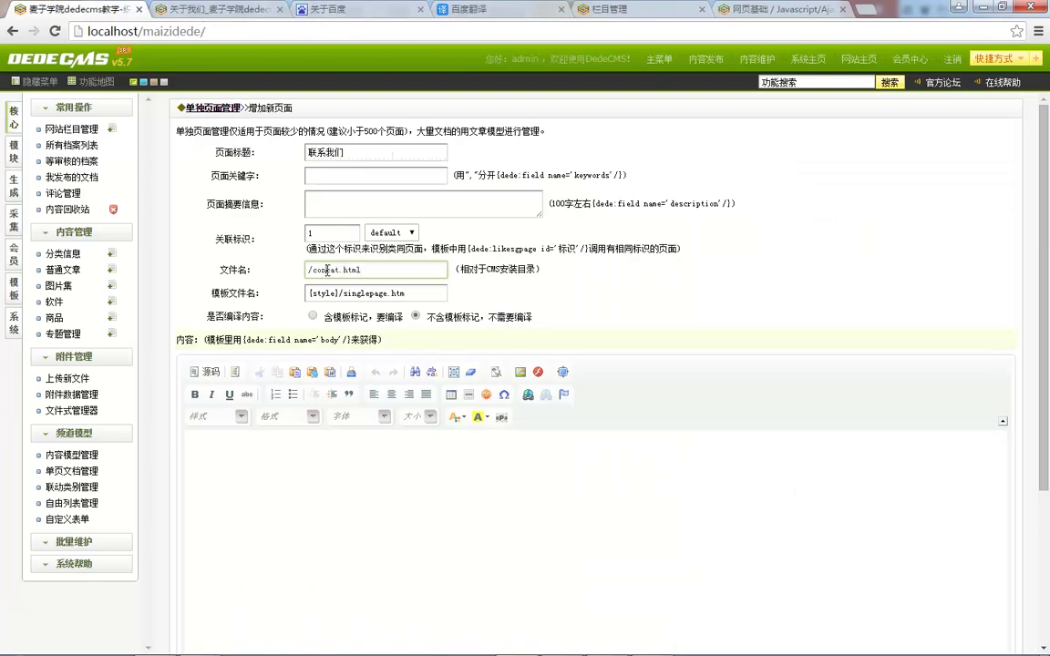
text(ta)
click(481, 11)
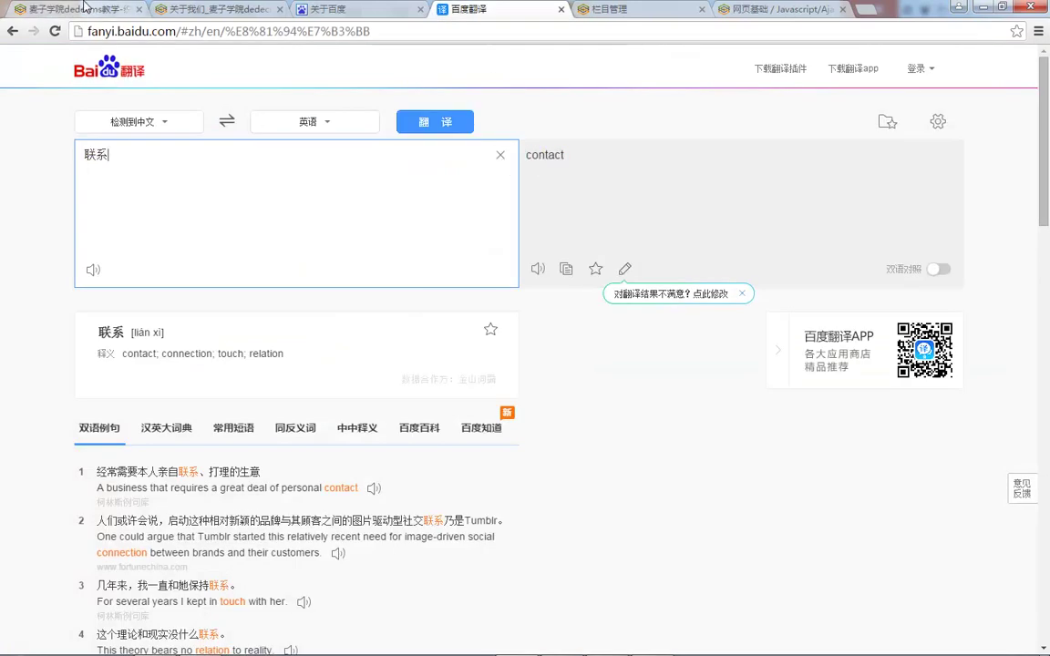
click(84, 10)
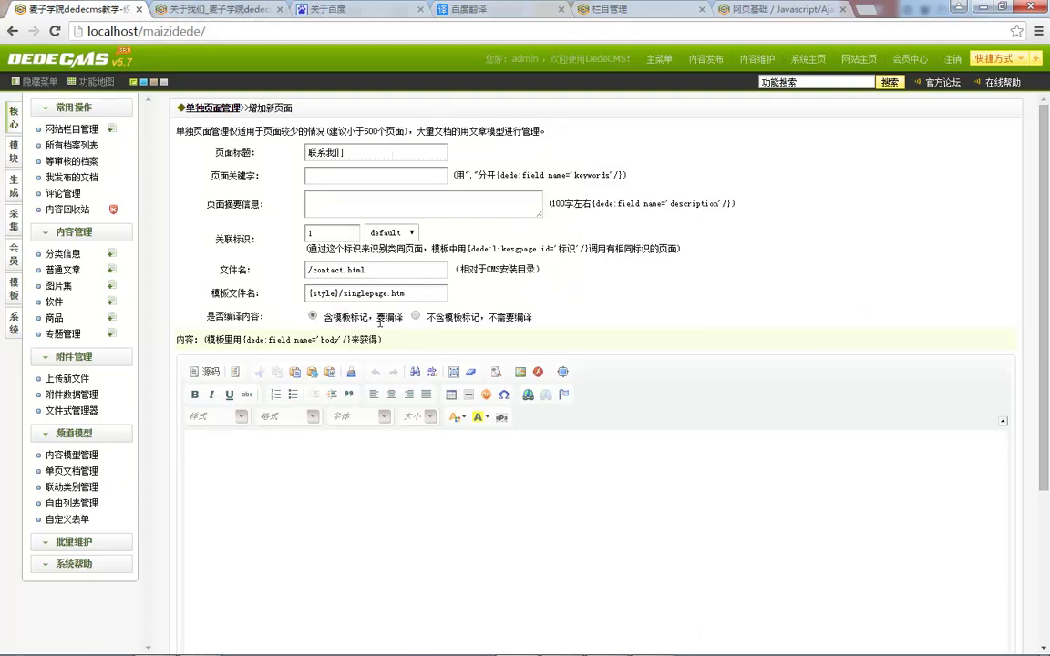
scroll(410, 315, down, 2)
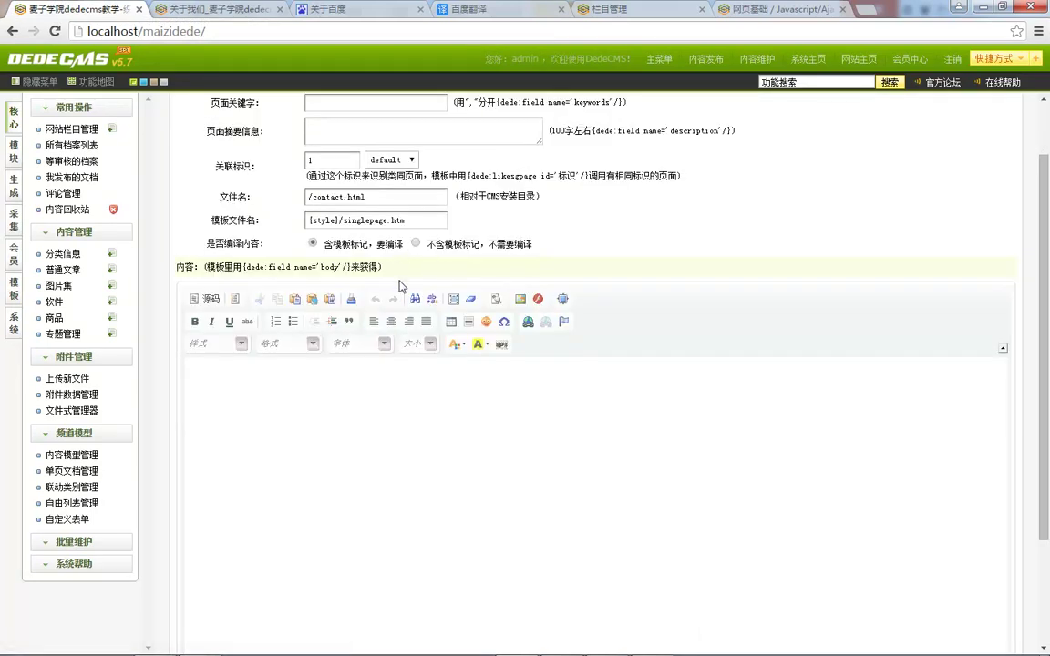
scroll(616, 302, up, 2)
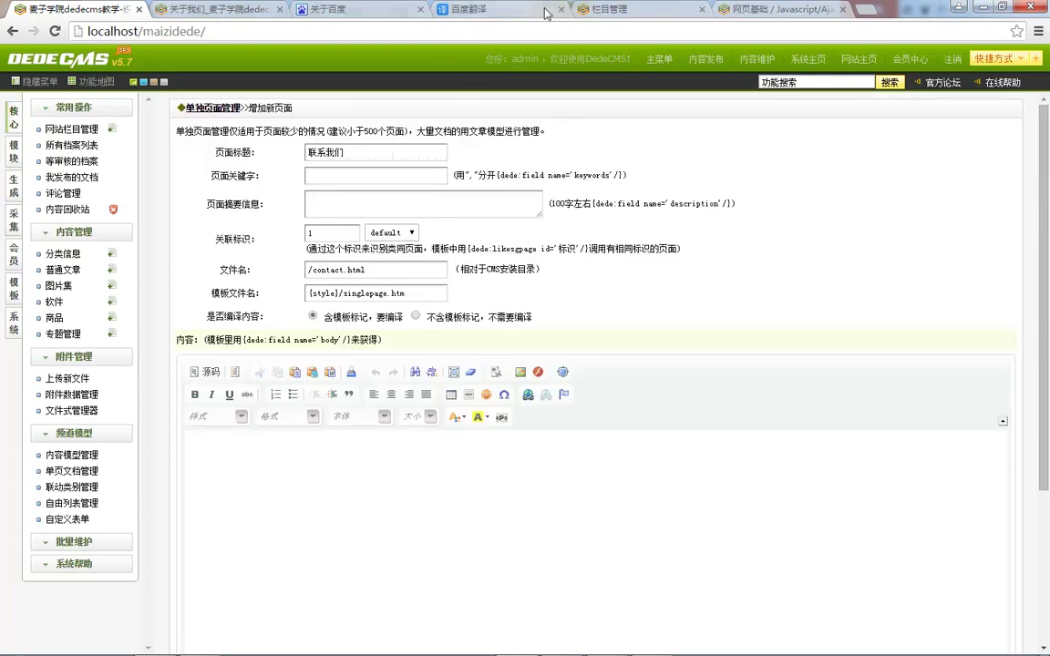
Step: Select the phone, fax and address details on Baidu's contact page for the page body
click(469, 9)
click(325, 9)
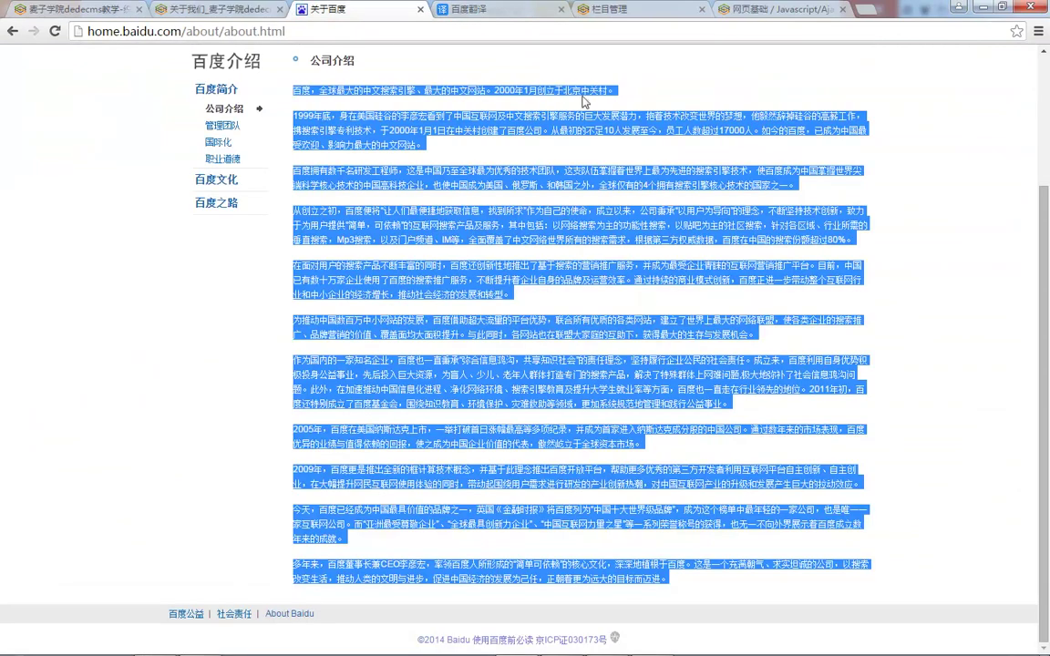
click(577, 125)
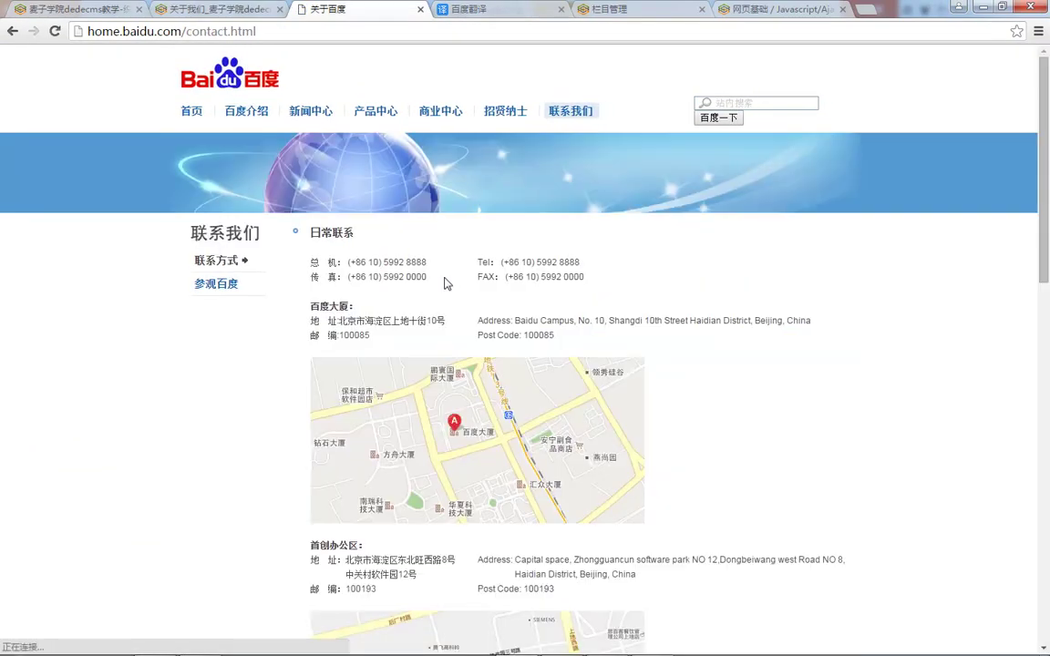
drag(313, 262, 629, 335)
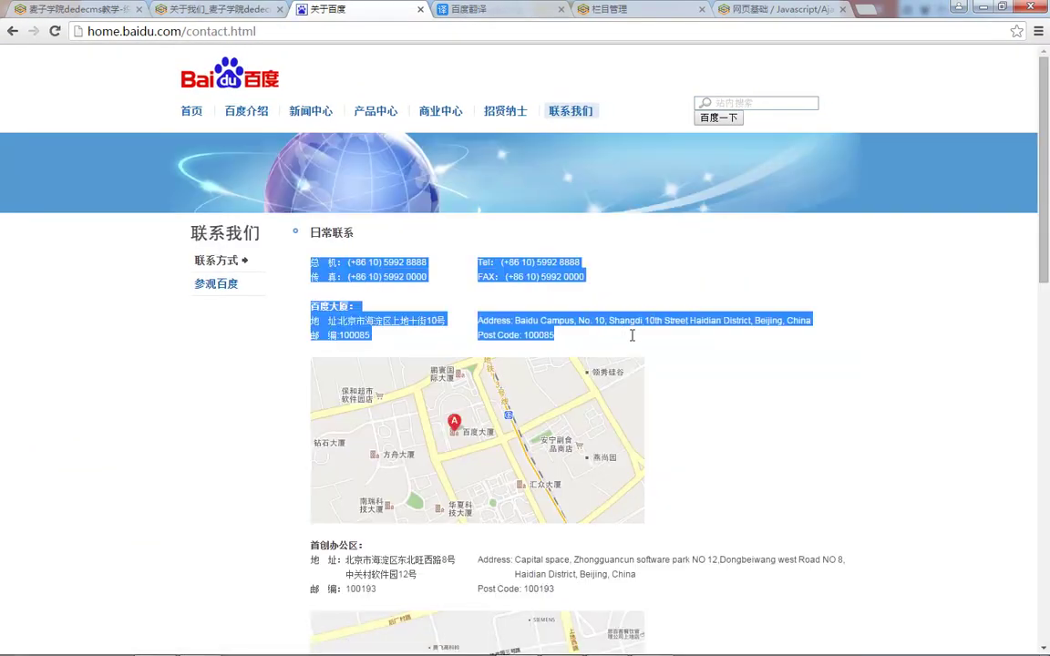
click(40, 9)
click(341, 501)
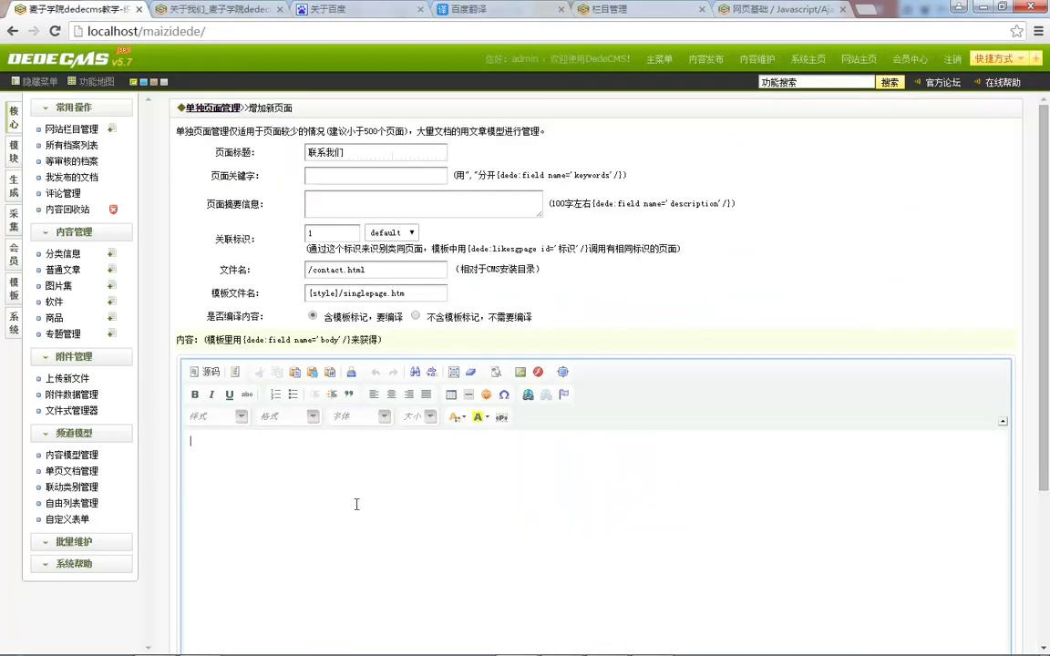
scroll(410, 456, down, 3)
scroll(420, 273, up, 3)
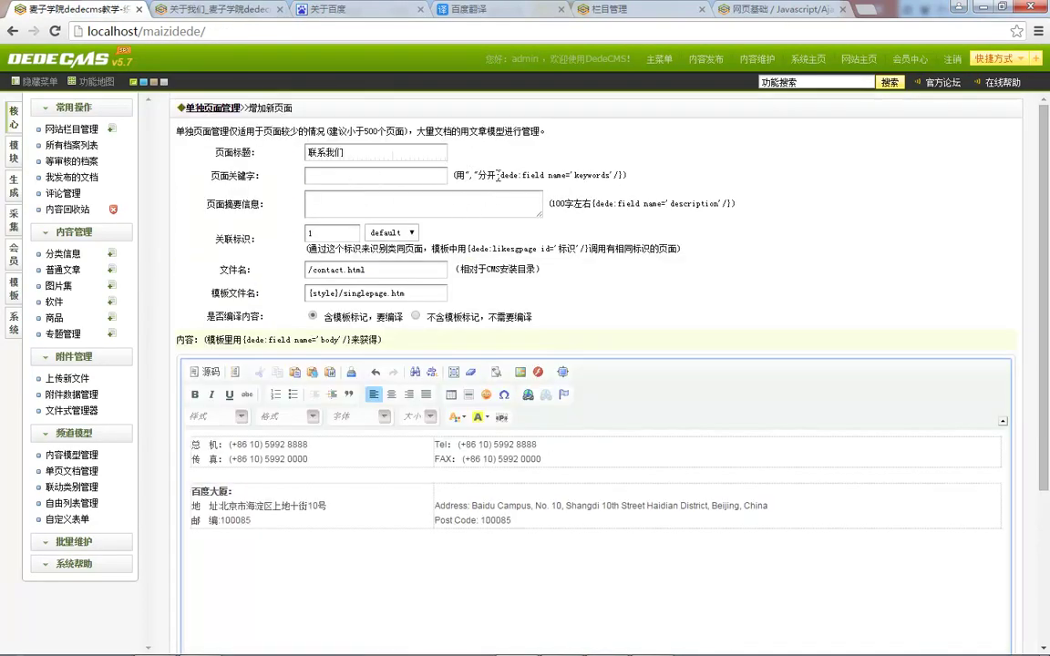
Step: Enter 我是代码编译的 as the page keywords
drag(496, 174, 624, 168)
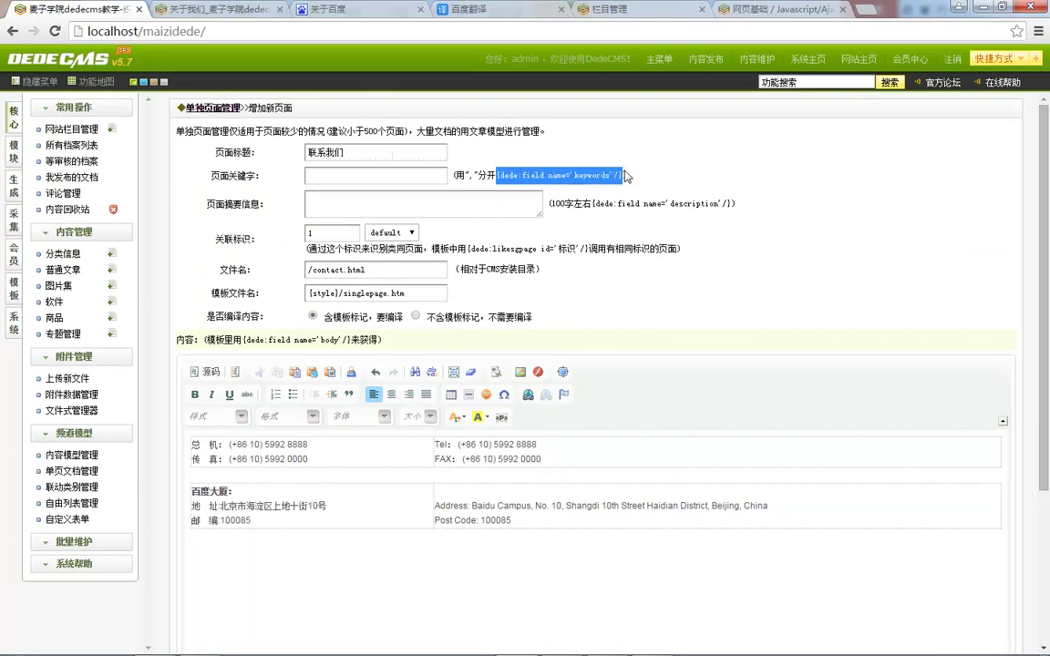
click(339, 177)
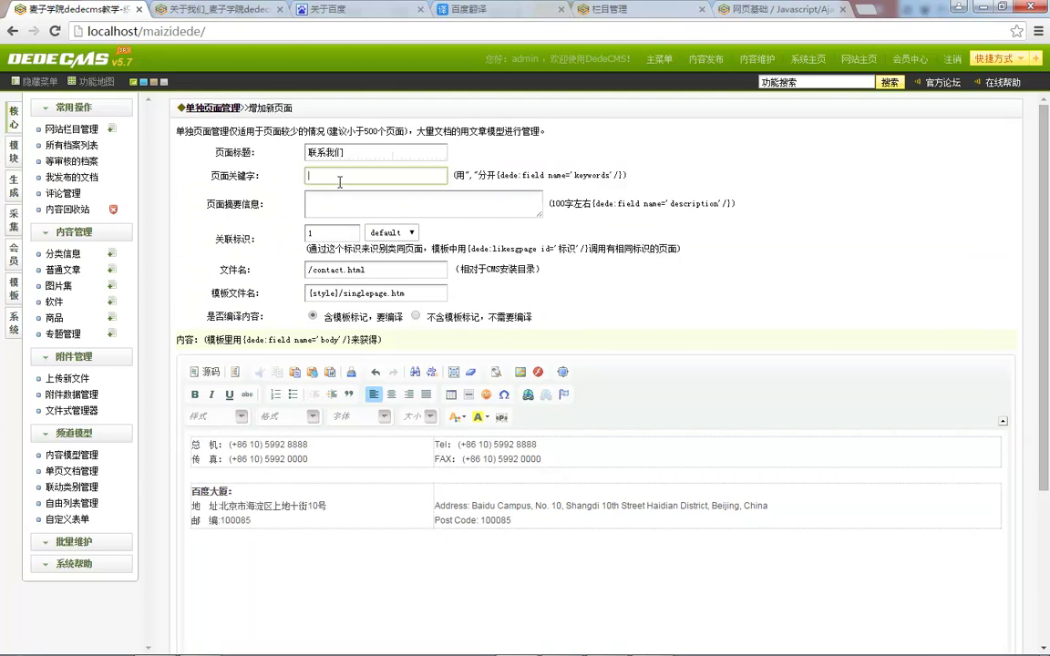
text(我是)
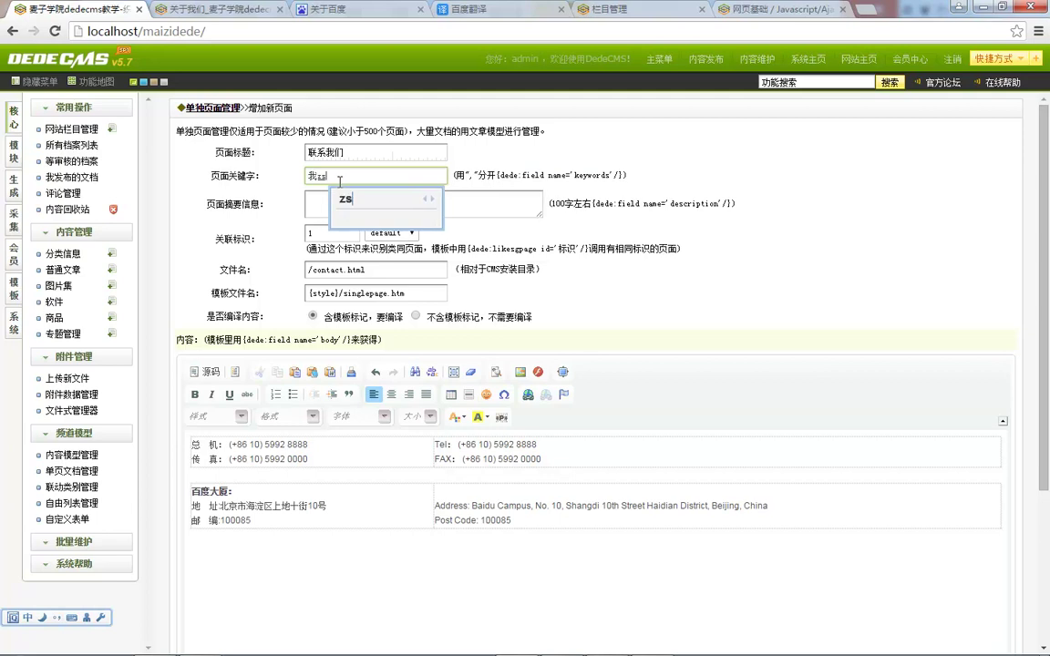
text(代码)
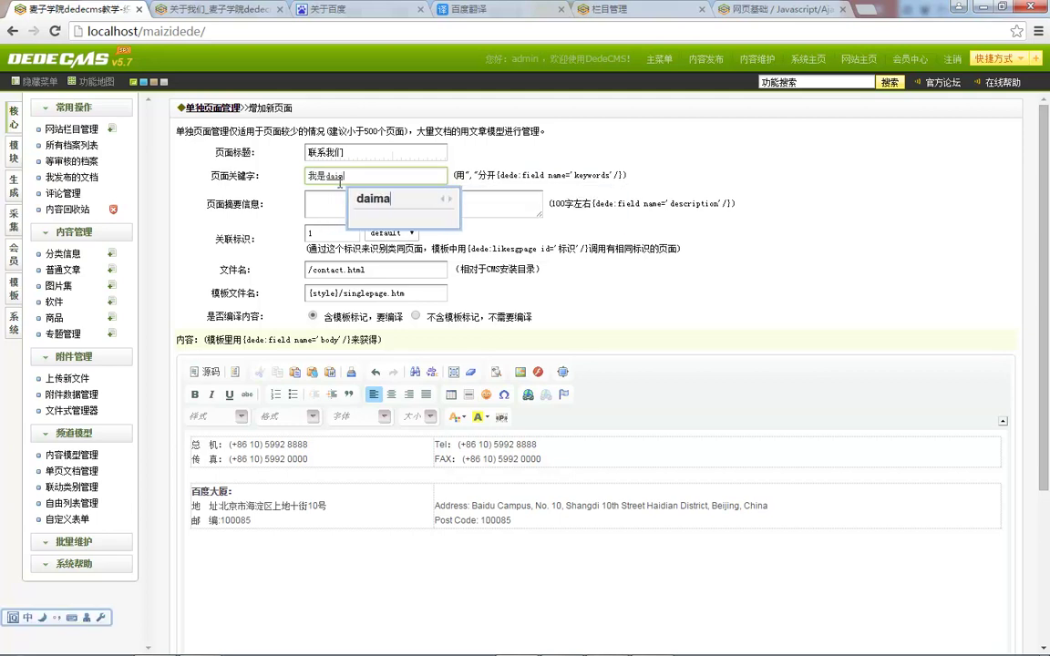
text(编译的)
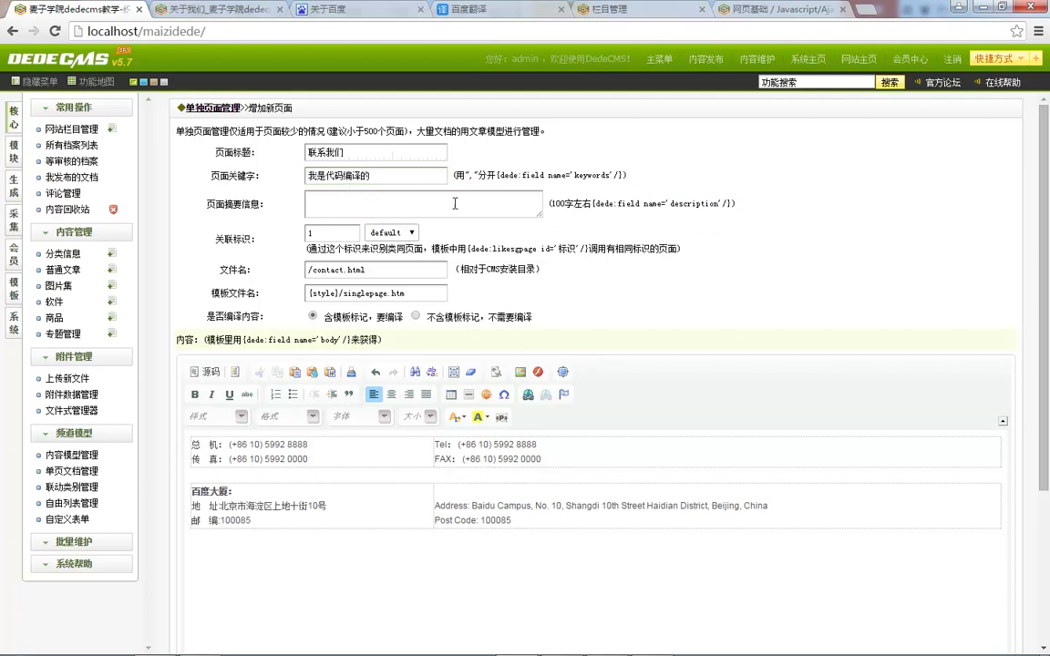
click(204, 371)
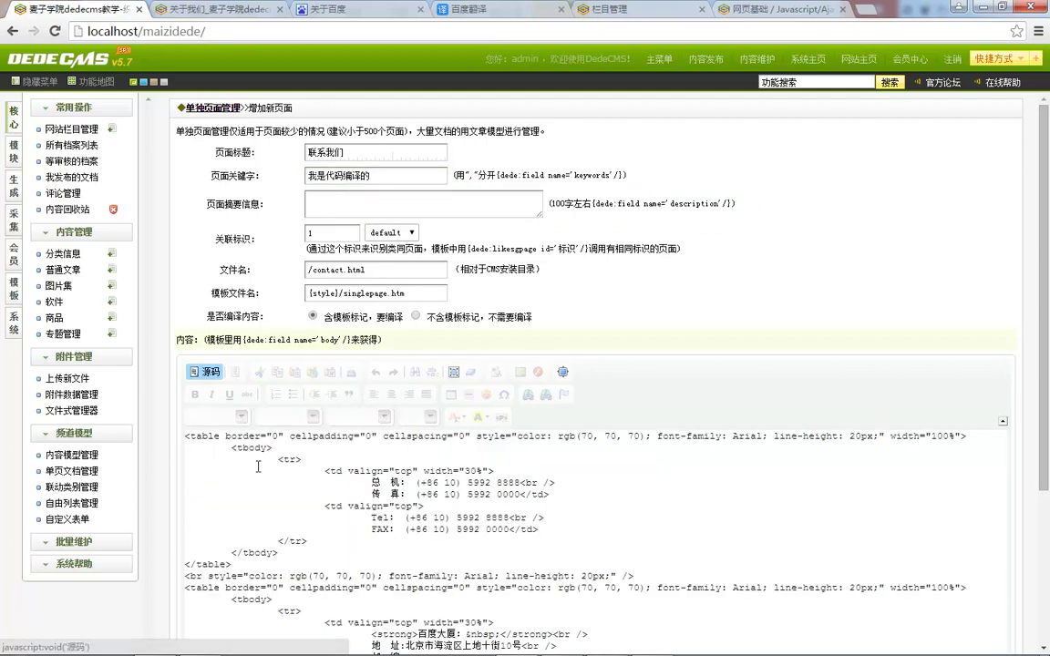
Step: Insert {dede:field name='keywords'/} after the first table in the body and save the page
scroll(358, 518, down, 1)
click(242, 493)
key(Return)
text({dede:field name='keywords'/})
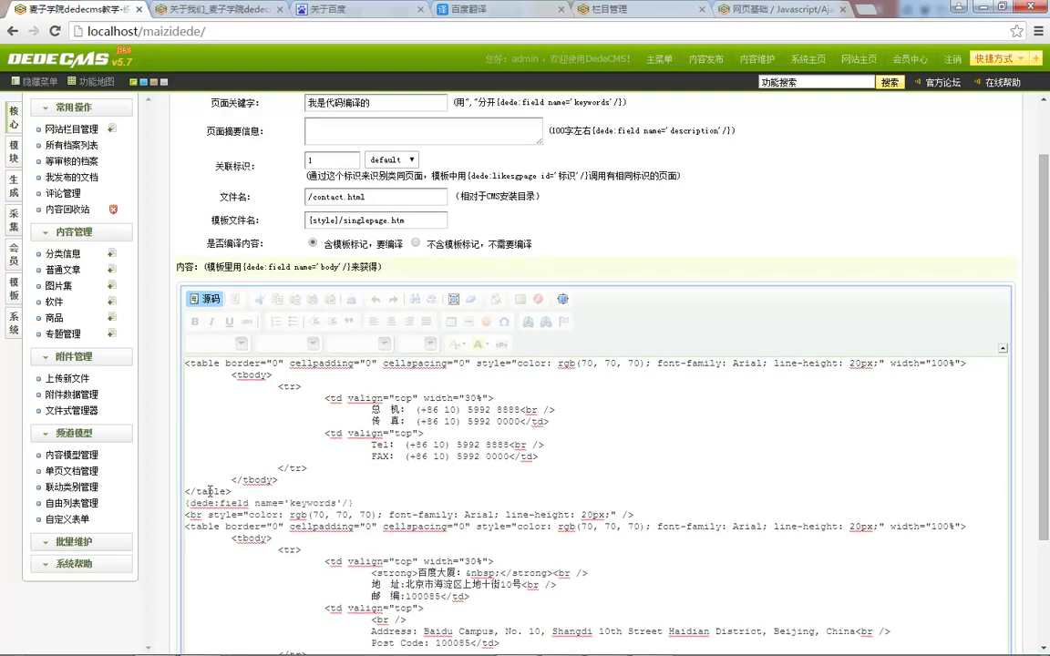
click(192, 308)
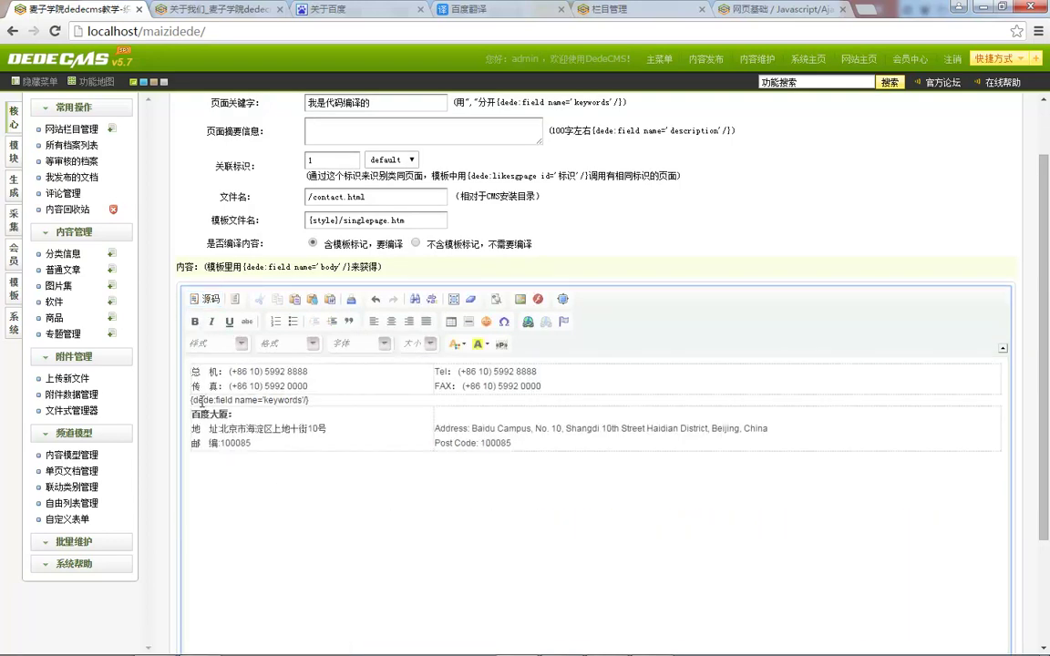
scroll(218, 458, down, 2)
click(313, 620)
Step: Reload the generated about.html page, then return to the single-page list
click(191, 11)
click(168, 33)
double_click(160, 32)
key(Return)
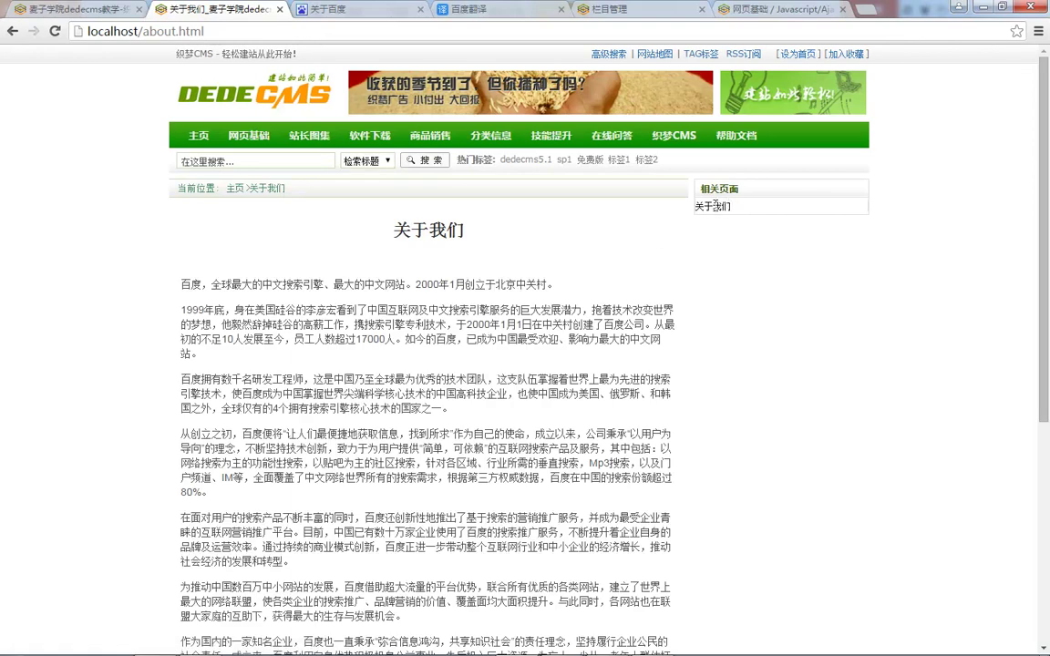
click(92, 16)
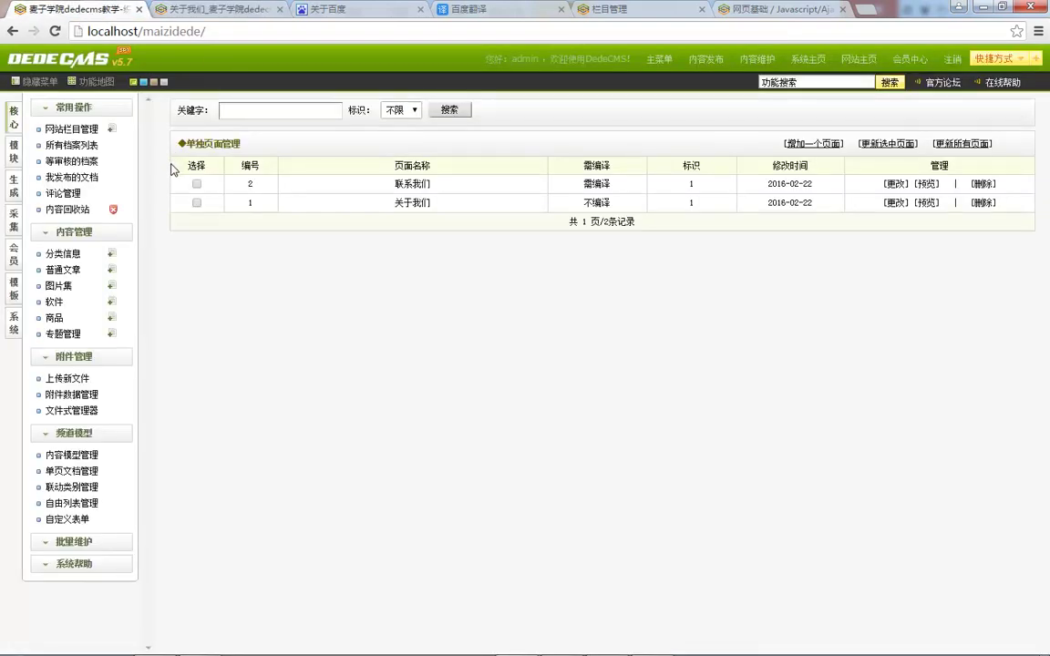
click(927, 183)
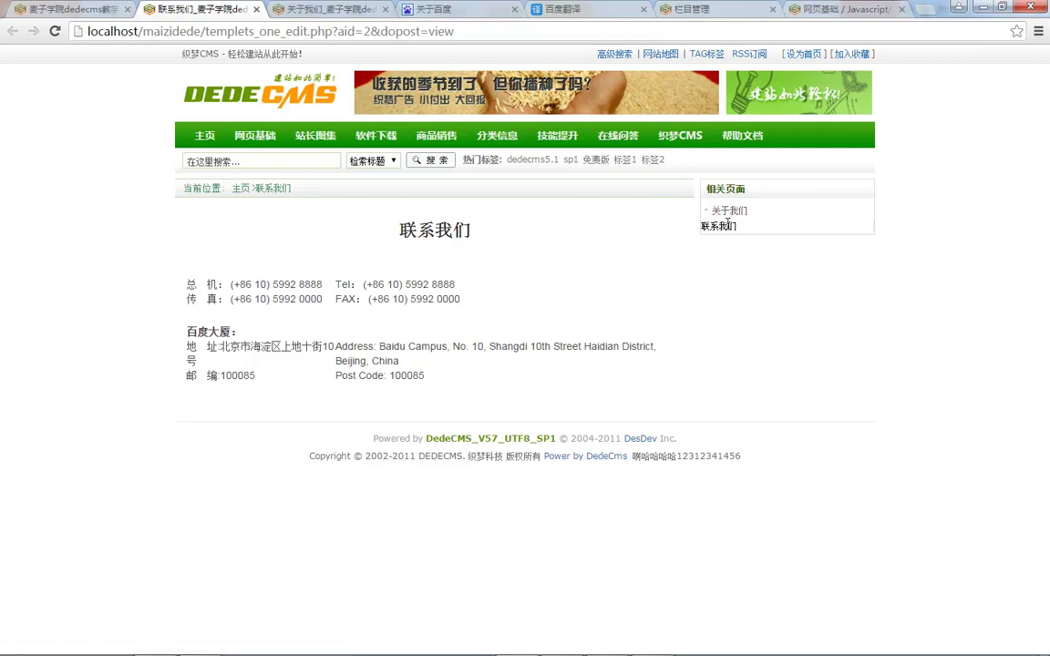
click(731, 212)
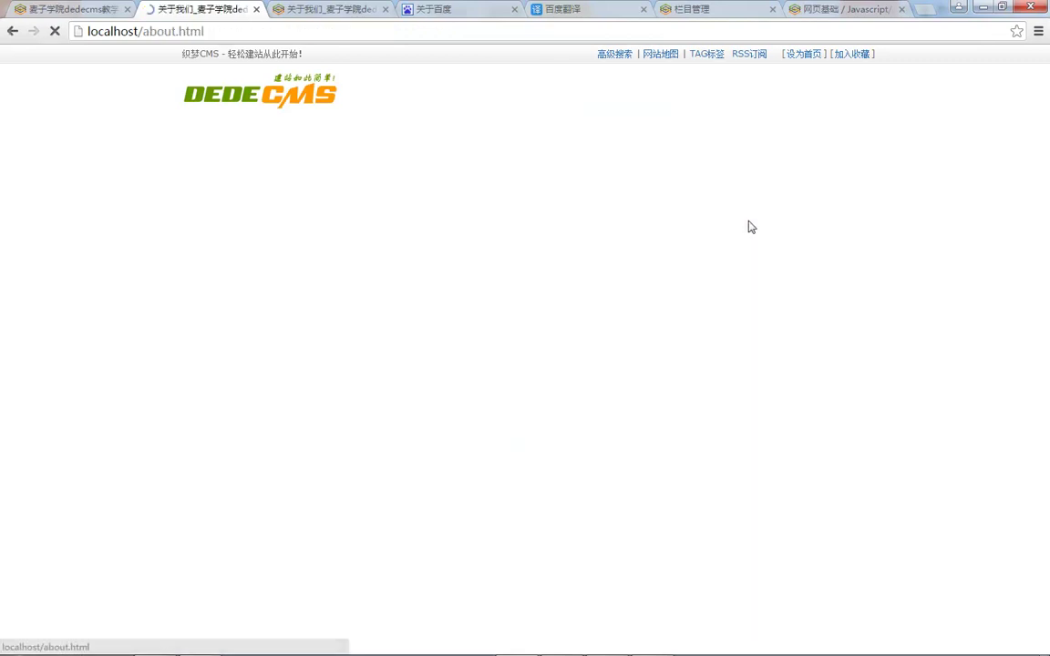
click(13, 32)
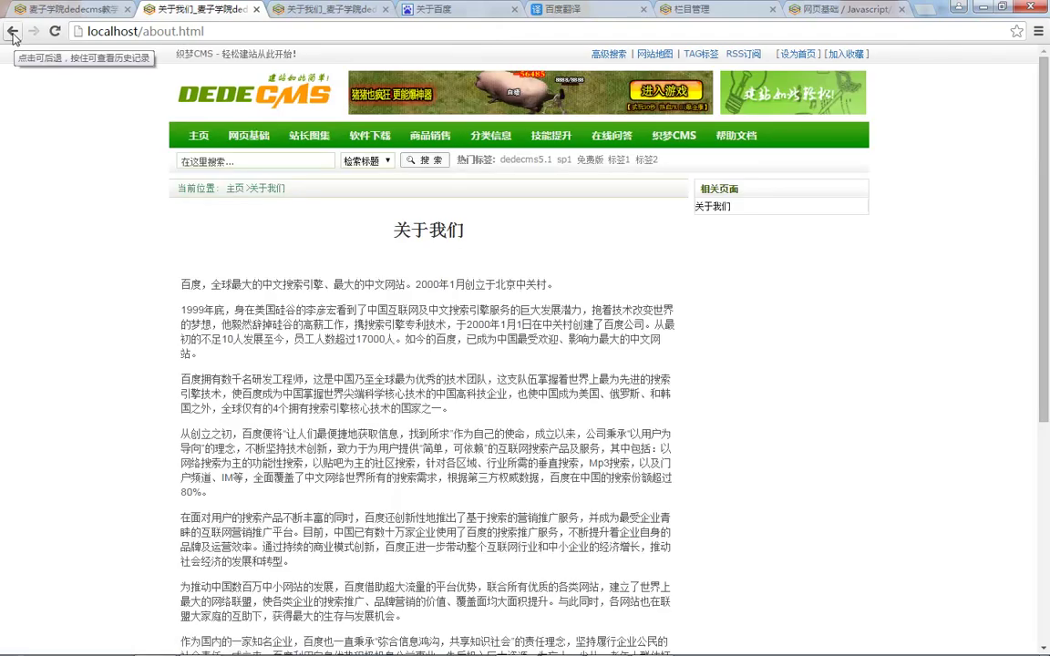
click(12, 32)
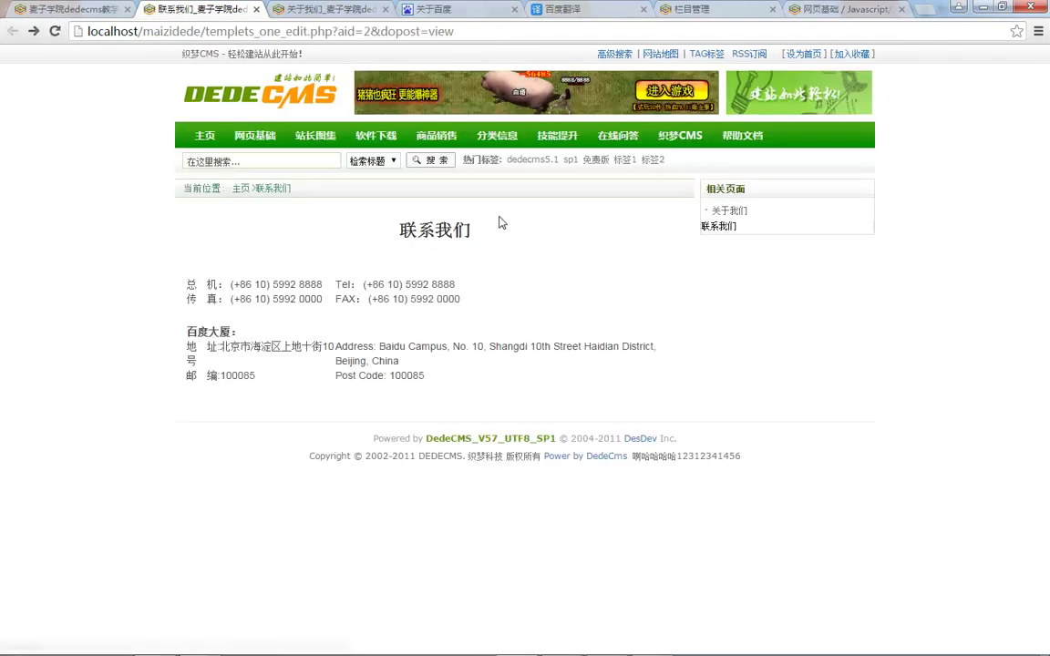
click(41, 7)
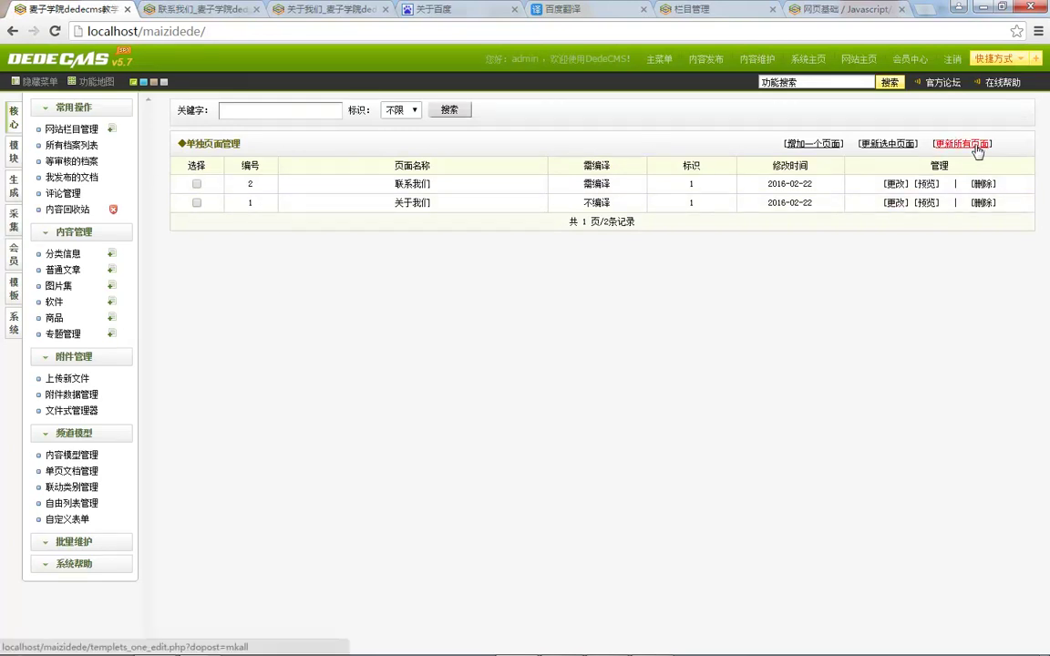
Step: Regenerate all single pages and check the 关于我们 and 联系我们 related-page links
click(963, 143)
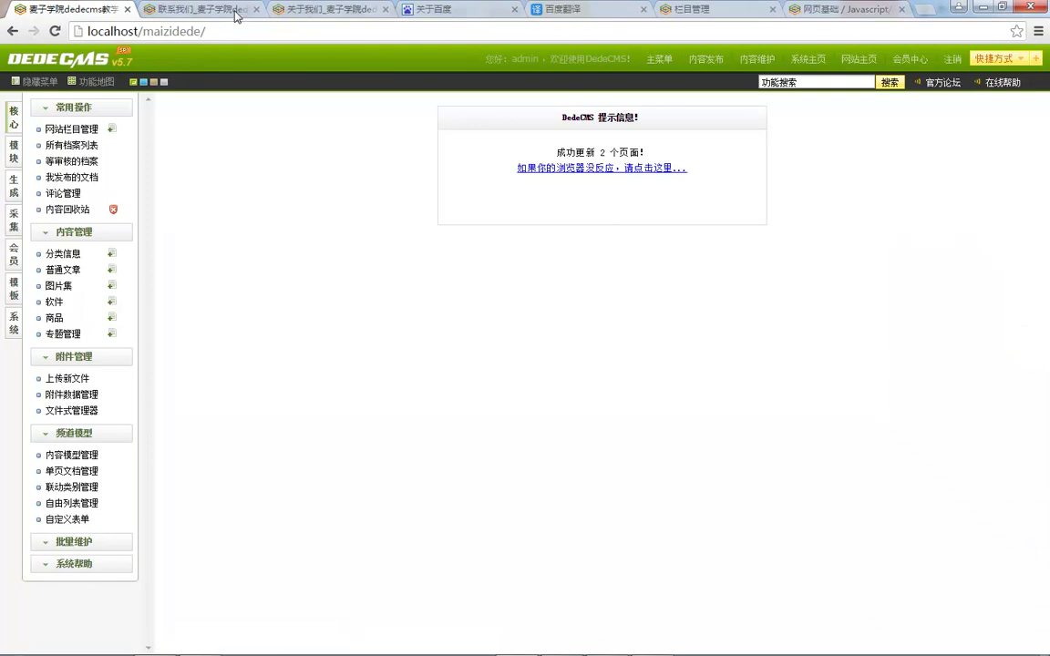
click(198, 9)
key(F5)
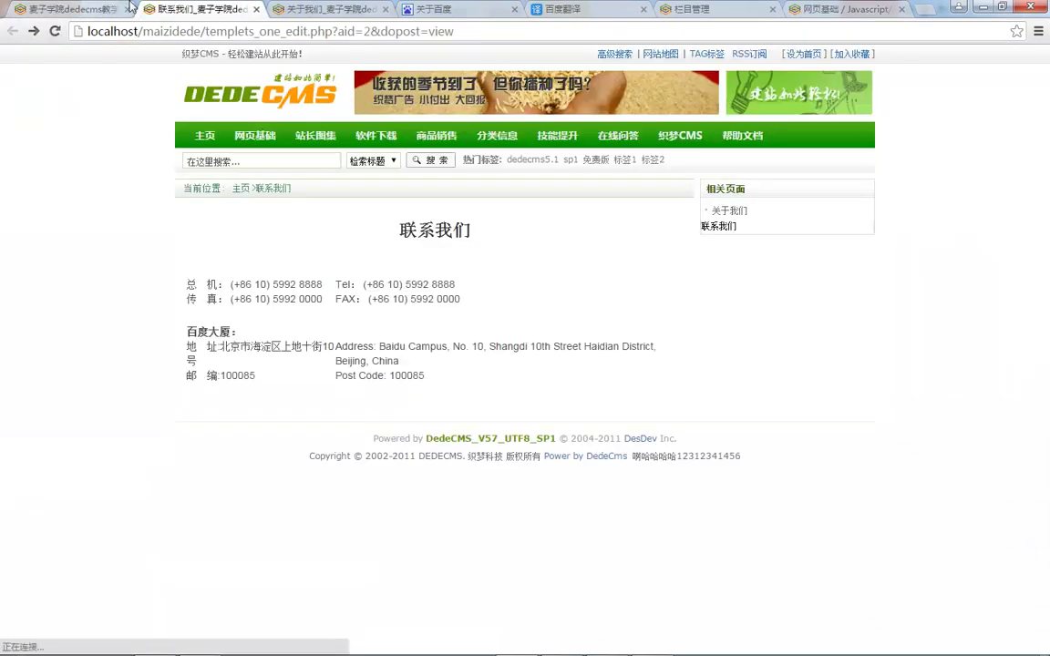
click(256, 9)
key(ctrl+Tab)
key(F5)
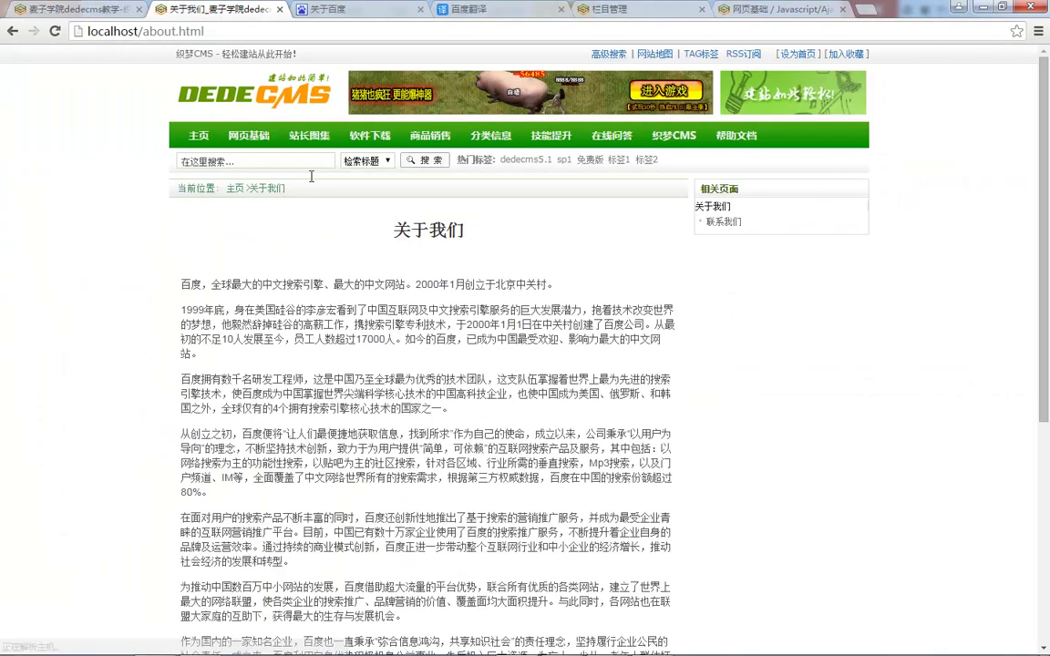
click(728, 226)
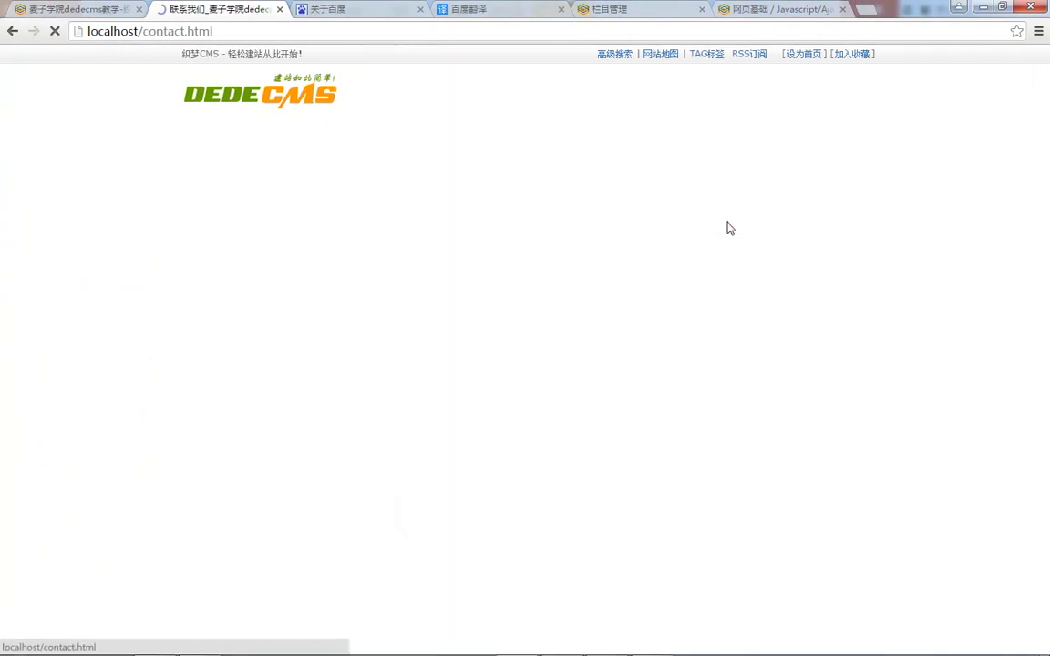
click(722, 216)
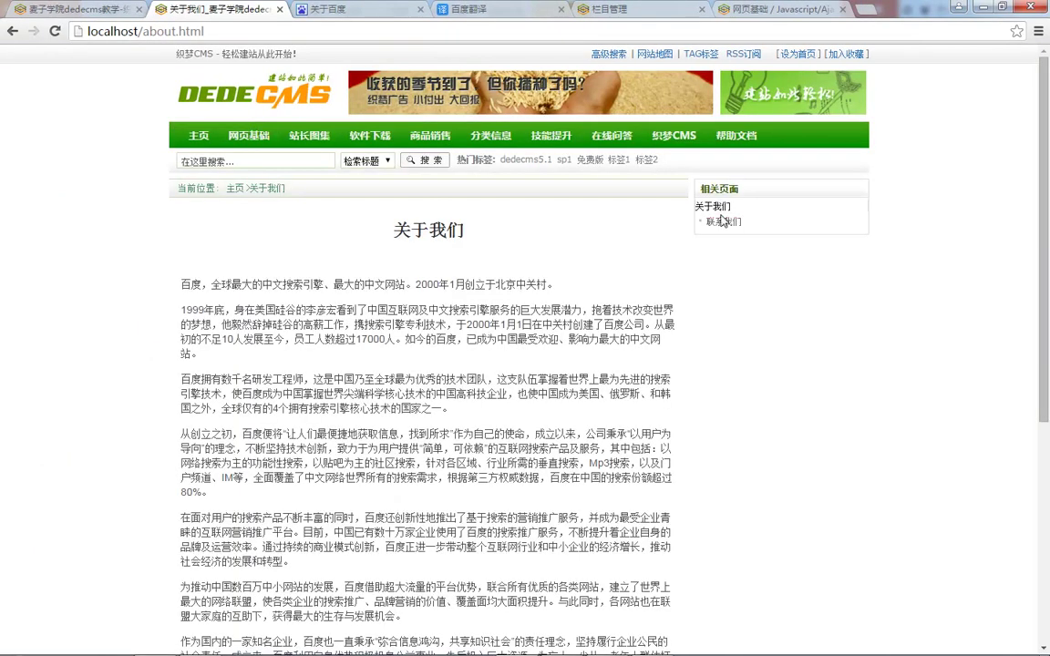
click(725, 226)
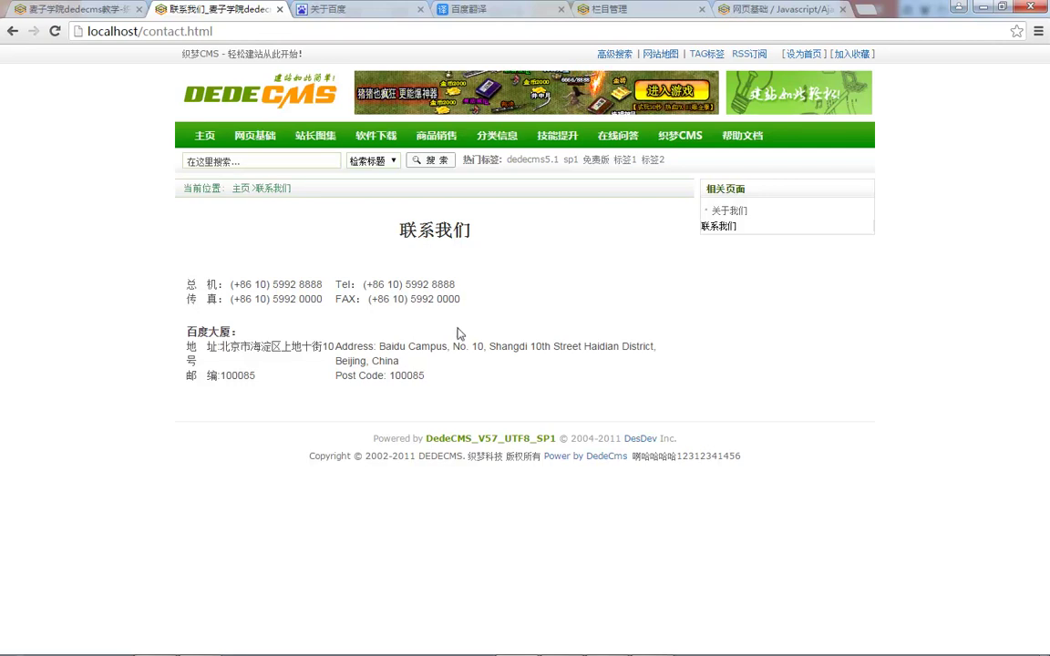
Step: Inspect contact.html's source to confirm the keywords 我是代码编译的 were compiled in
right_click(450, 299)
click(549, 473)
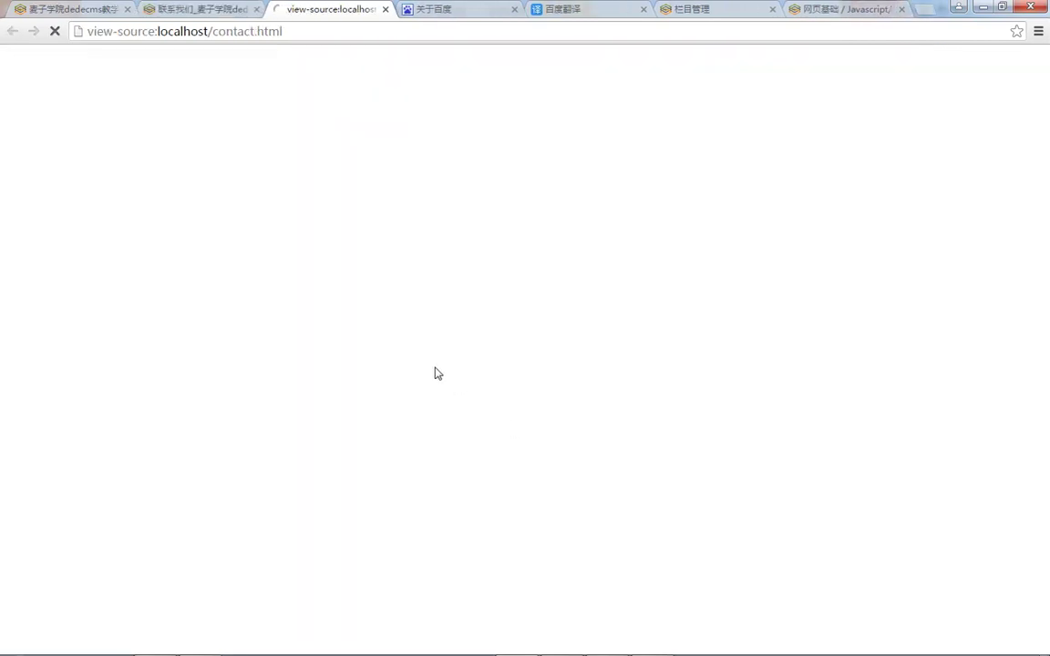
scroll(202, 399, down, 4)
scroll(202, 398, down, 11)
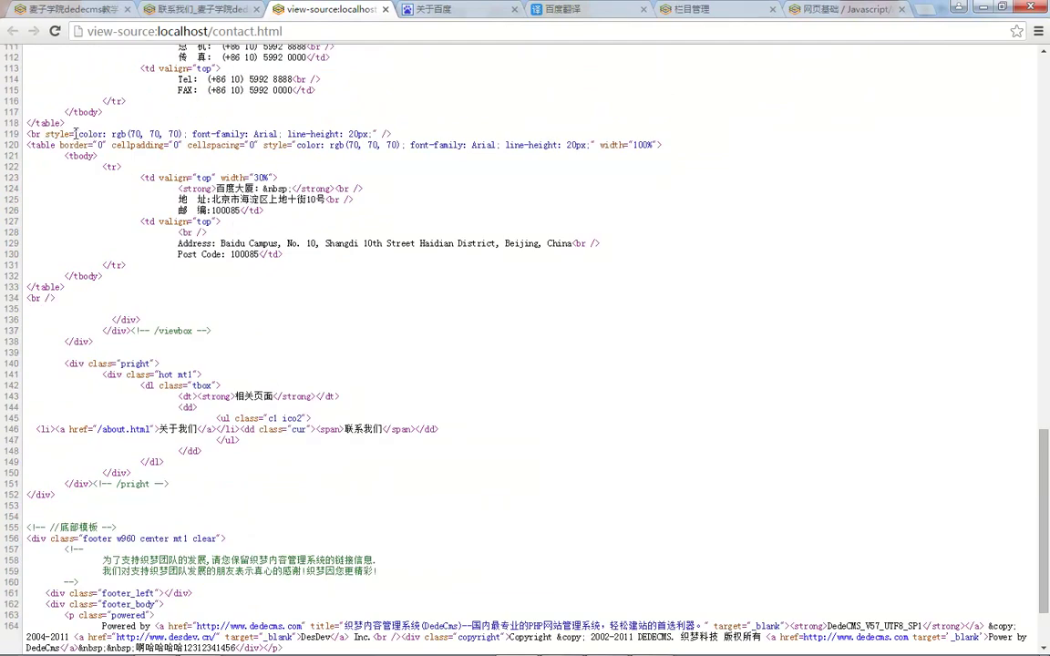
drag(60, 133, 161, 134)
scroll(632, 456, up, 13)
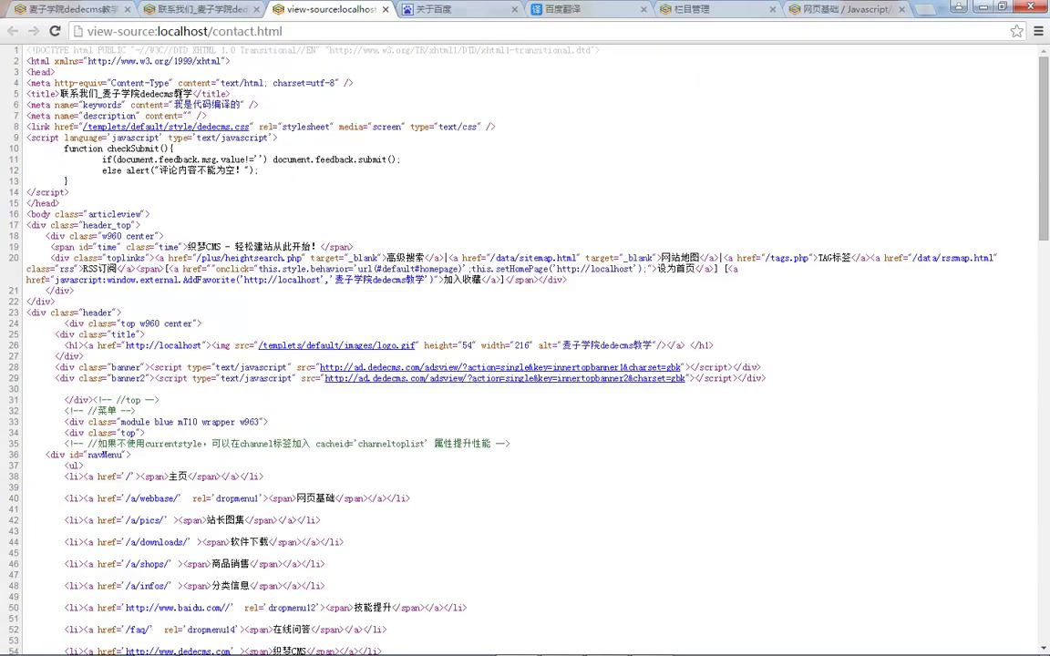
scroll(211, 162, down, 2)
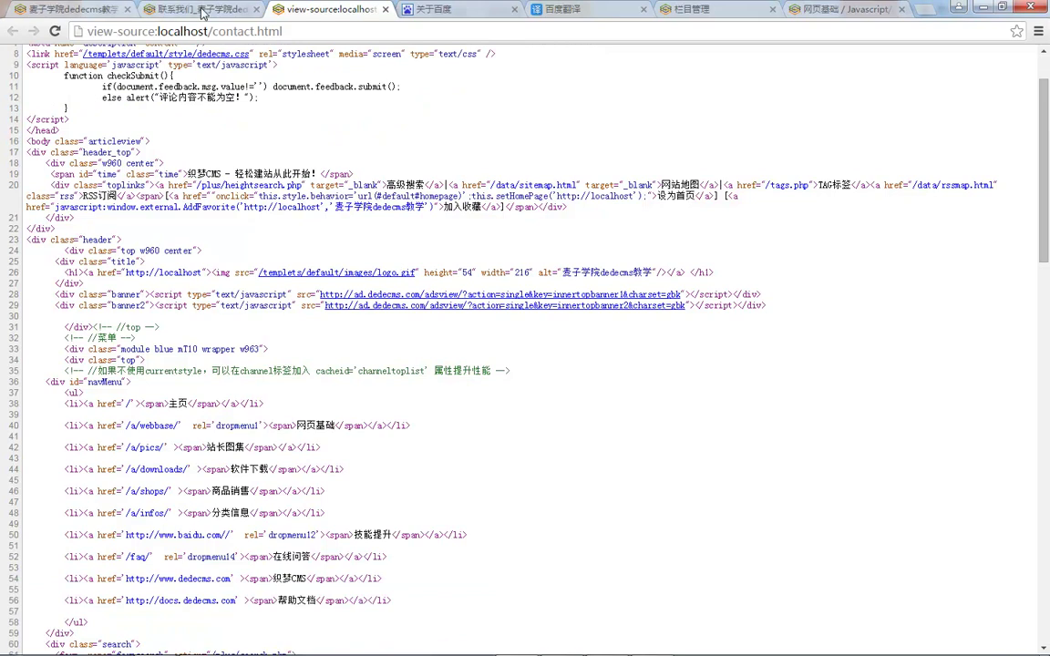
scroll(155, 6, up, 2)
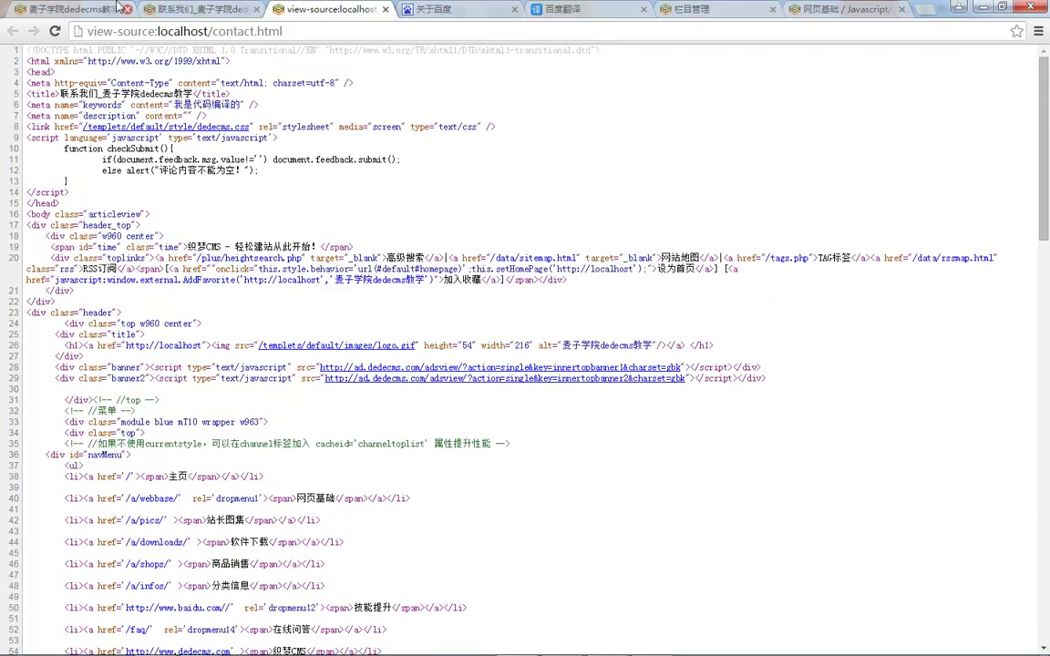
click(182, 9)
click(69, 9)
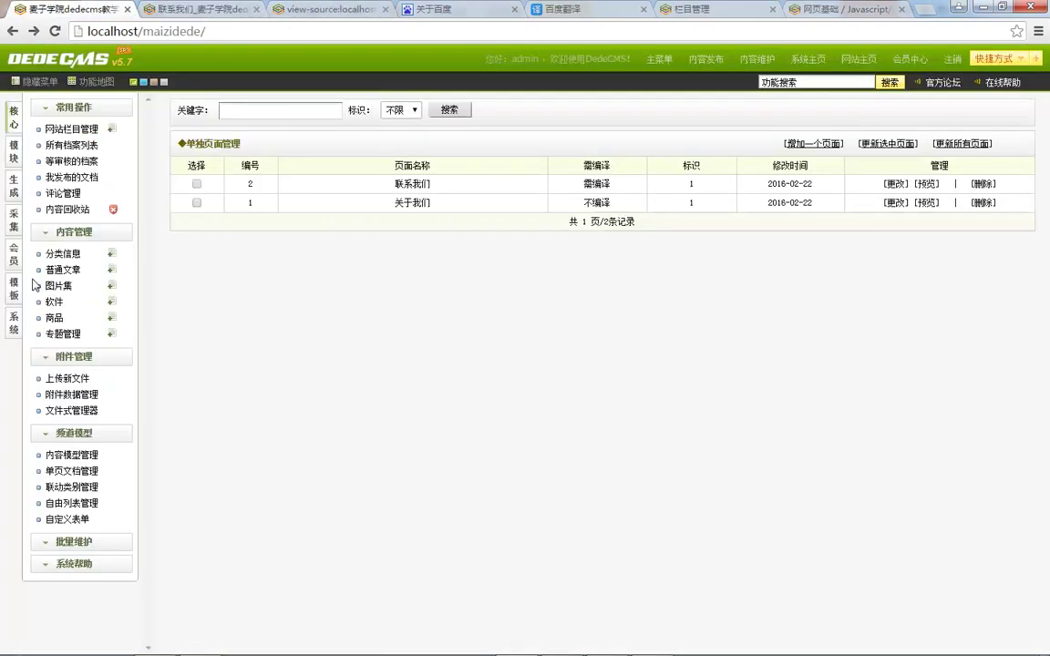
Step: Open the arclist.lib.php tag source file from template management
click(15, 326)
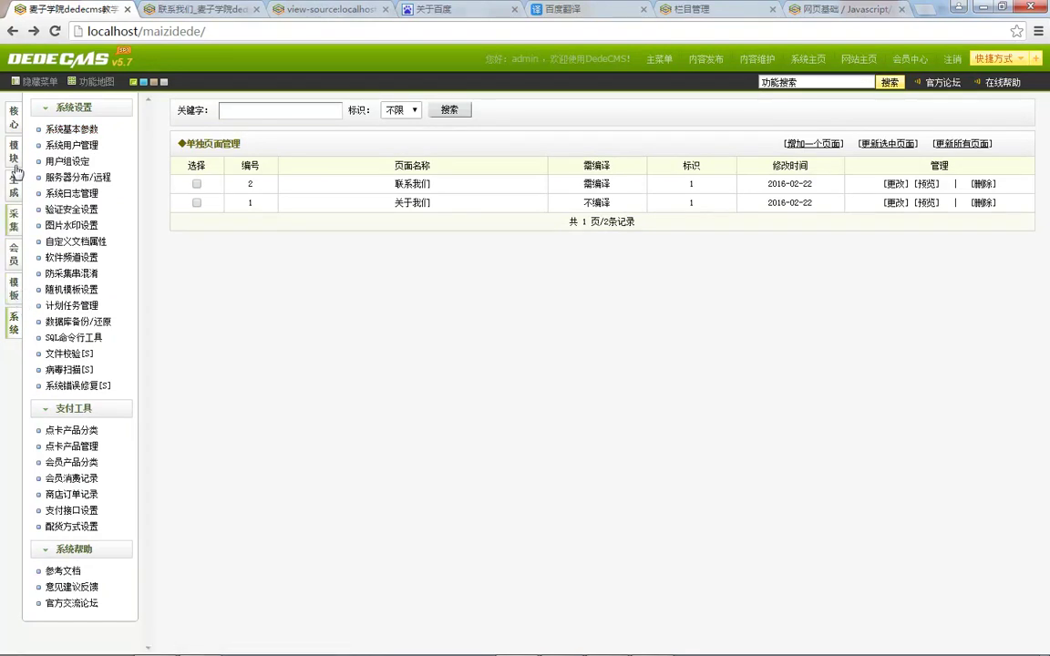
click(13, 288)
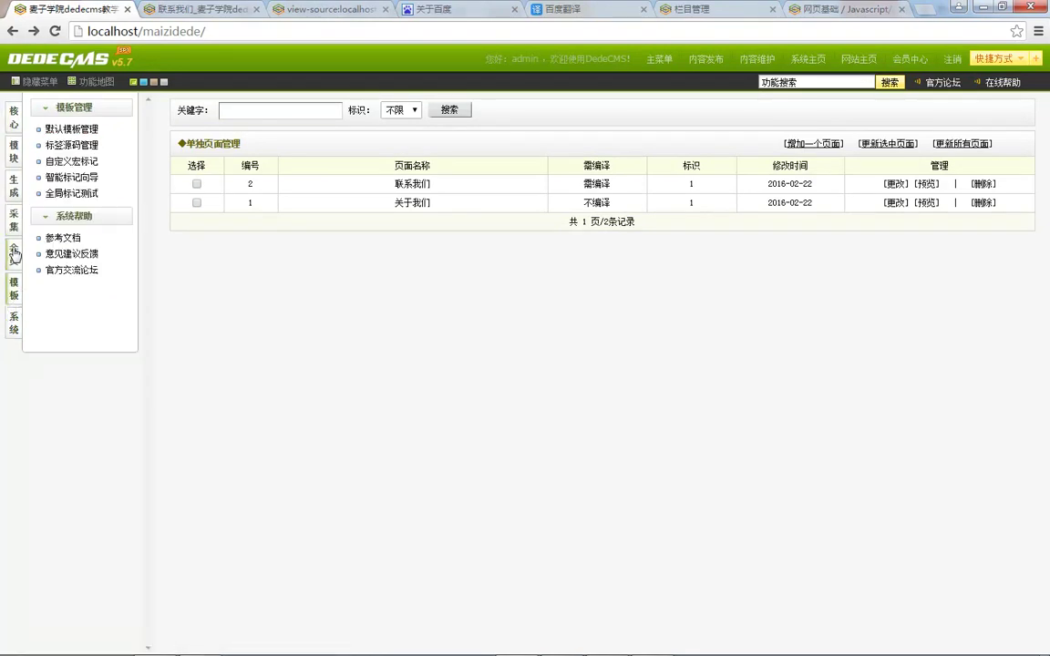
click(70, 147)
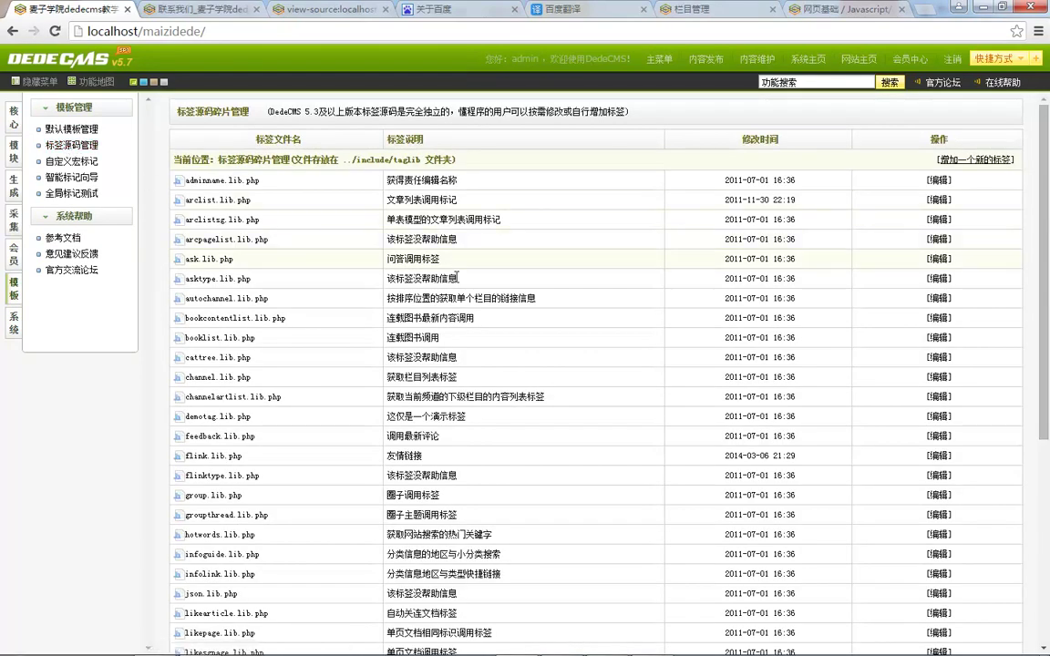
scroll(539, 399, down, 1)
scroll(561, 405, up, 1)
click(938, 199)
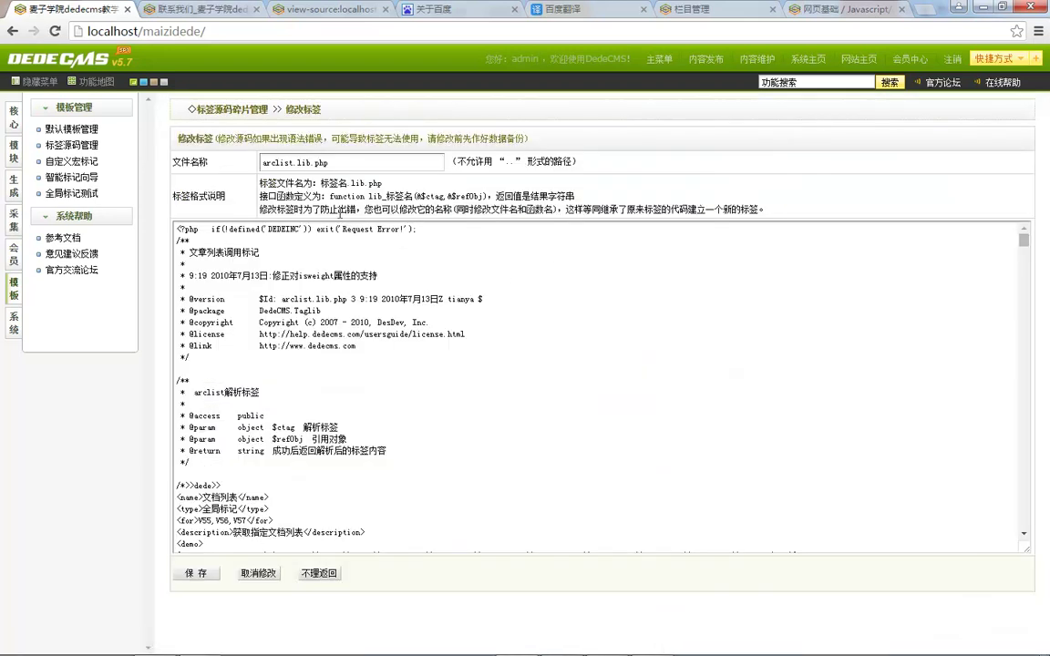
Step: Select the arclist usage example from article_article.htm's tag reference
click(73, 129)
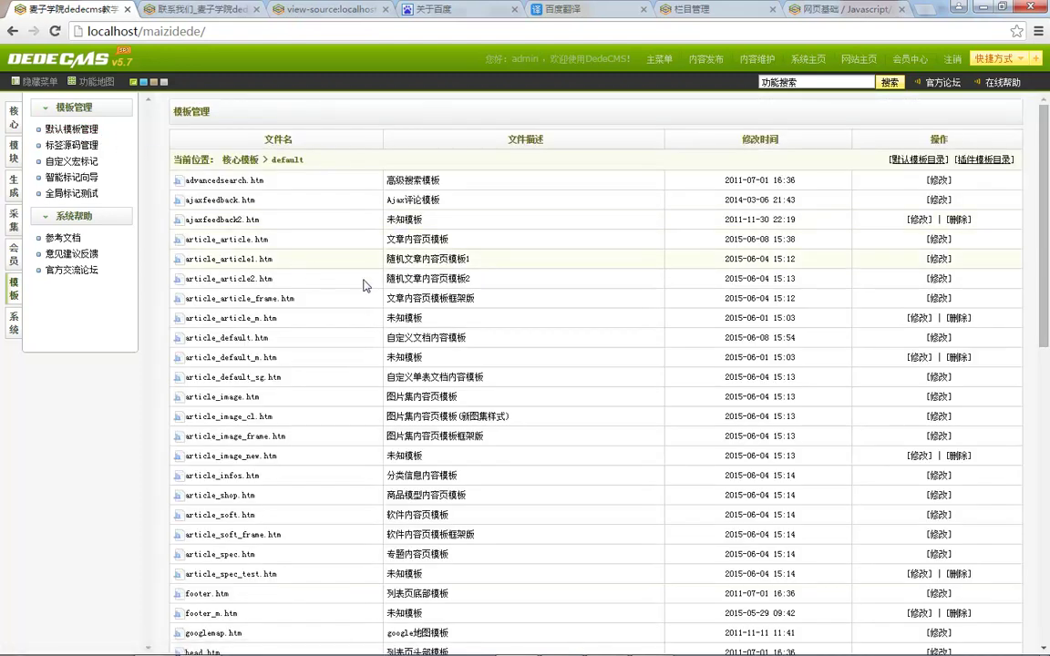
click(939, 238)
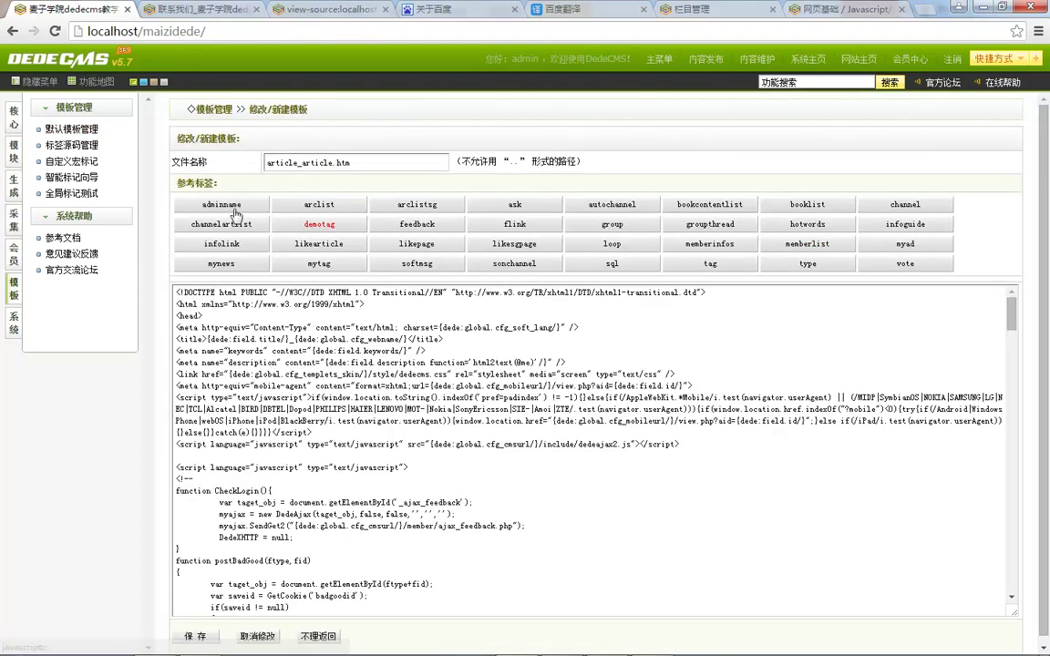
click(320, 204)
drag(244, 366, 127, 318)
key(ctrl+c)
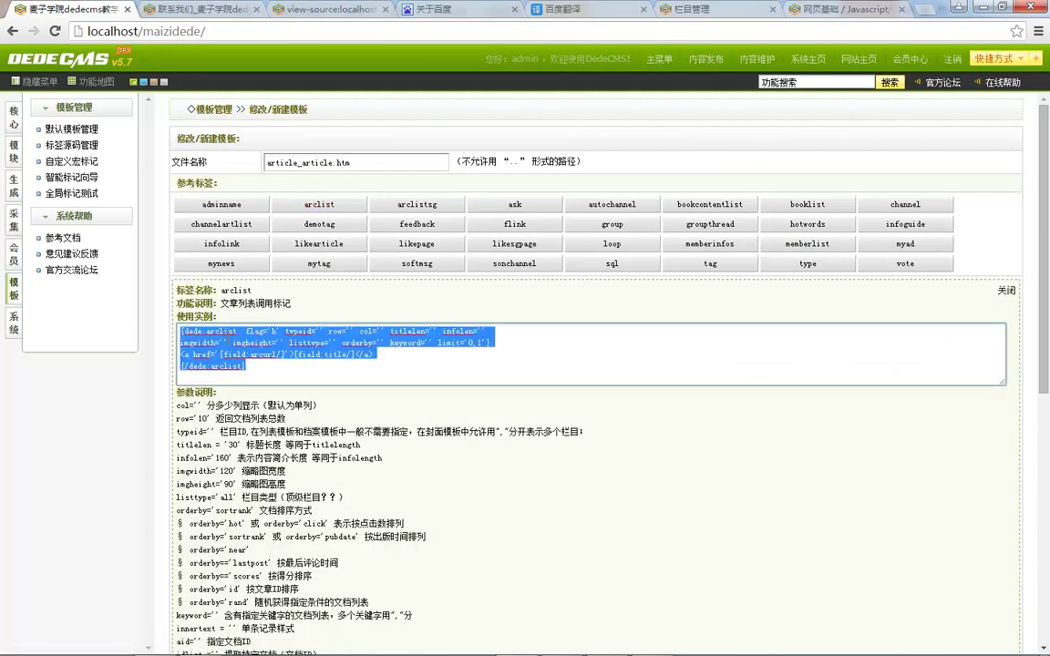
click(15, 118)
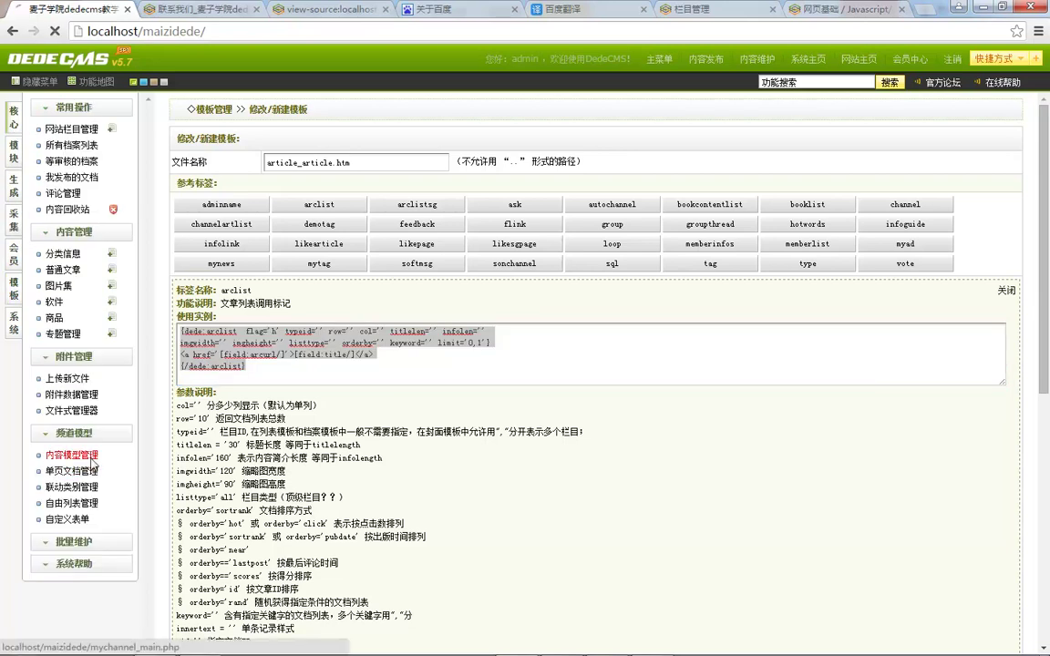
click(77, 471)
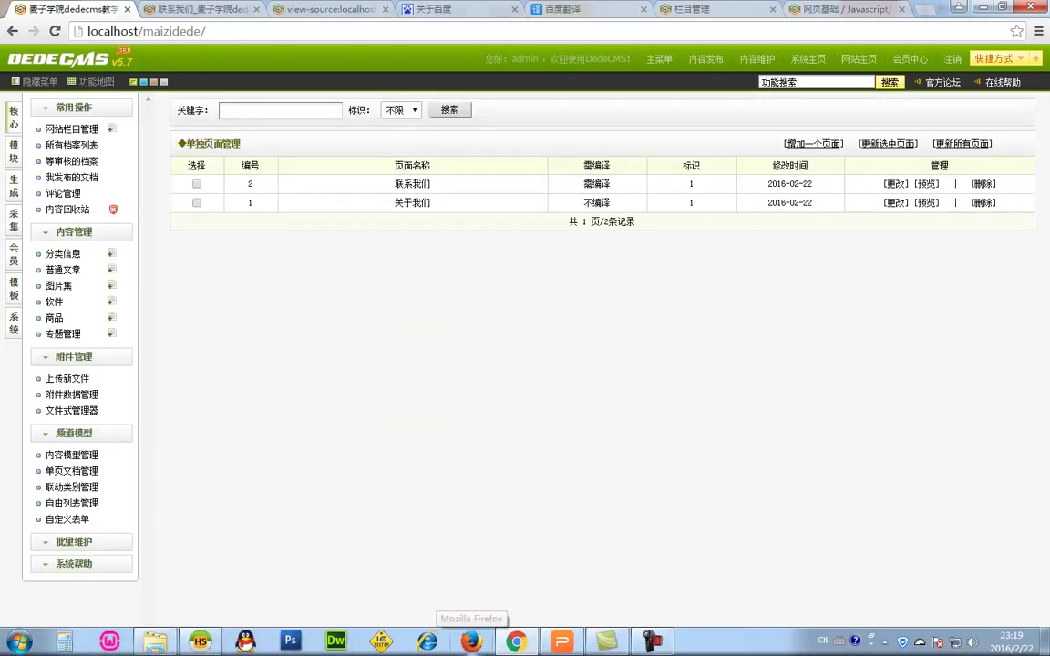
Step: Replace the keywords field tag in the 联系我们 source with the arclist example
click(894, 184)
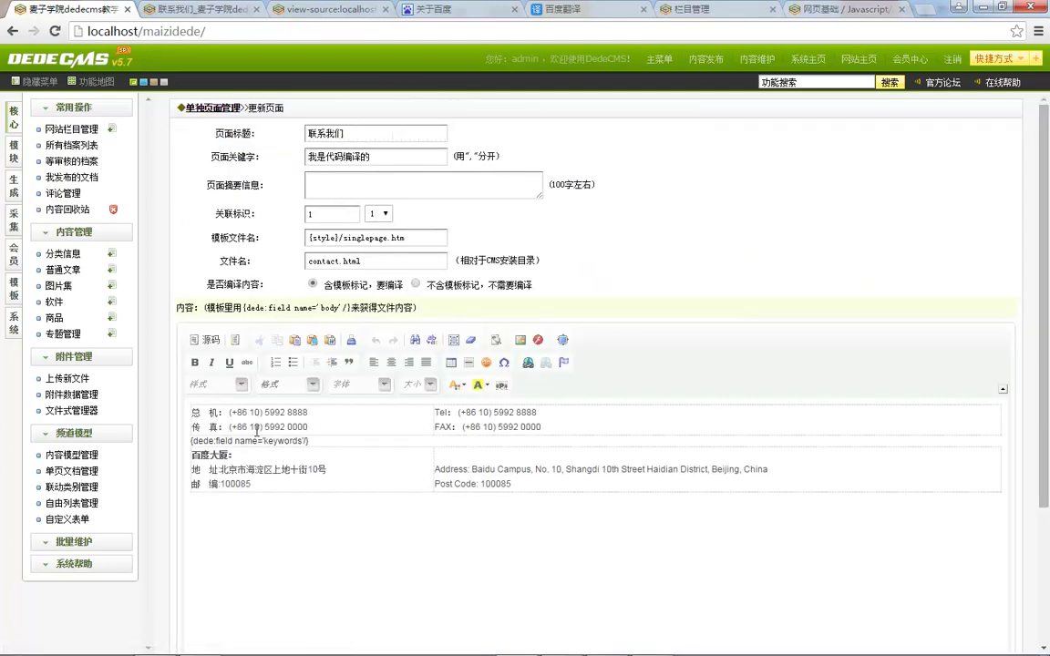
click(197, 341)
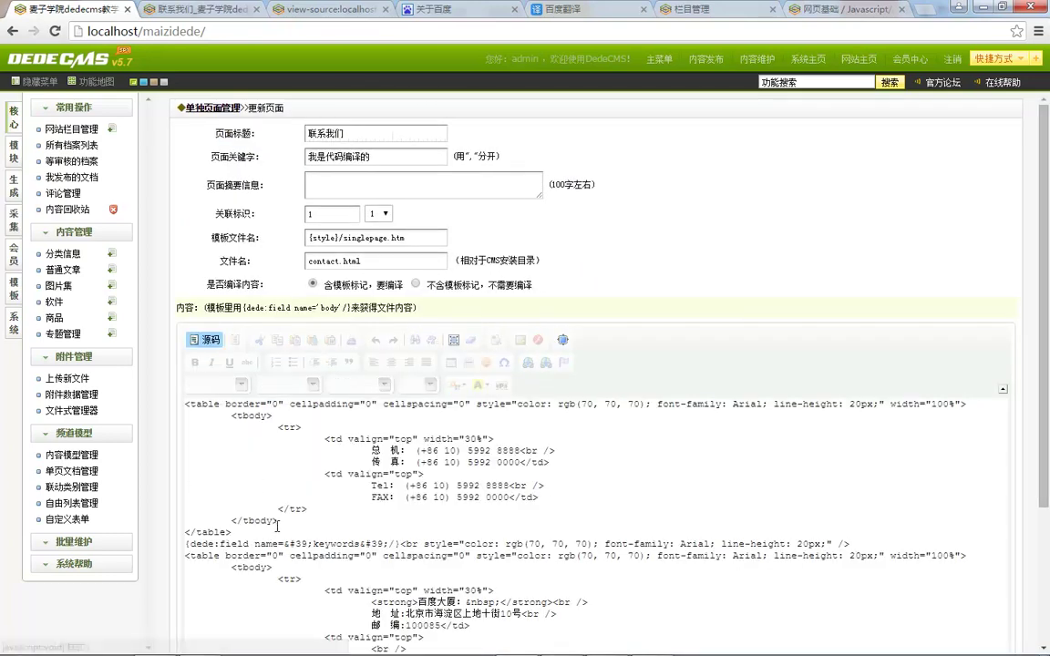
scroll(233, 435, down, 1)
drag(403, 471, 155, 472)
key(Return)
key(Return)
key(Return)
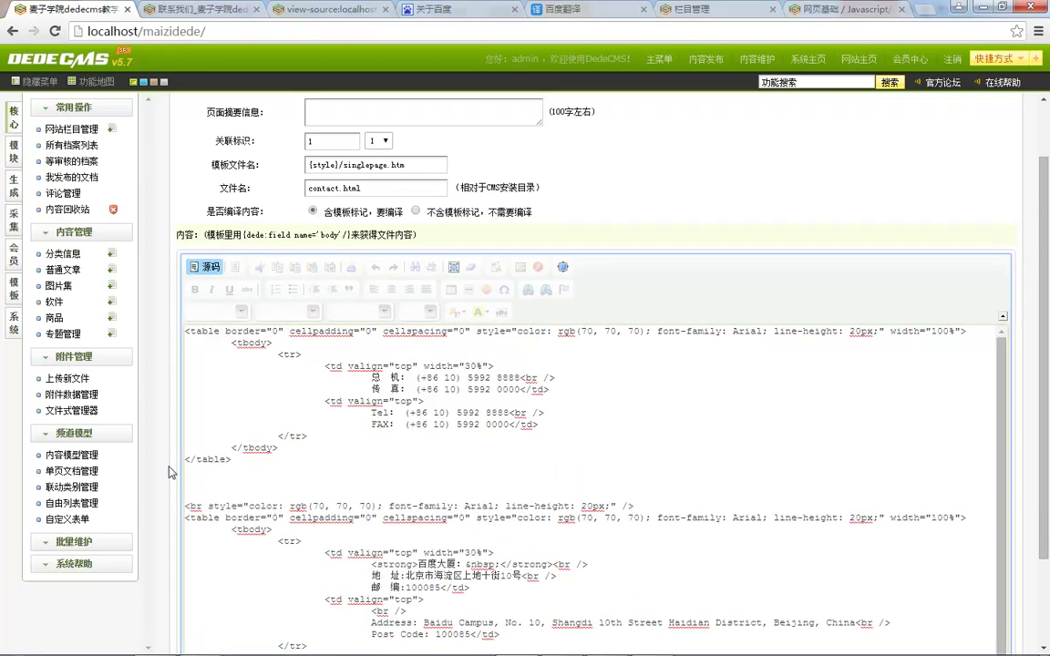
key(ctrl+v)
scroll(235, 453, down, 3)
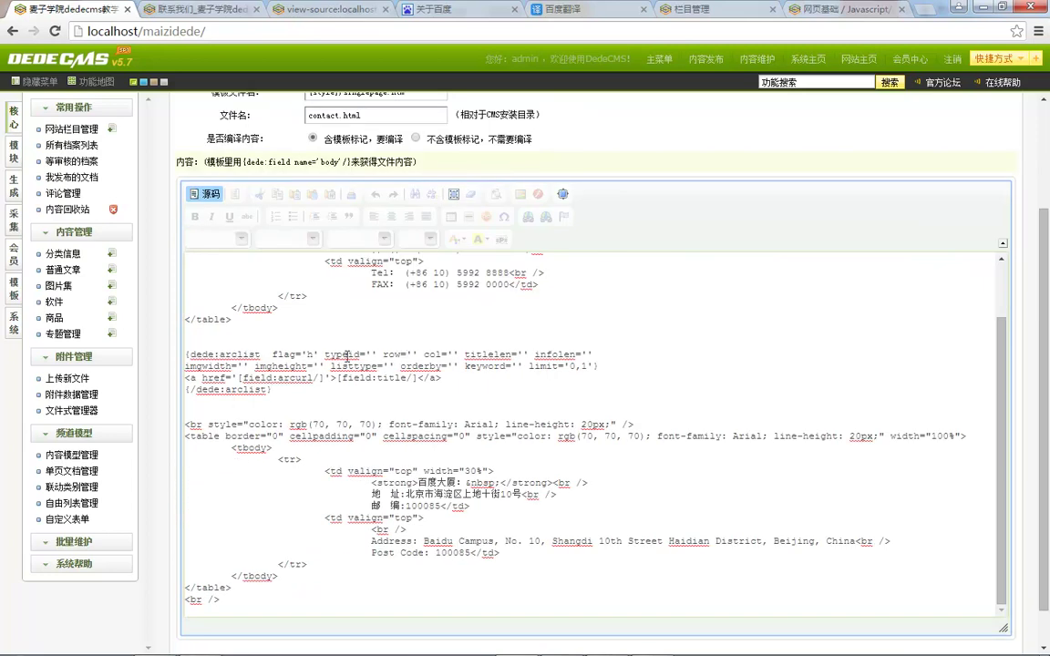
Step: Strip typeid and extra attributes, set row='5', and save the page
drag(325, 353, 375, 352)
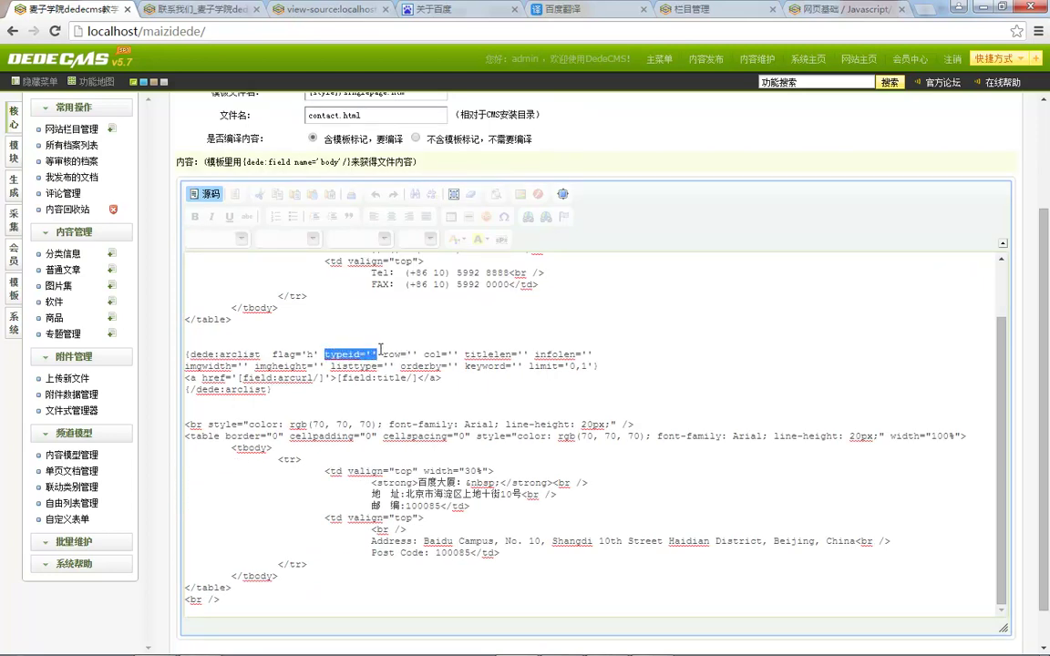
key(BackSpace)
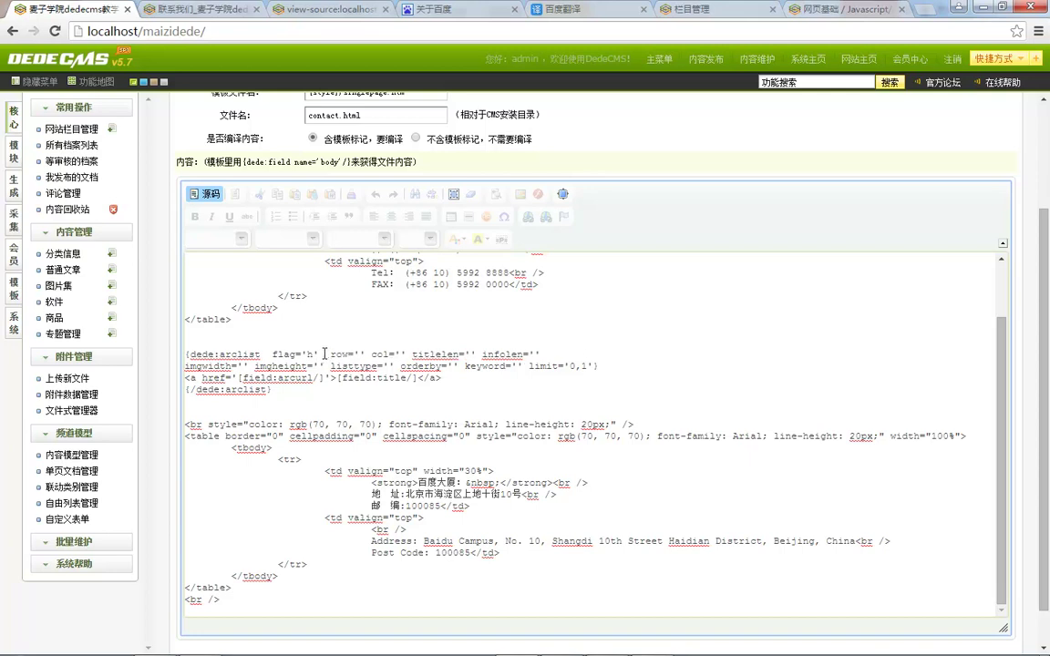
key(BackSpace)
text(5)
drag(397, 353, 592, 362)
key(BackSpace)
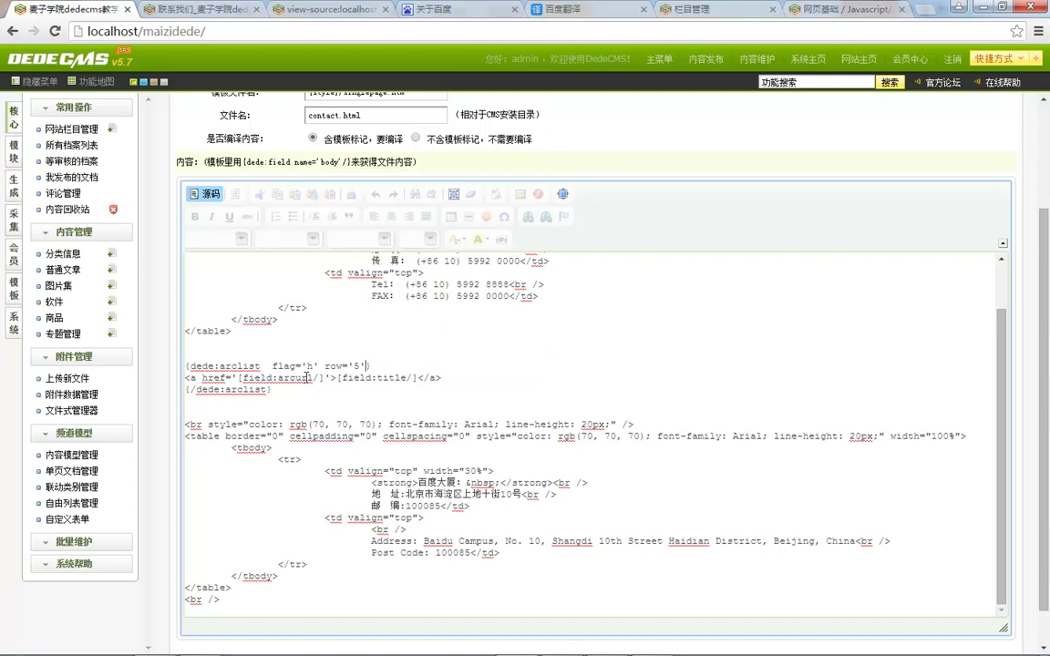
scroll(170, 381, down, 1)
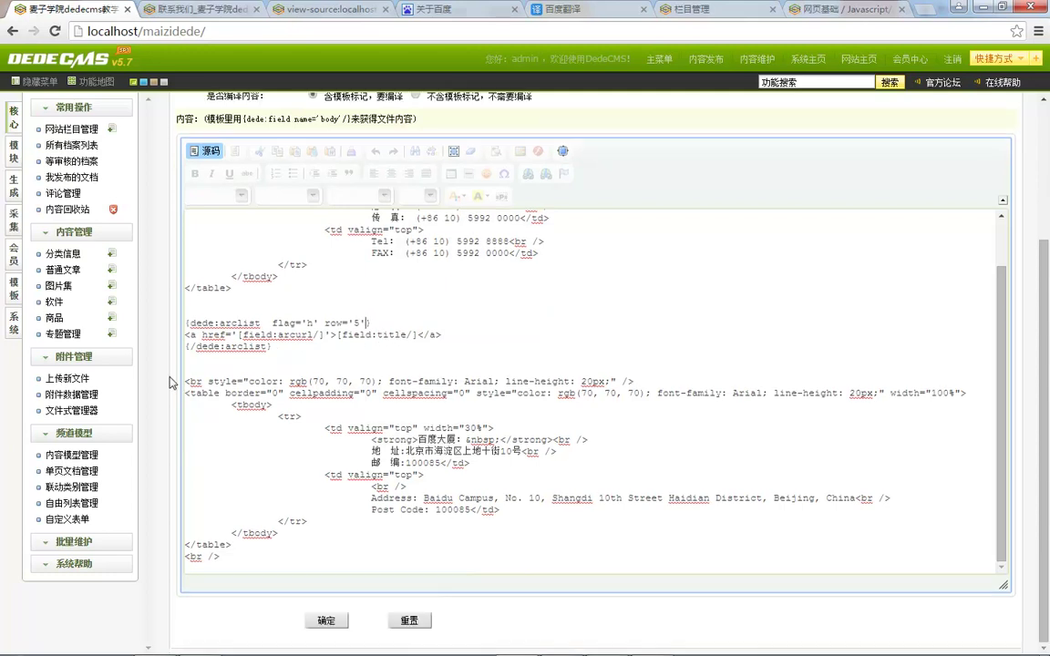
click(328, 619)
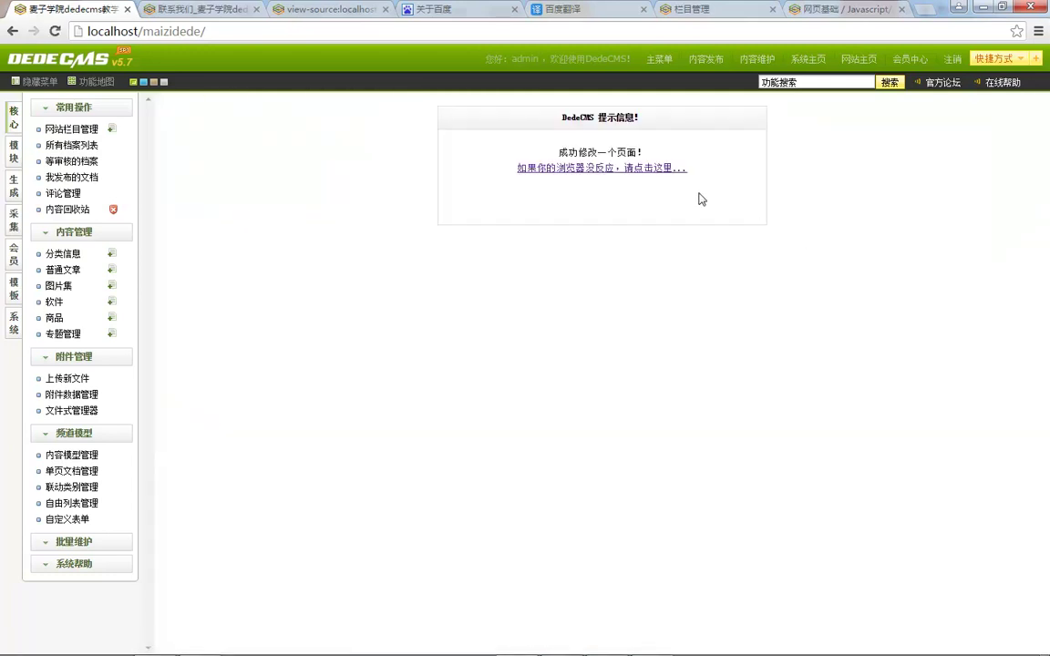
Step: Regenerate all single pages and refresh contact.html to see headline article titles
click(623, 168)
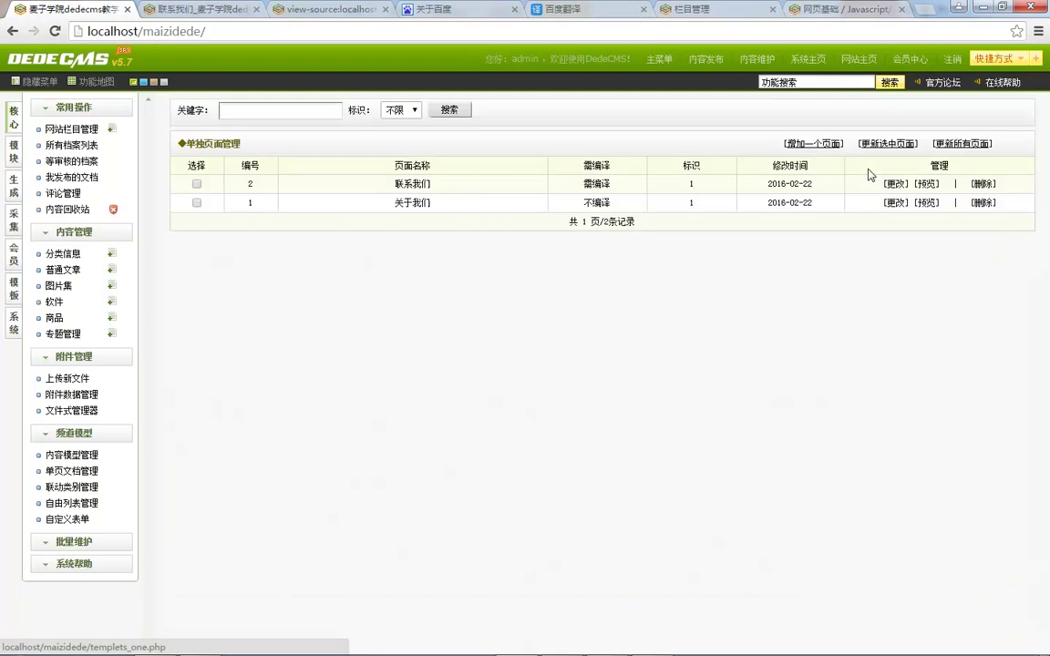
click(965, 150)
click(606, 169)
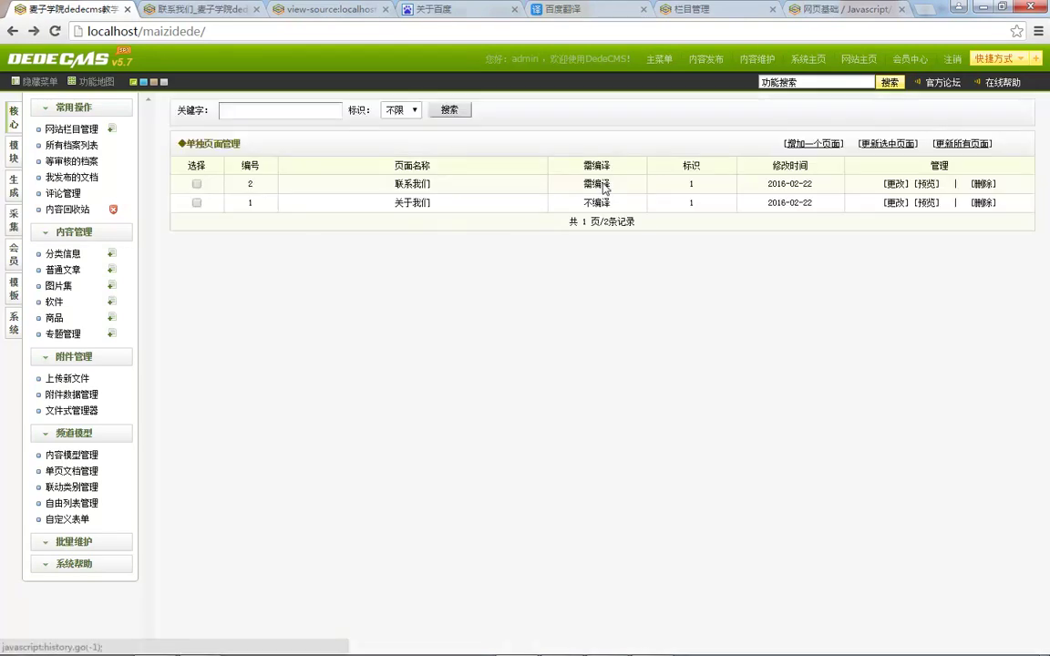
key(ctrl+Tab)
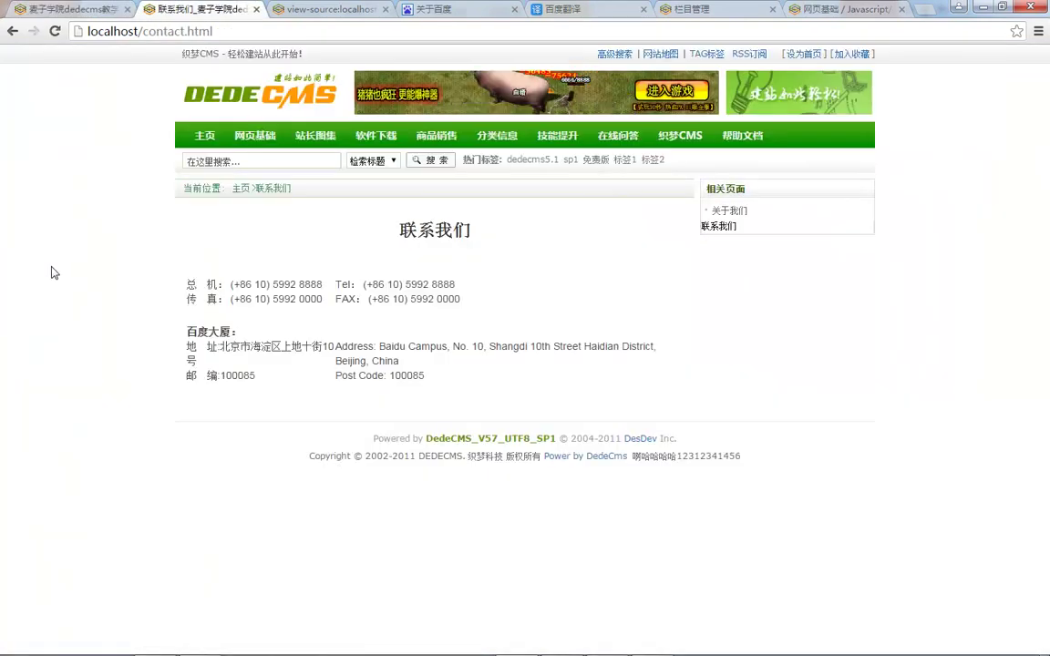
key(F5)
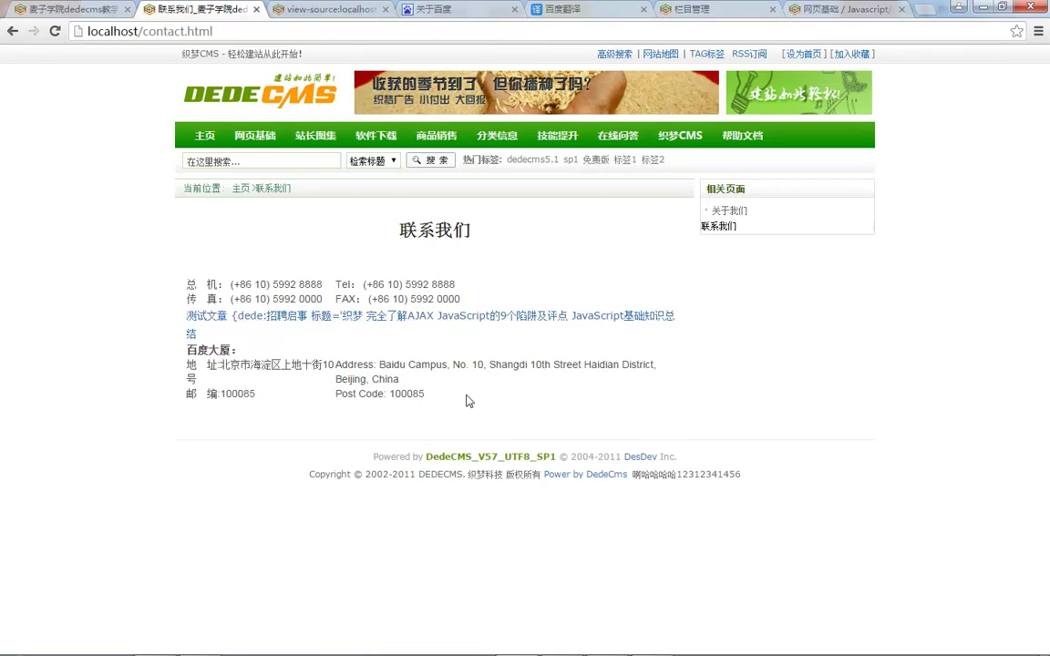
click(59, 8)
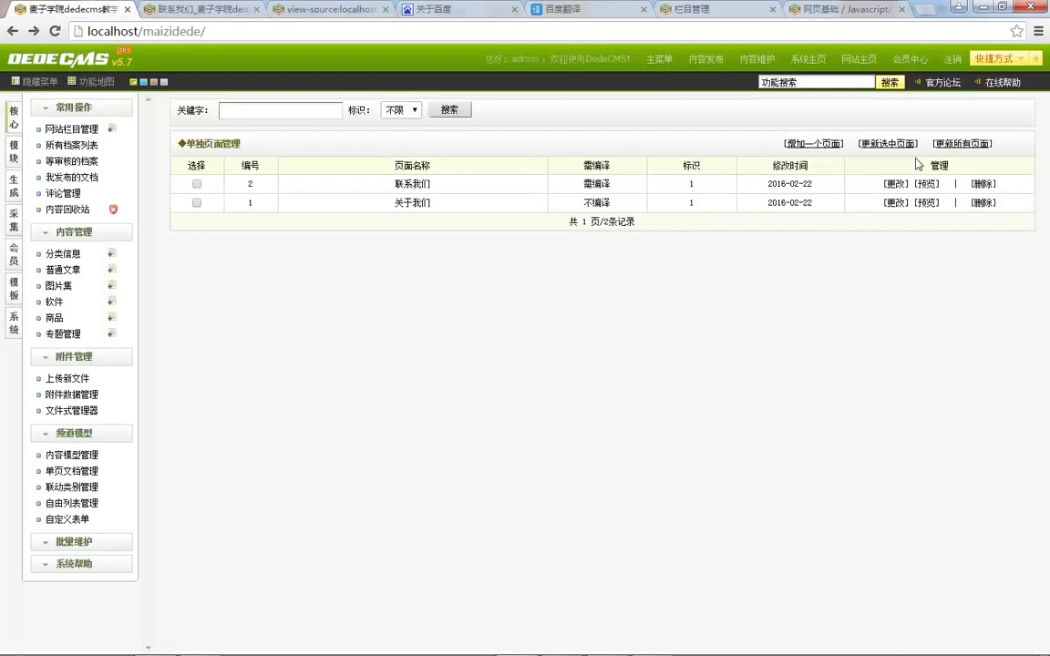
Step: Re-save the 联系我们 page and regenerate all single pages
click(896, 183)
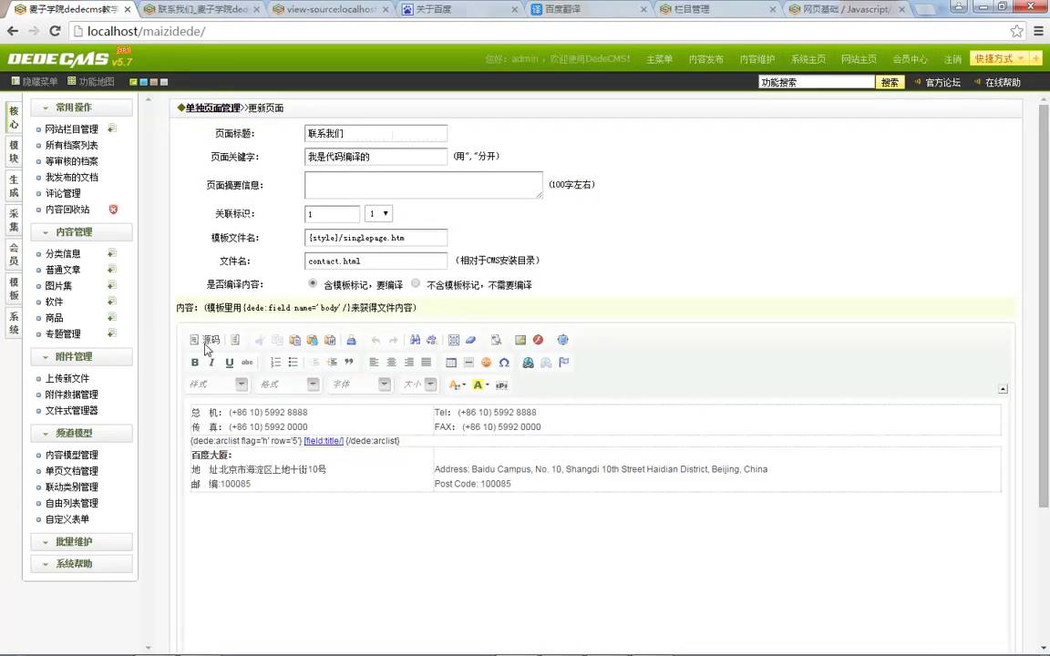
click(206, 340)
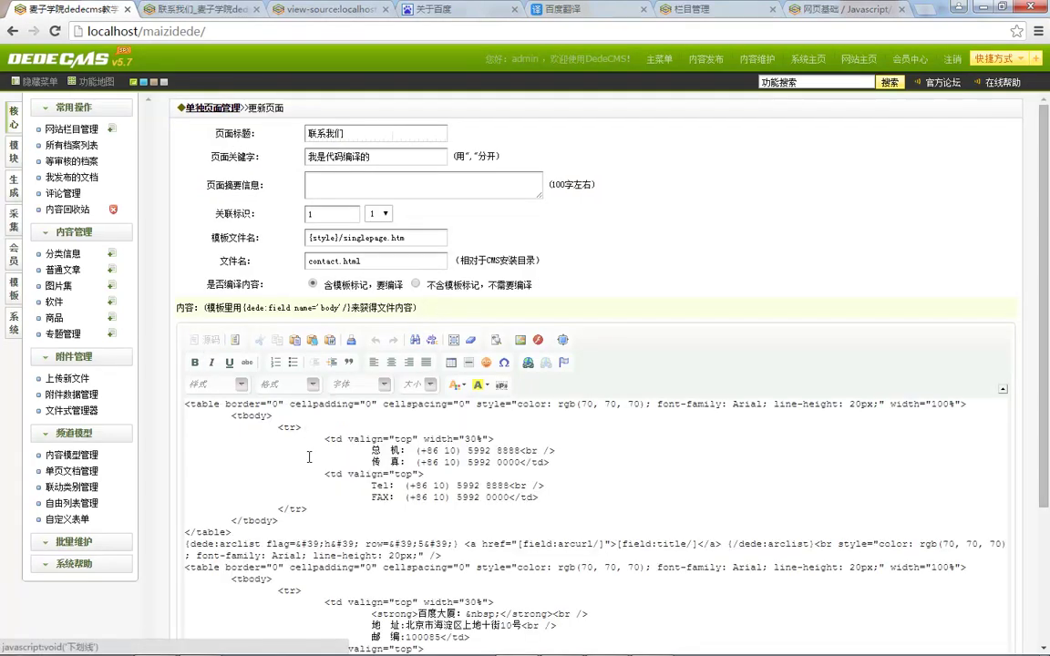
click(206, 340)
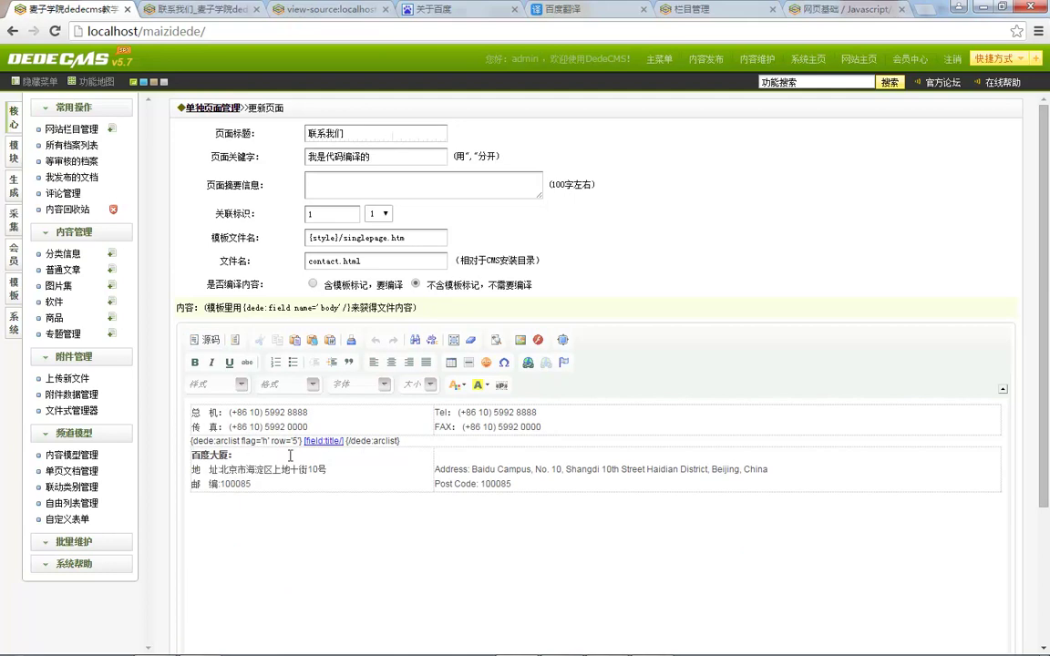
scroll(348, 449, down, 3)
click(327, 620)
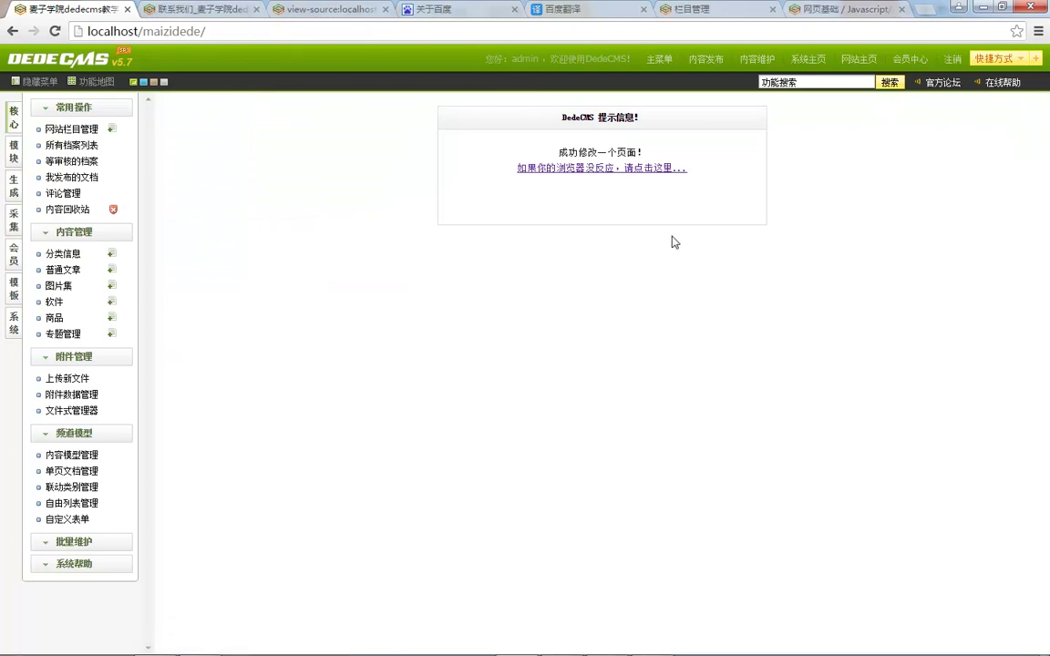
click(866, 137)
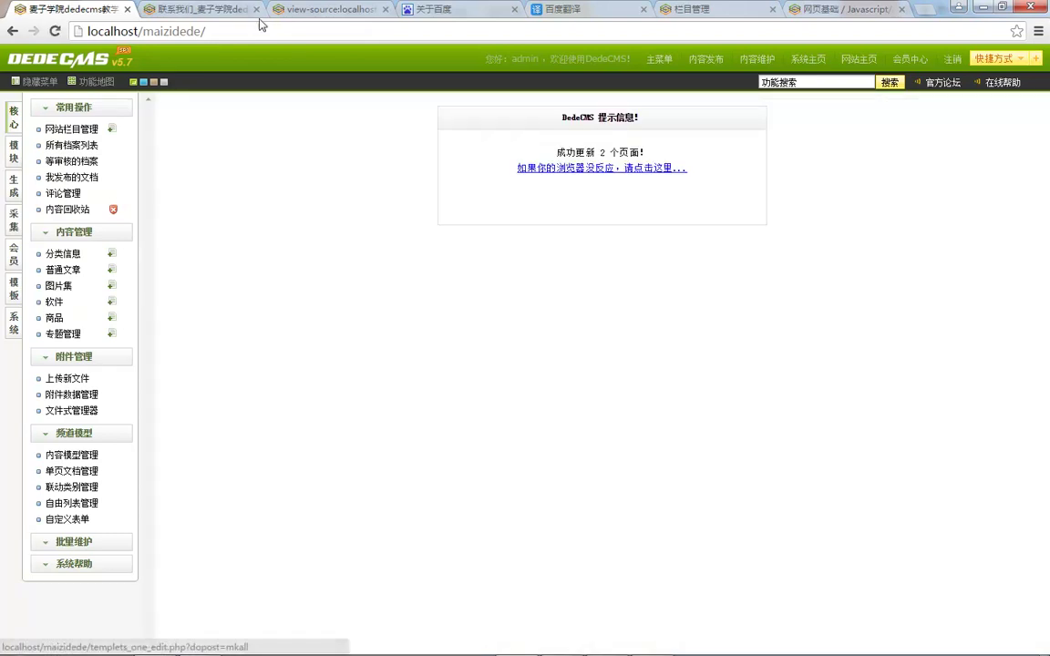
Step: Refresh contact.html, where the arclist tag now shows as raw uncompiled text
click(201, 13)
key(F5)
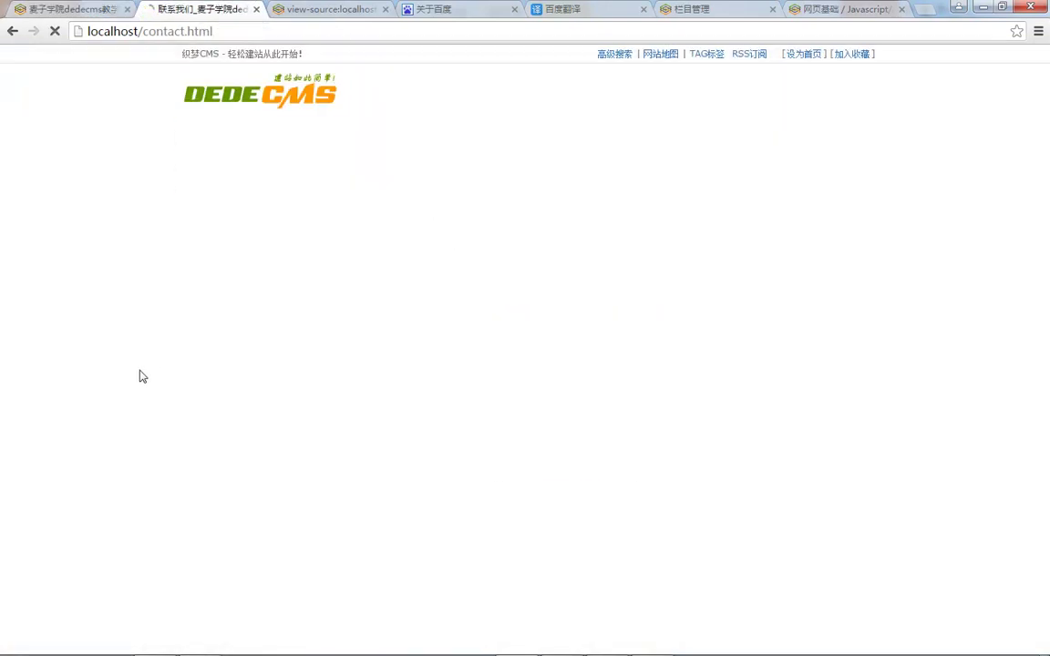
drag(187, 315, 492, 317)
click(492, 316)
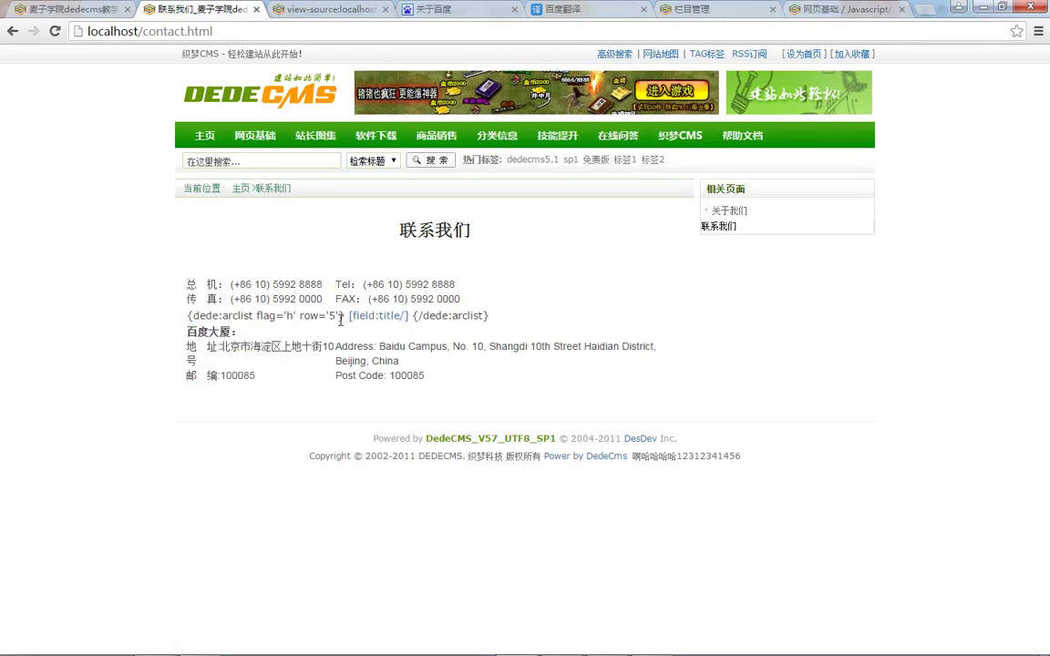
click(67, 7)
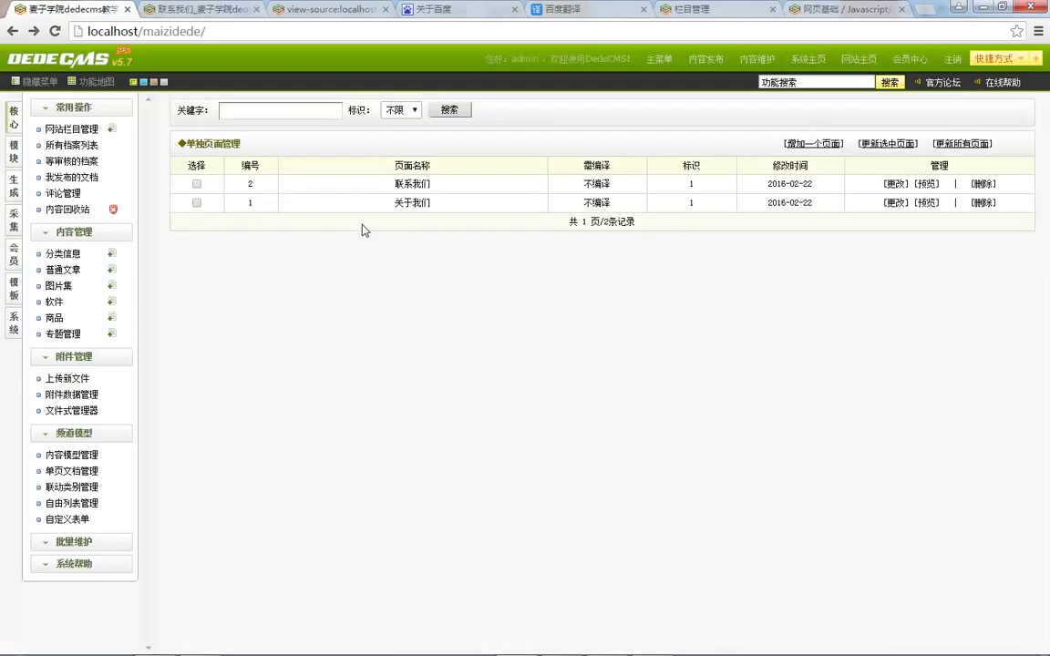
Step: Compare the 联系我们 compile option 不含模板标记，不需要编译 and related tag with live contact.html
click(893, 183)
drag(321, 284, 360, 279)
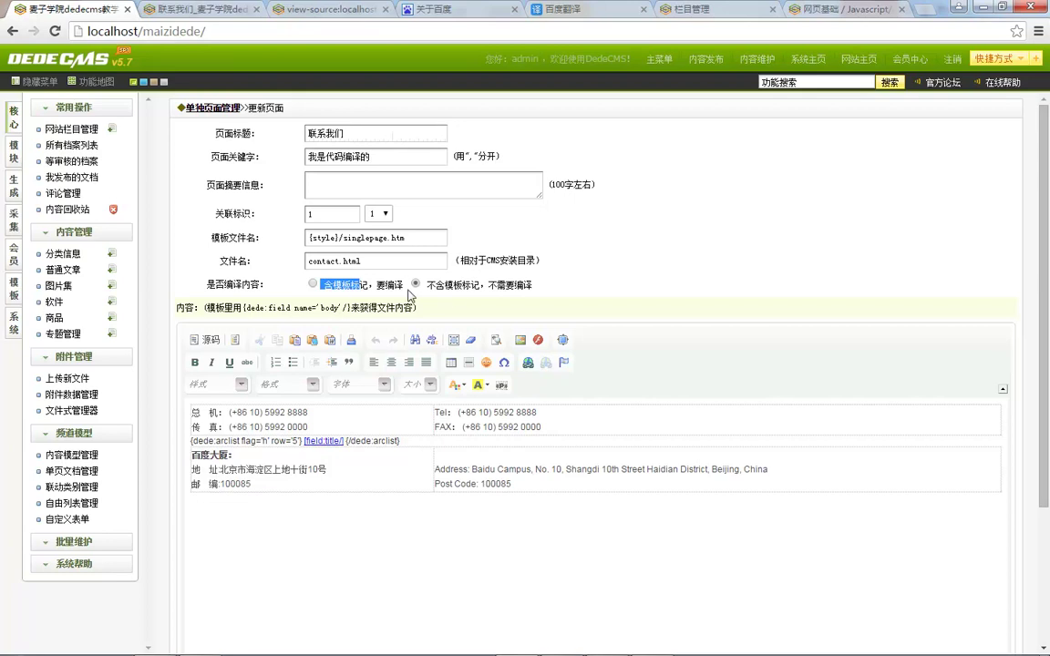
drag(217, 215, 250, 206)
click(244, 213)
click(222, 9)
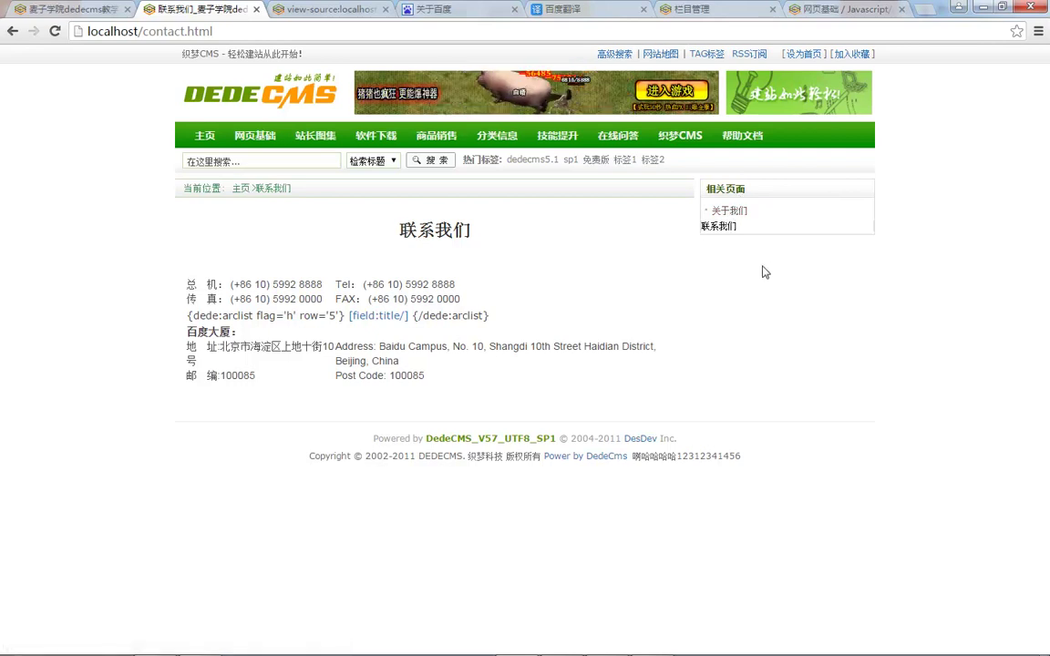
click(73, 9)
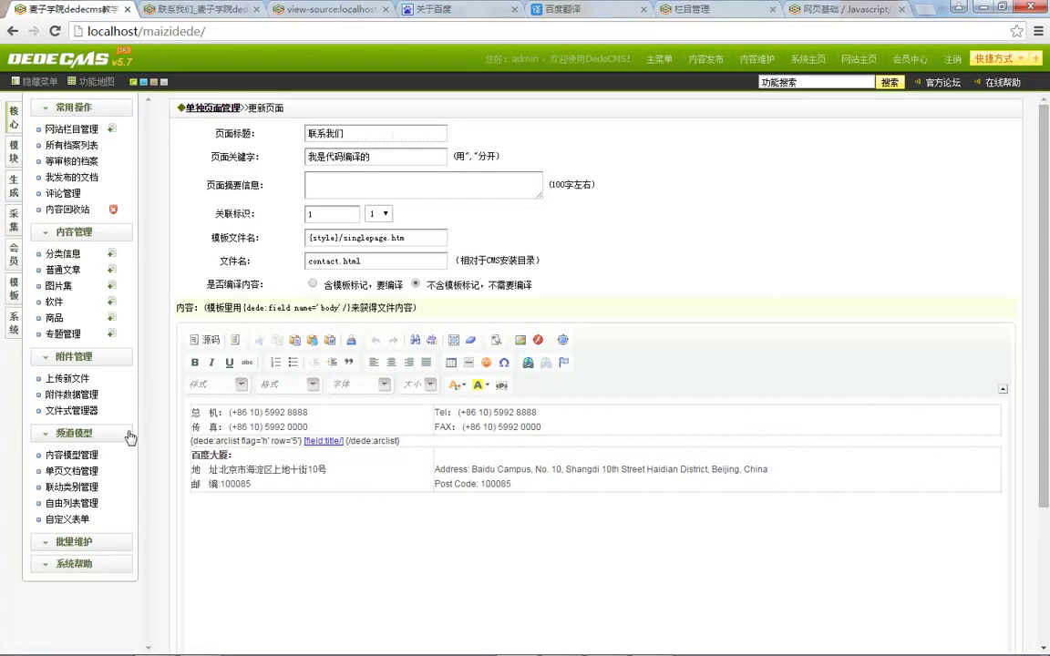
click(71, 471)
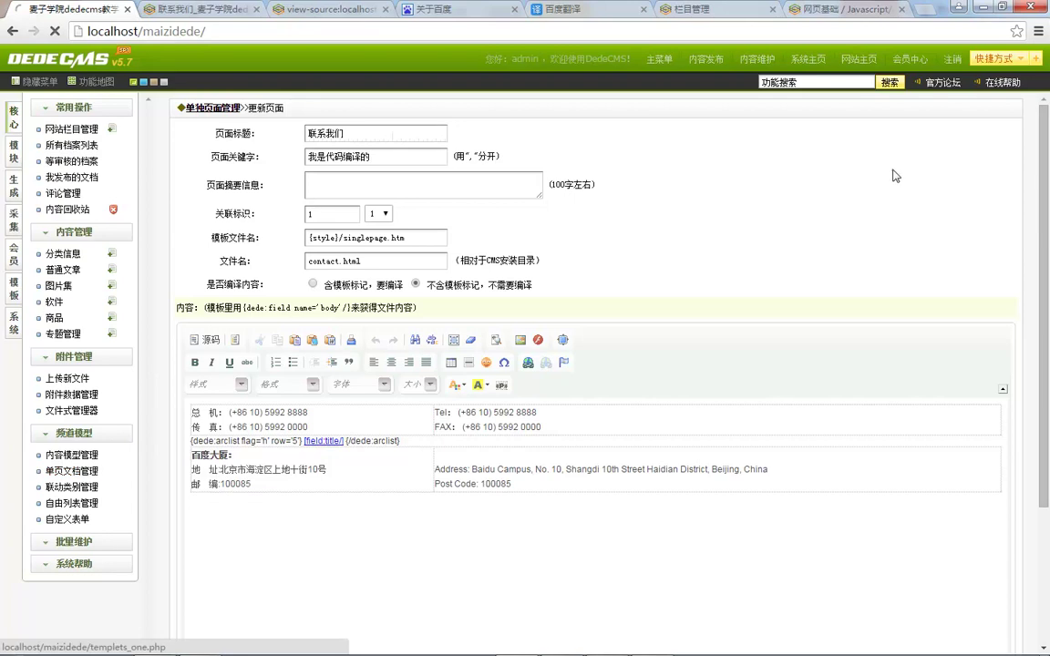
Step: Start a new single page and enter the title 加盟协议
click(818, 144)
click(401, 155)
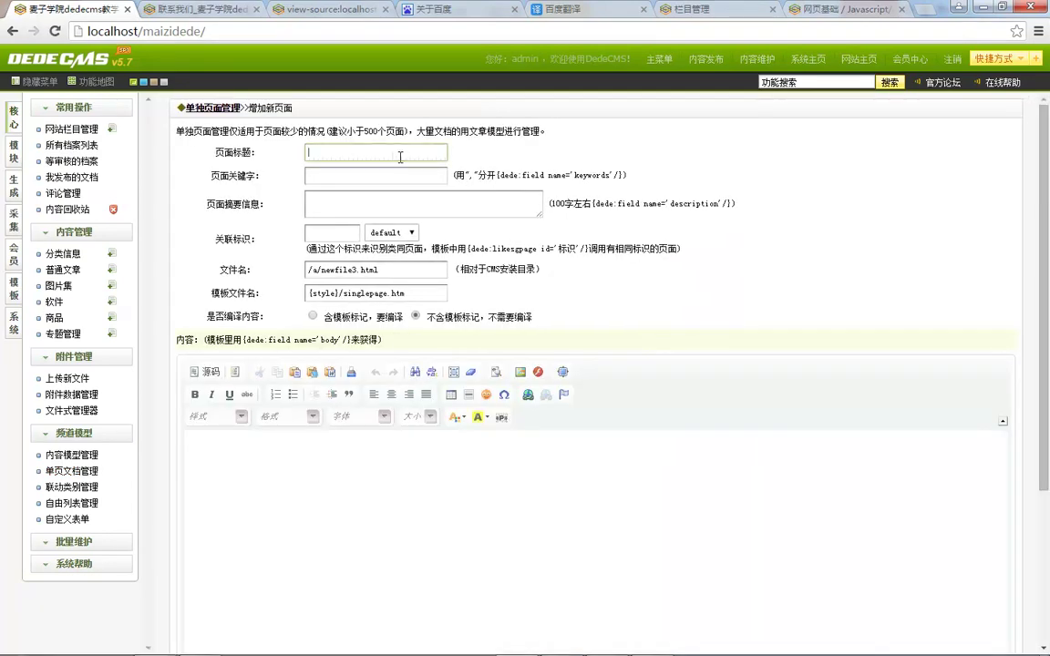
key(ctrl+shift)
text(jiamen)
key(Escape)
text(jiam)
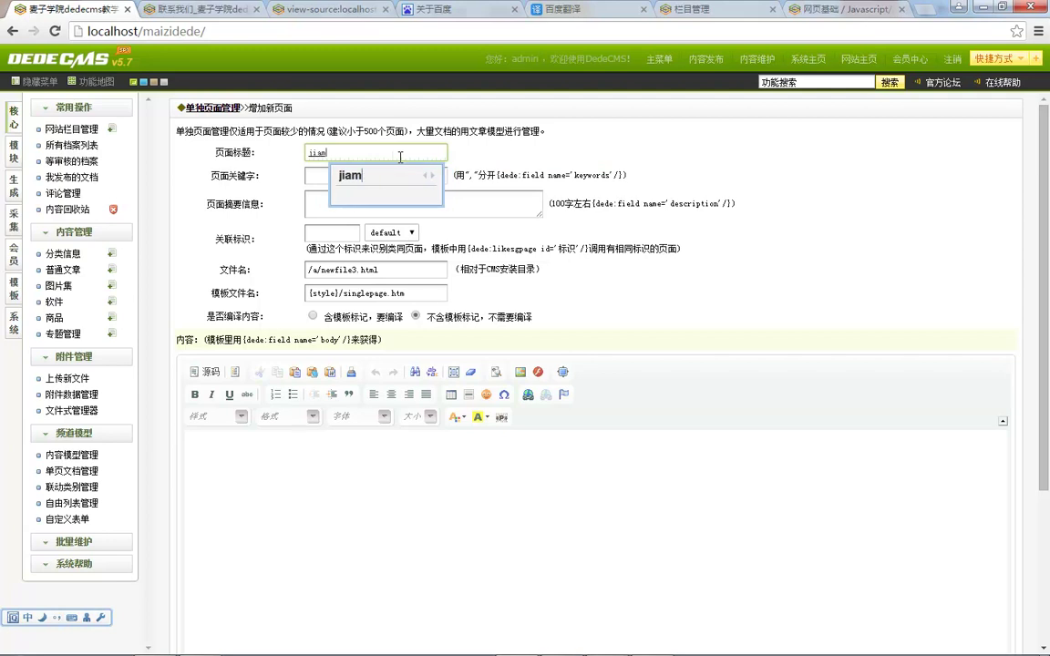
text(eng)
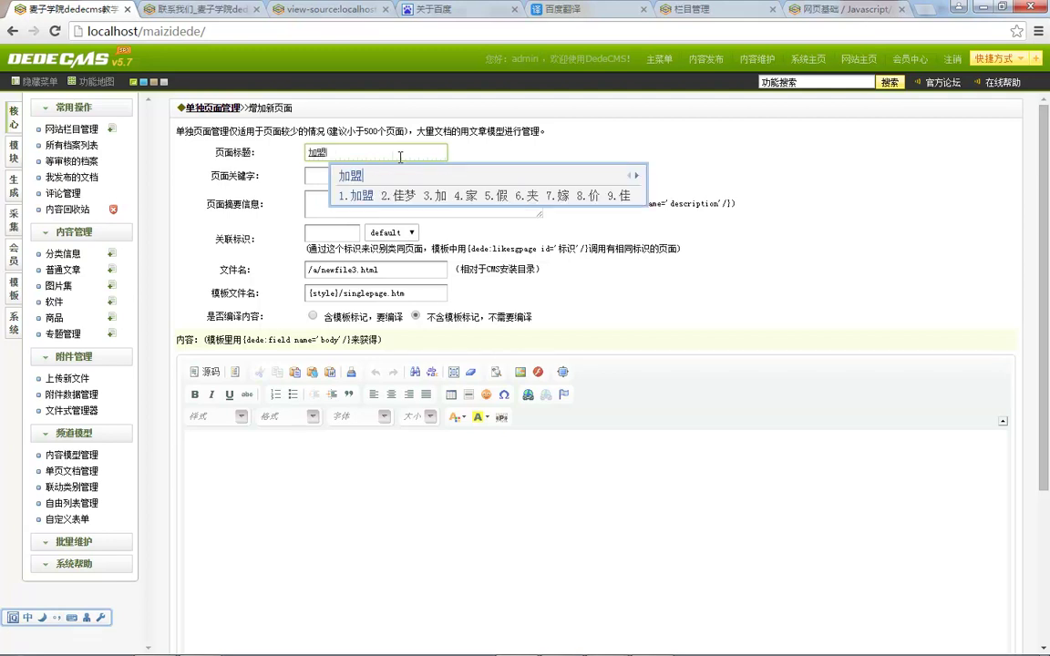
key(space)
text(xieyi)
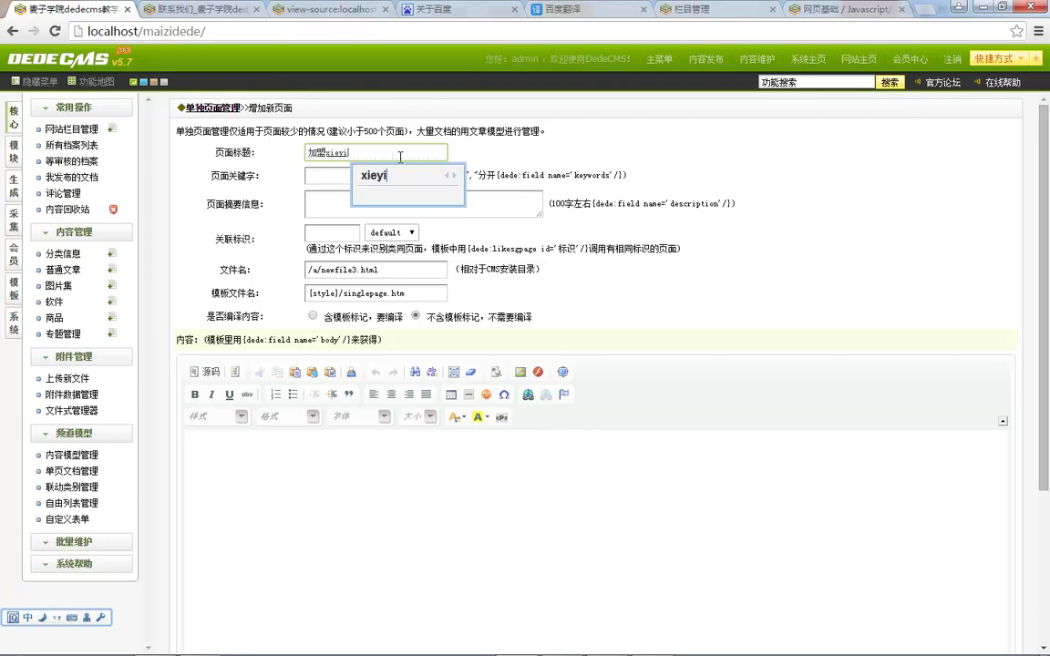
key(space)
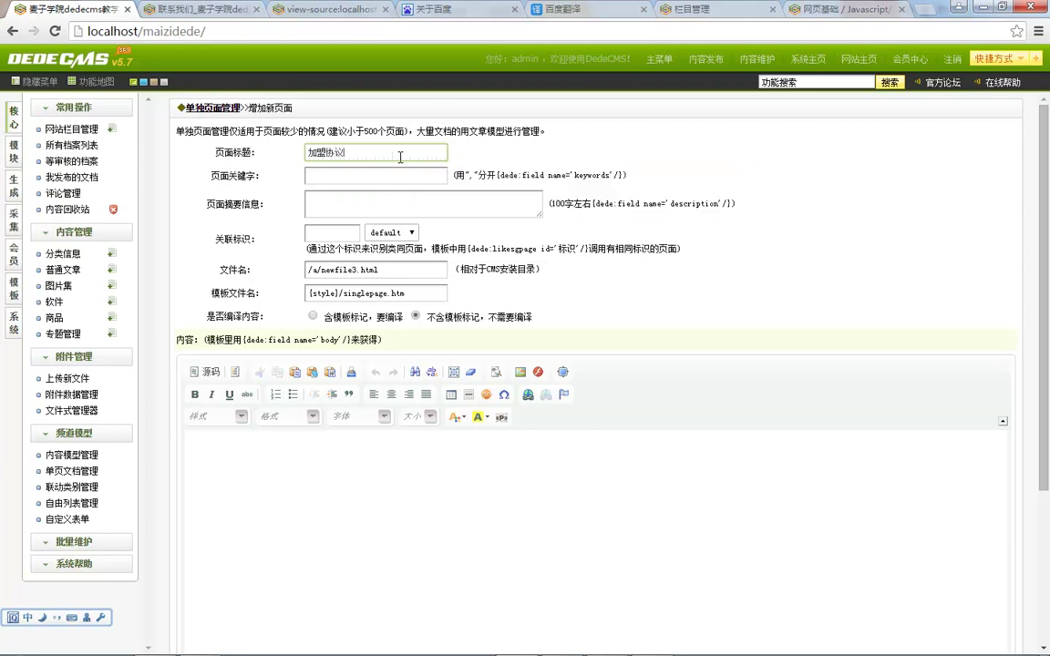
click(352, 176)
Step: Set the related tag to 2 and rename the file to /jiameng.html
click(328, 236)
text(2)
double_click(335, 269)
key(BackSpace)
key(BackSpace)
key(BackSpace)
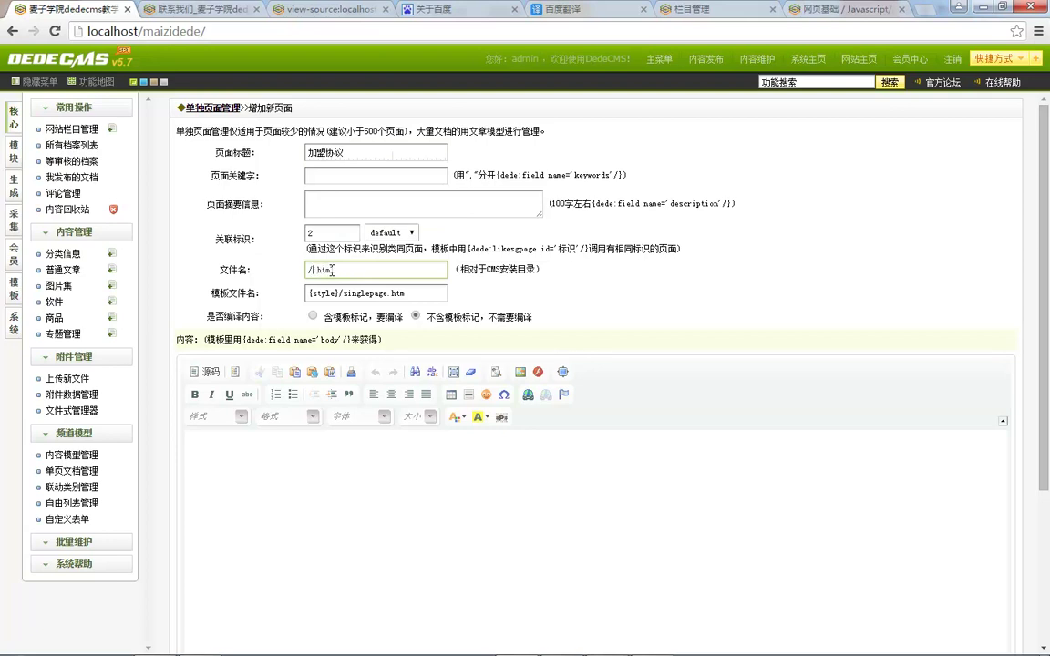
text(jiameng)
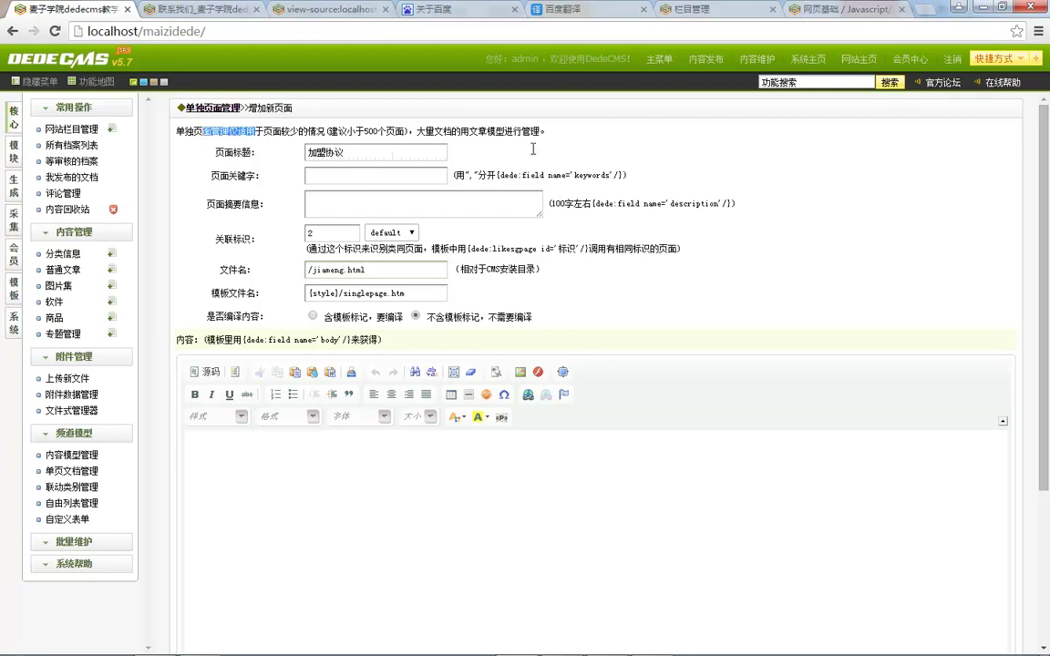
Step: Fill the body with copied sample description text and save the page
drag(203, 131, 531, 131)
key(ctrl+c)
click(347, 597)
key(ctrl+v)
key(ctrl+v)
key(ctrl+v)
key(ctrl+v)
key(ctrl+v)
key(ctrl+v)
key(ctrl+v)
key(ctrl+v)
key(ctrl+v)
key(ctrl+v)
key(ctrl+v)
key(ctrl+v)
key(ctrl+v)
key(ctrl+v)
key(ctrl+v)
key(ctrl+v)
key(ctrl+v)
key(ctrl+v)
key(ctrl+v)
key(ctrl+v)
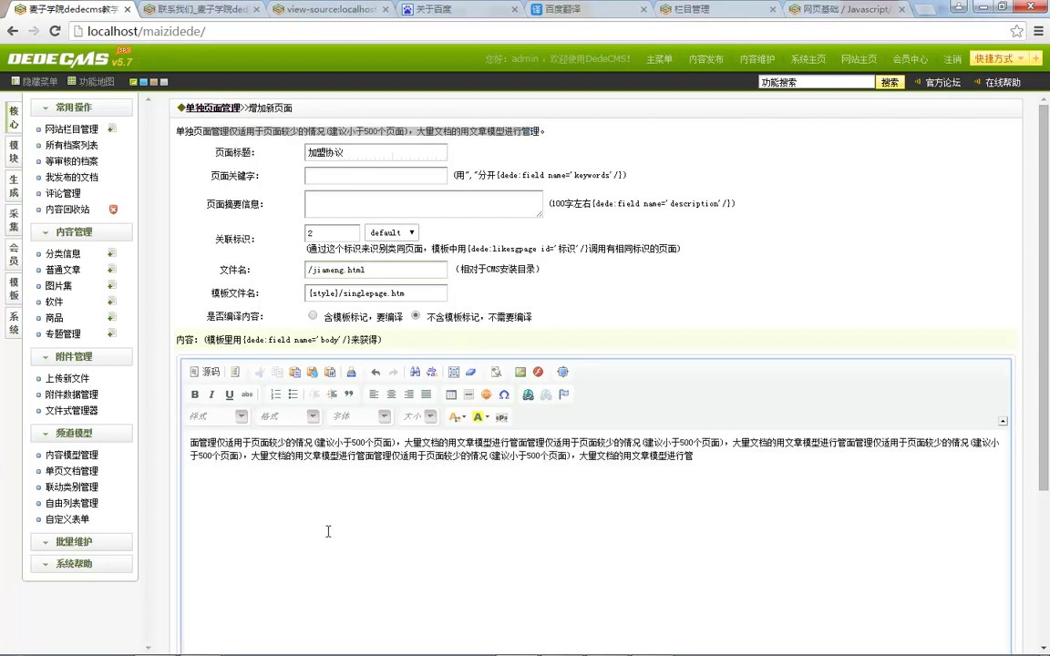
scroll(278, 519, down, 2)
click(328, 620)
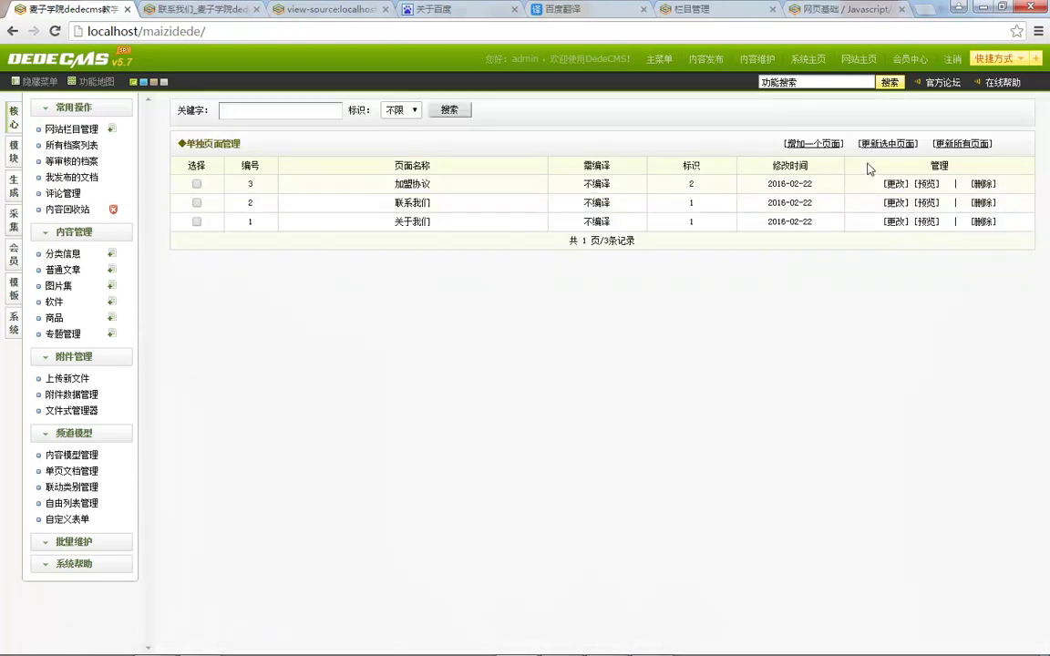
Step: Regenerate all single pages, view localhost/jiameng.html on the site, then return to admin
click(966, 144)
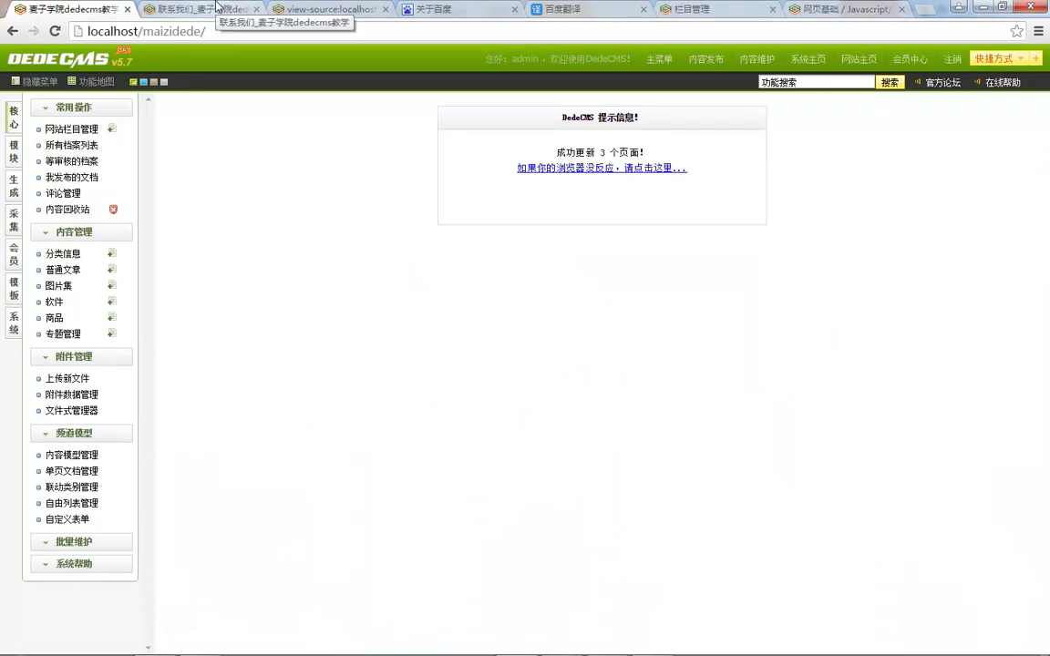
click(217, 7)
key(F5)
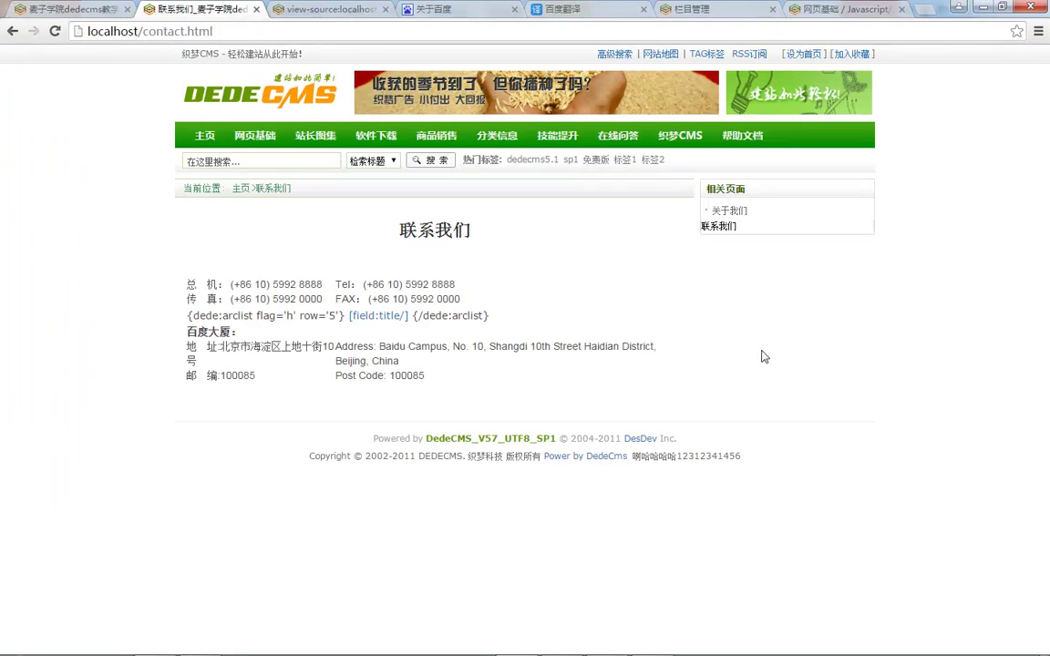
double_click(163, 32)
text(jiameng)
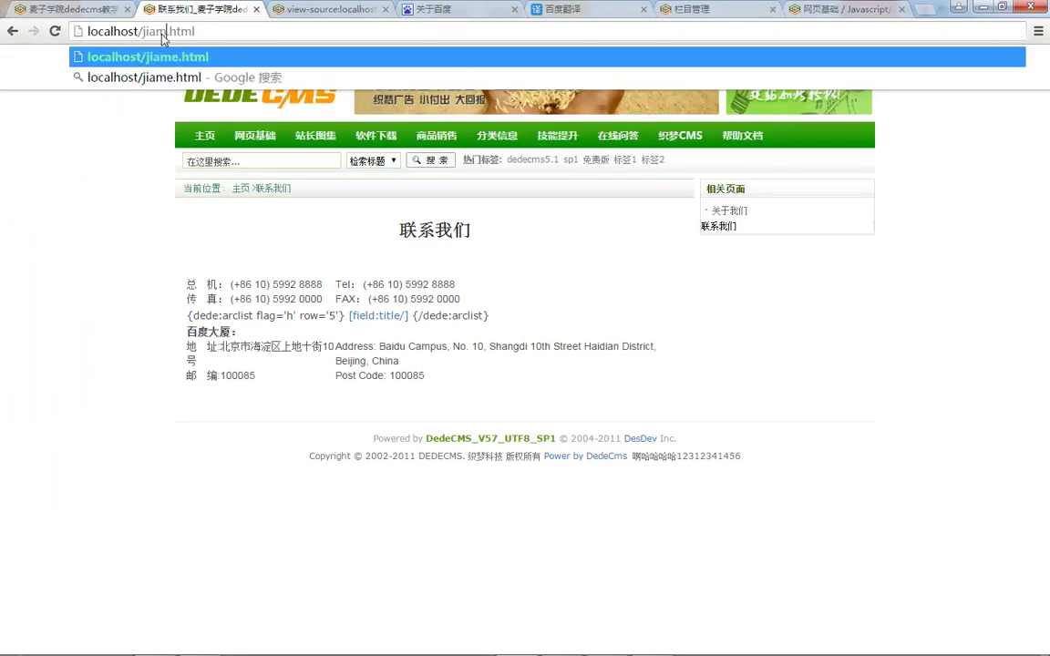
key(Return)
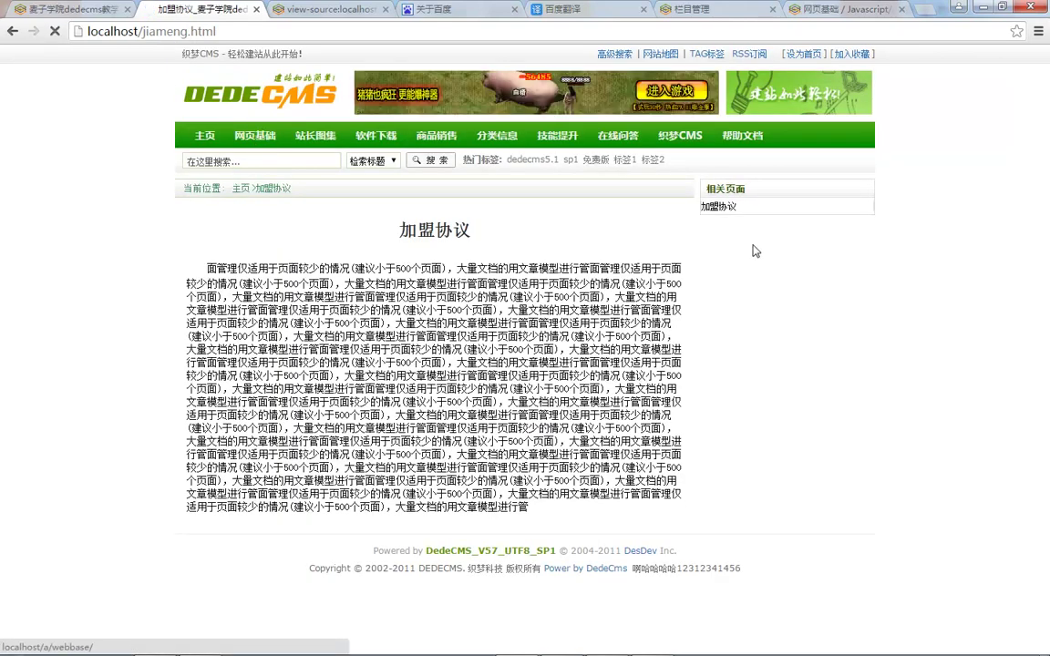
key(ctrl+1)
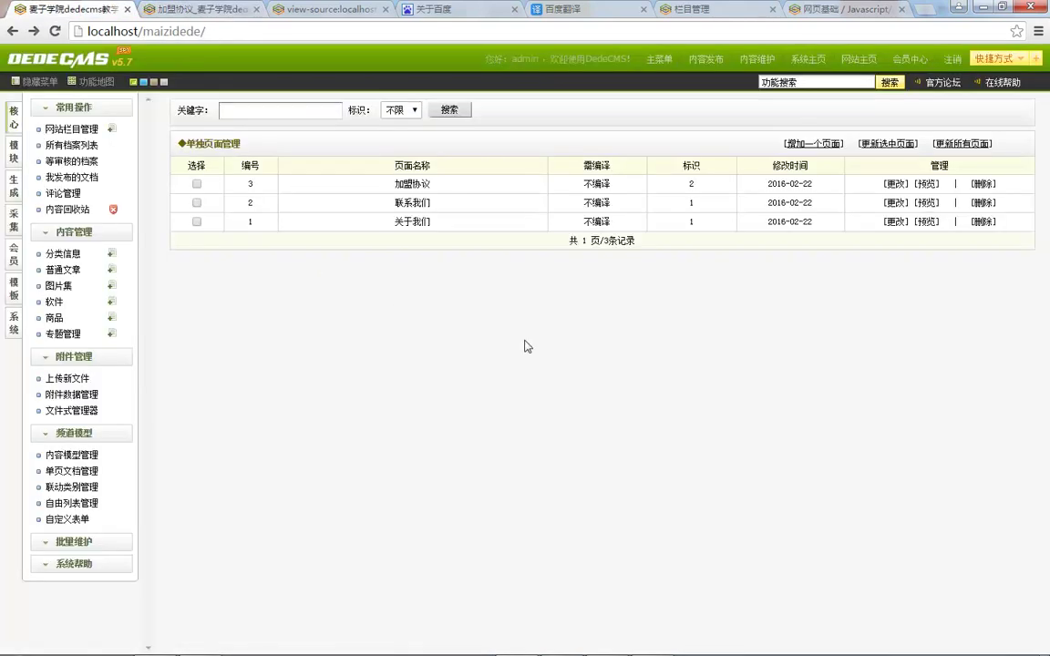
Step: Start another single page titled 加盟条件 and paste sample filler text into its body
click(814, 143)
click(339, 154)
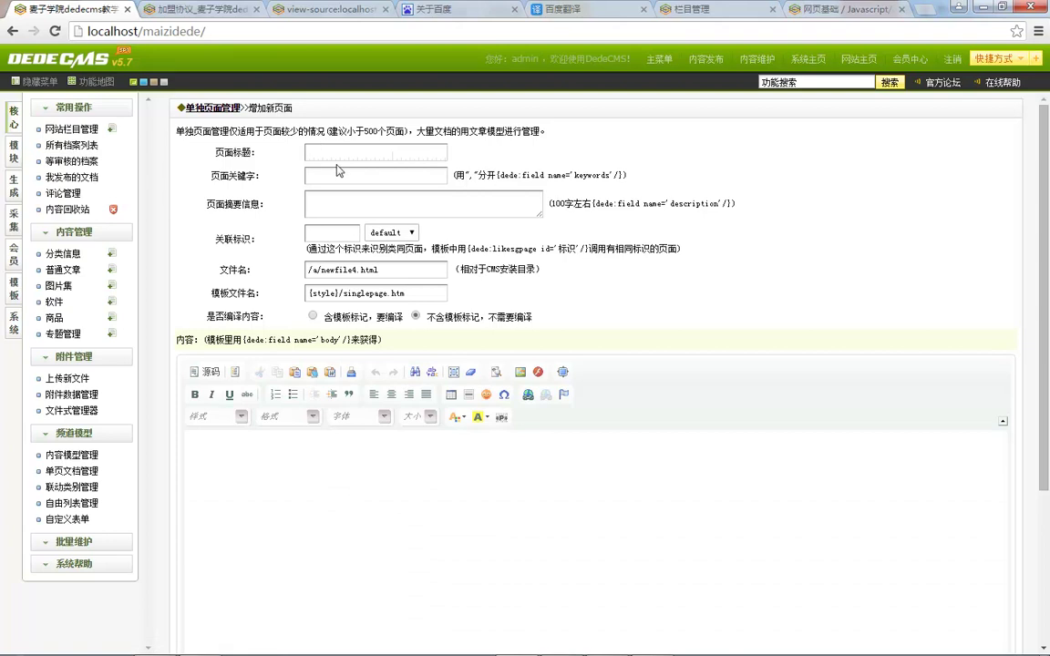
text(jiamen)
key(BackSpace)
key(BackSpace)
key(BackSpace)
text(meng)
key(space)
text(tiaojian)
key(space)
drag(238, 131, 513, 132)
click(474, 580)
key(ctrl+v)
key(ctrl+v)
key(ctrl+v)
key(ctrl+v)
key(ctrl+v)
key(ctrl+v)
key(ctrl+v)
key(ctrl+v)
key(ctrl+v)
key(ctrl+v)
key(ctrl+v)
key(ctrl+v)
key(ctrl+v)
key(ctrl+v)
key(ctrl+v)
key(ctrl+v)
key(ctrl+v)
key(ctrl+v)
key(ctrl+v)
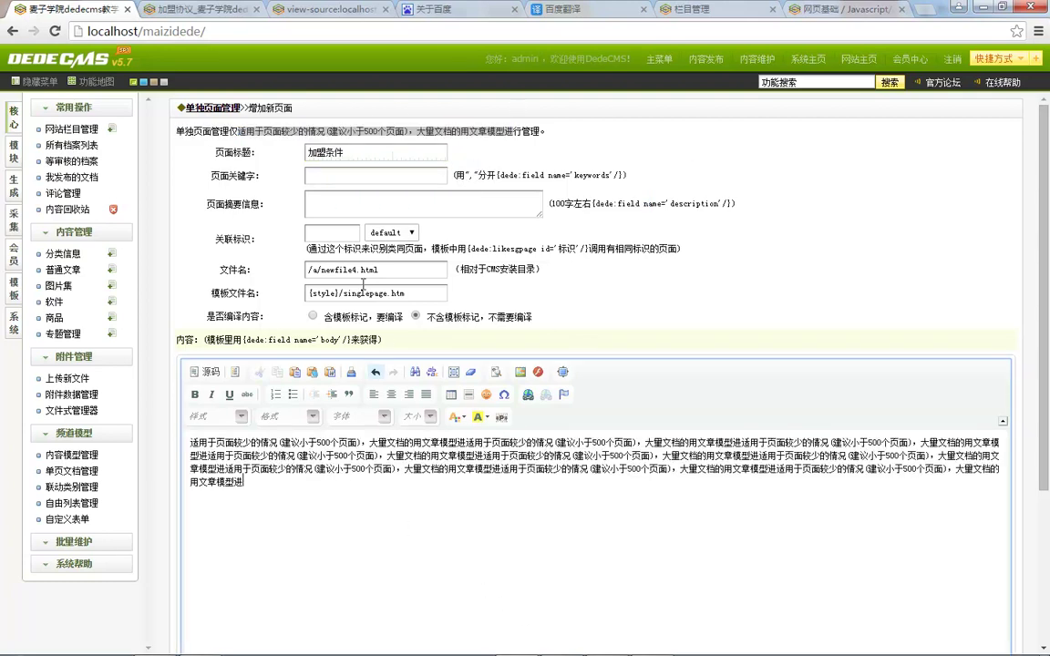
Step: Set related tag 2, file name /jiamengtiaojian.html, and save the page
click(319, 233)
text(2)
double_click(325, 271)
key(BackSpace)
key(BackSpace)
key(BackSpace)
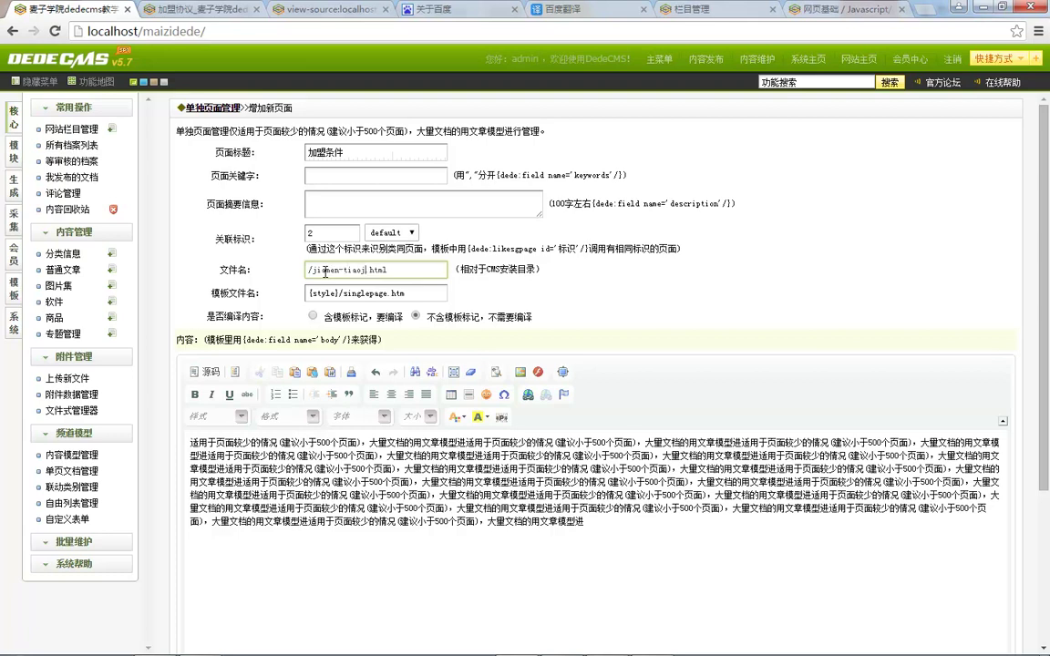
click(199, 7)
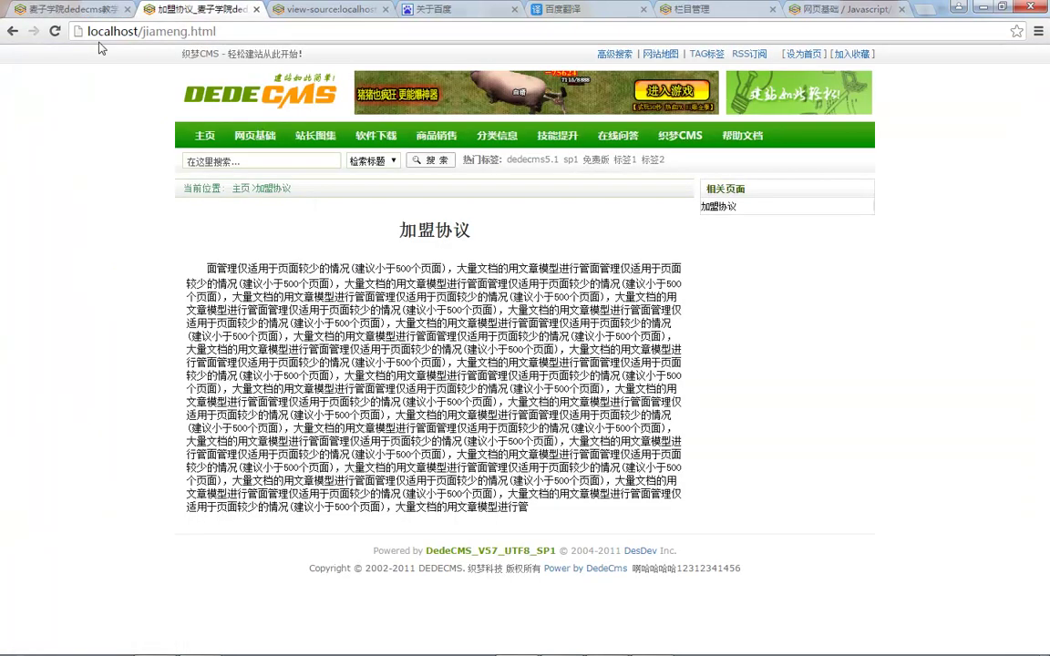
key(ctrl+shift+Tab)
click(342, 269)
text(g-tiaojian.html)
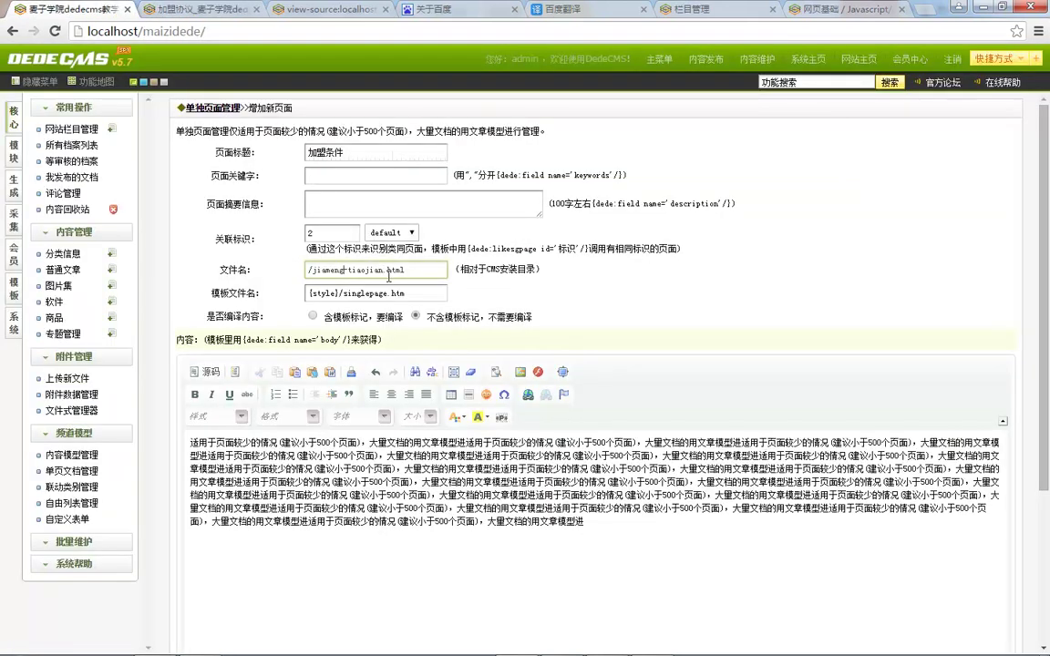
scroll(270, 480, down, 3)
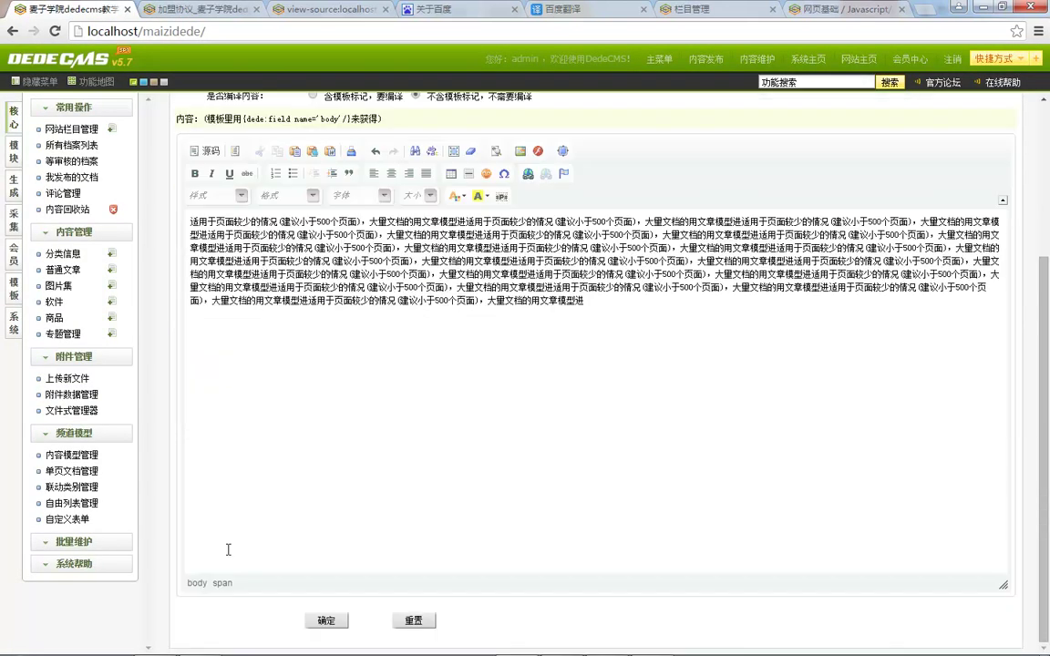
click(326, 621)
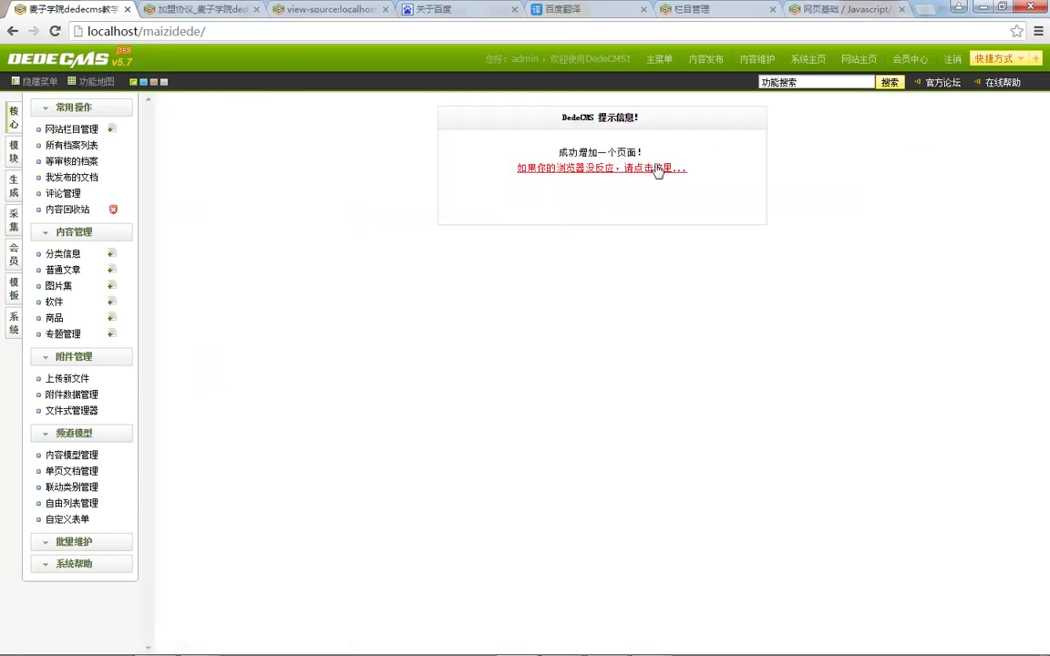
Step: Regenerate all four pages and check the 加盟条件 and 加盟协议 related-page links on jiameng.html
click(958, 148)
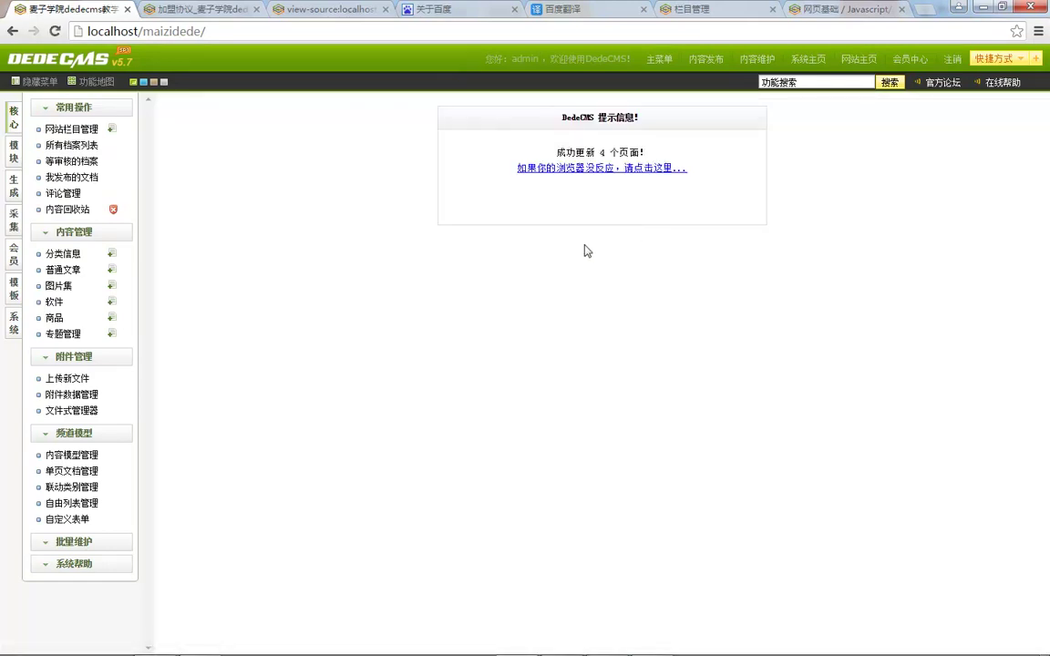
click(202, 13)
key(F5)
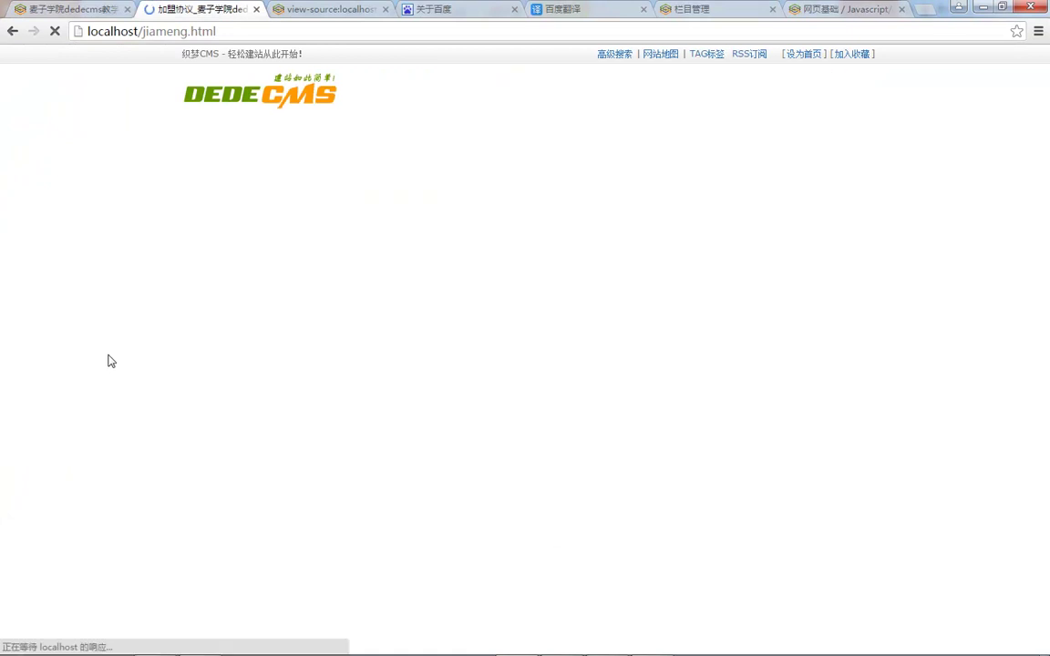
click(729, 223)
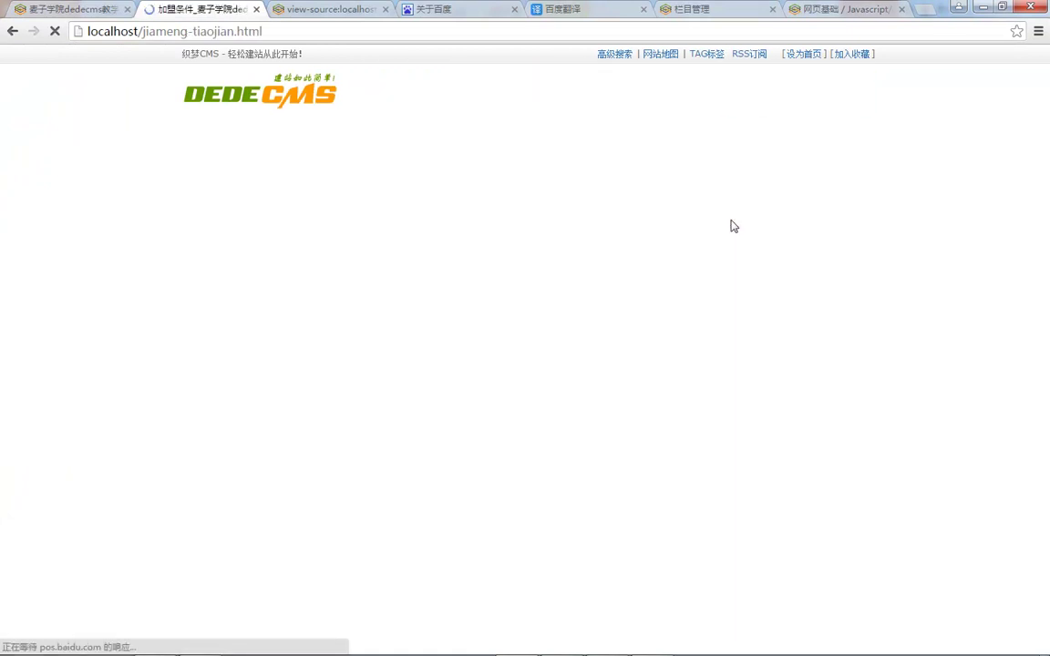
click(729, 211)
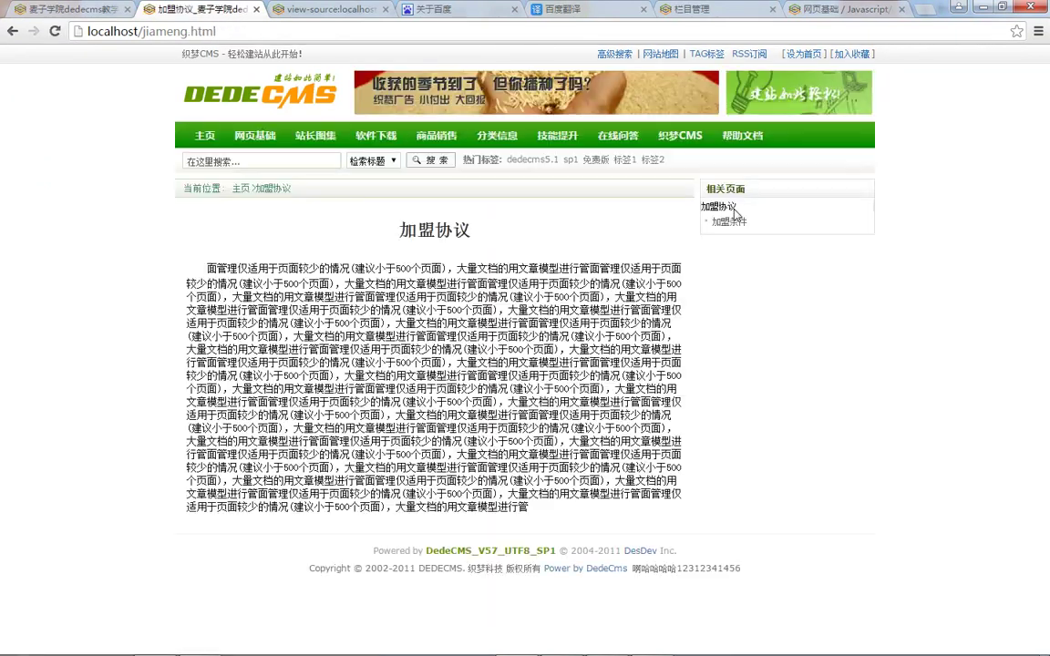
click(38, 8)
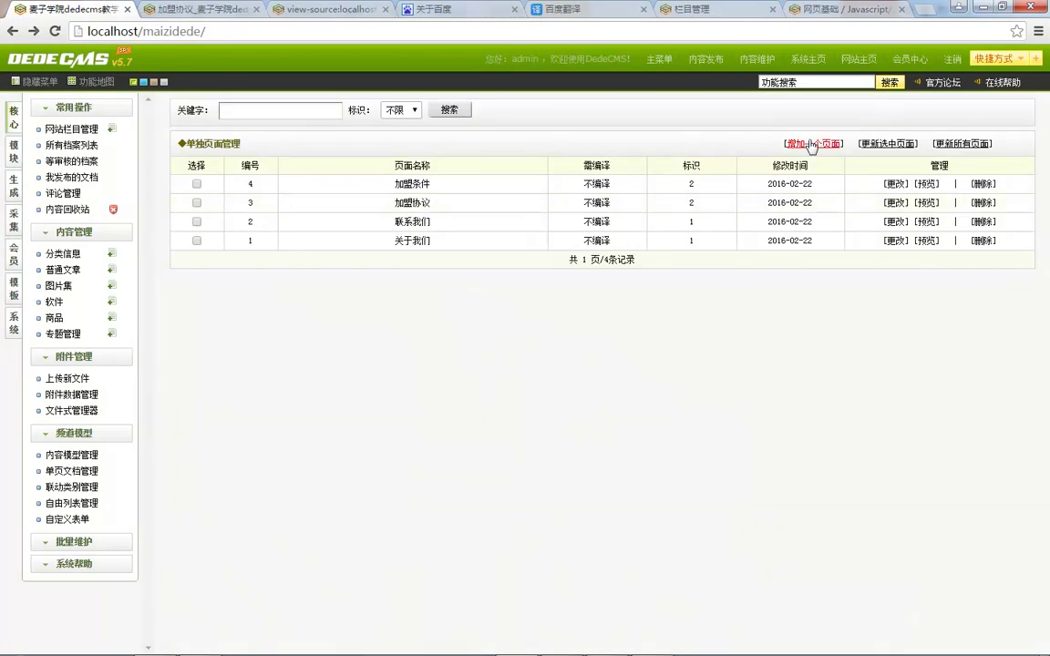
Step: Review the 关联标识 field and the 加盟条件/加盟协议 rows, then view jiameng.html again
click(811, 143)
triple_click(224, 235)
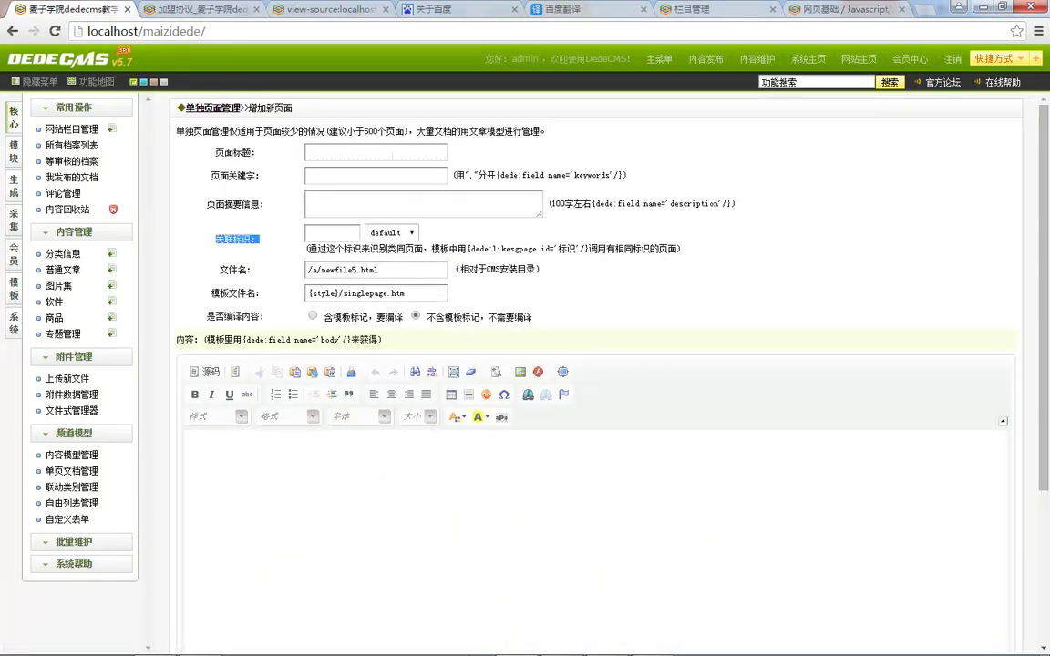
mouse_move(466, 645)
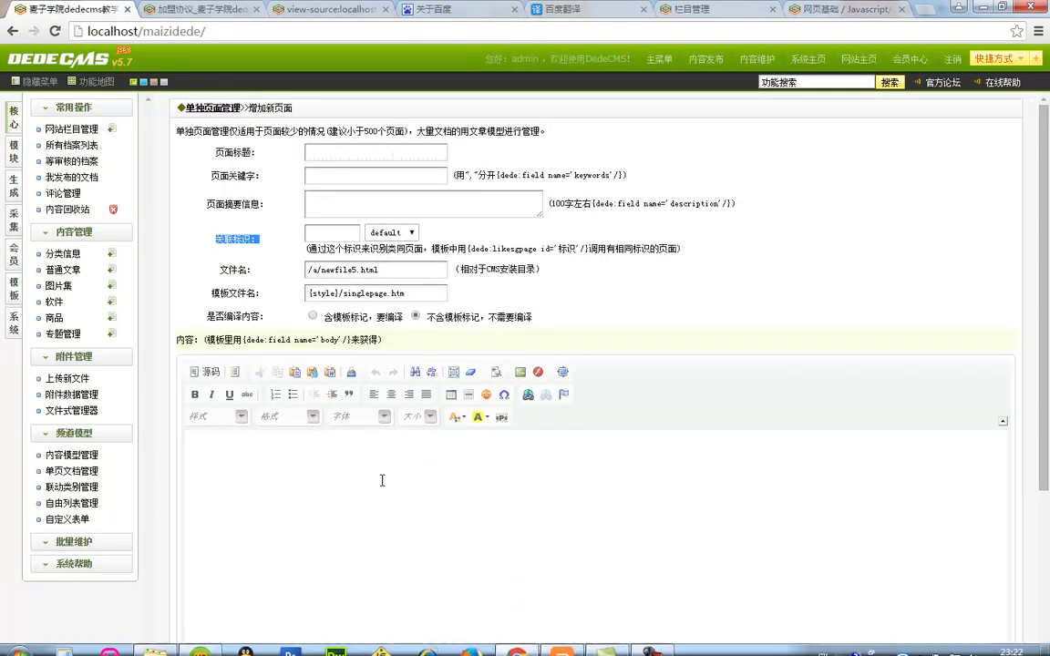
click(80, 472)
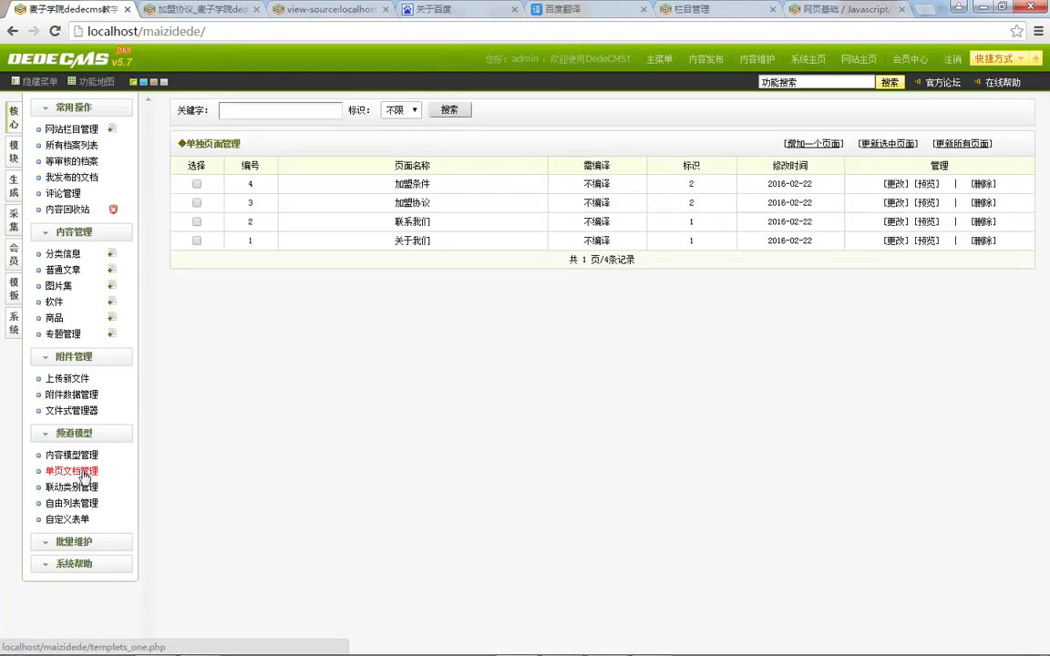
drag(372, 188, 484, 206)
click(475, 226)
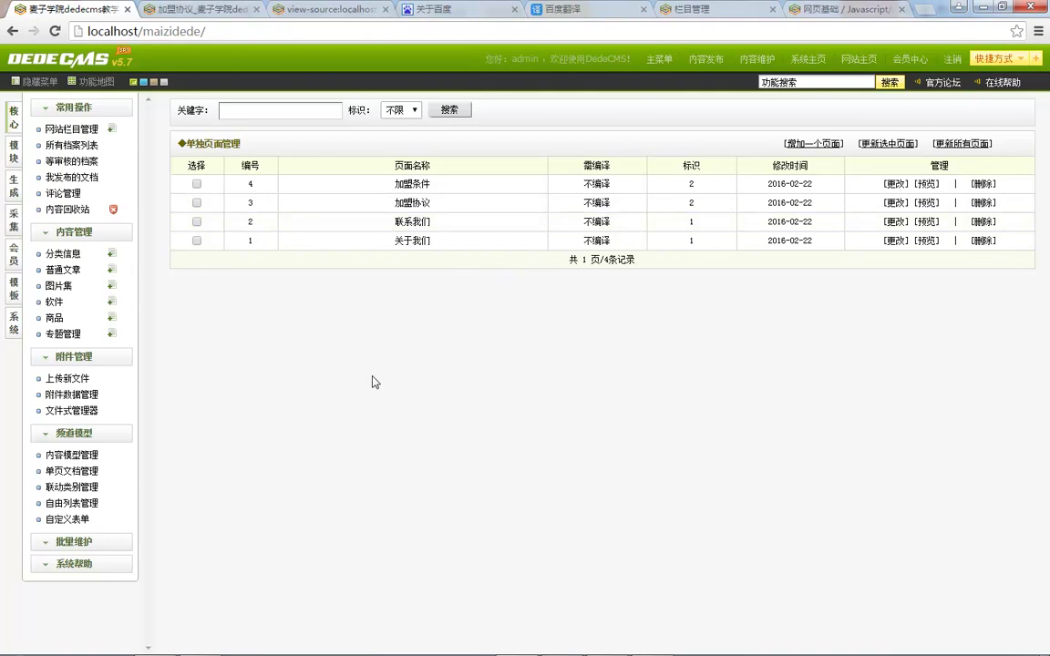
click(196, 9)
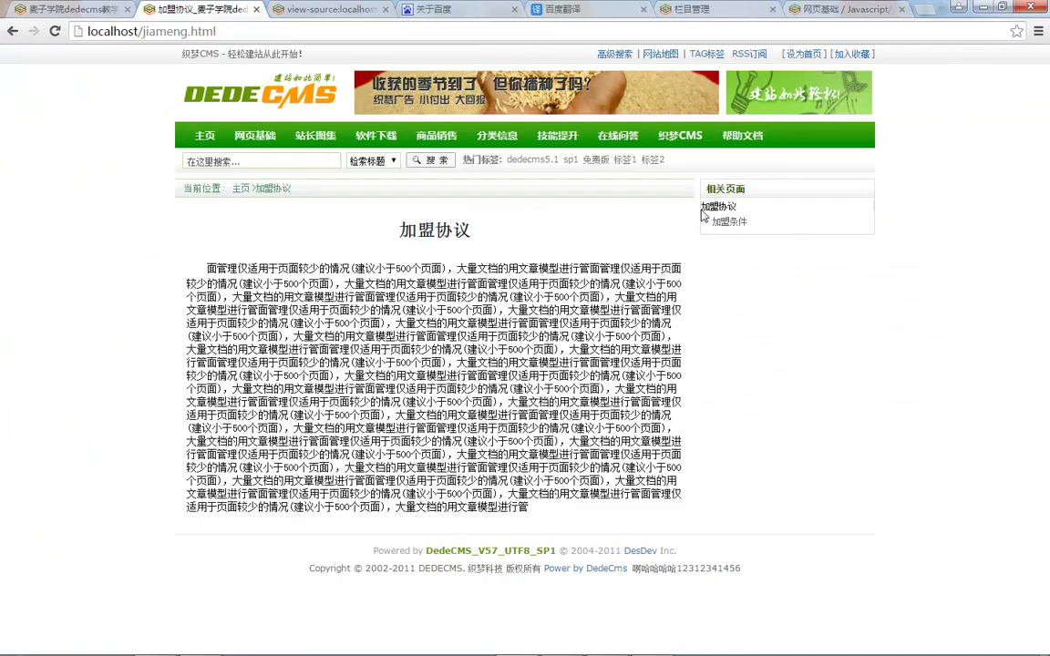
Step: Open Chrome DevTools on the jiameng.html page through the 检查(N) context option
right_click(716, 206)
key(Escape)
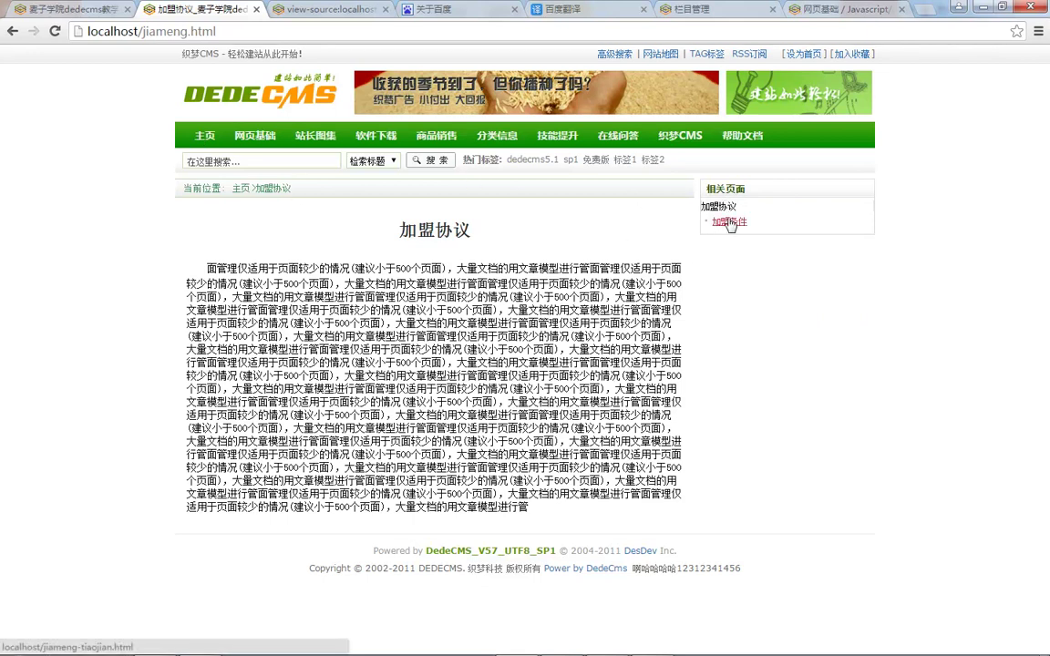
right_click(763, 294)
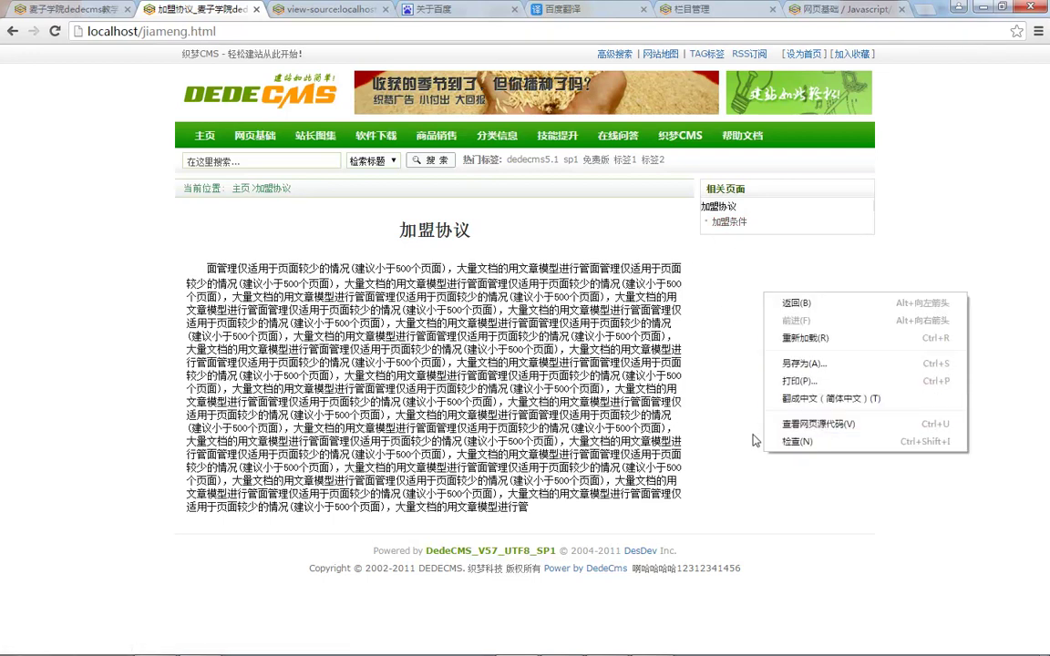
click(825, 443)
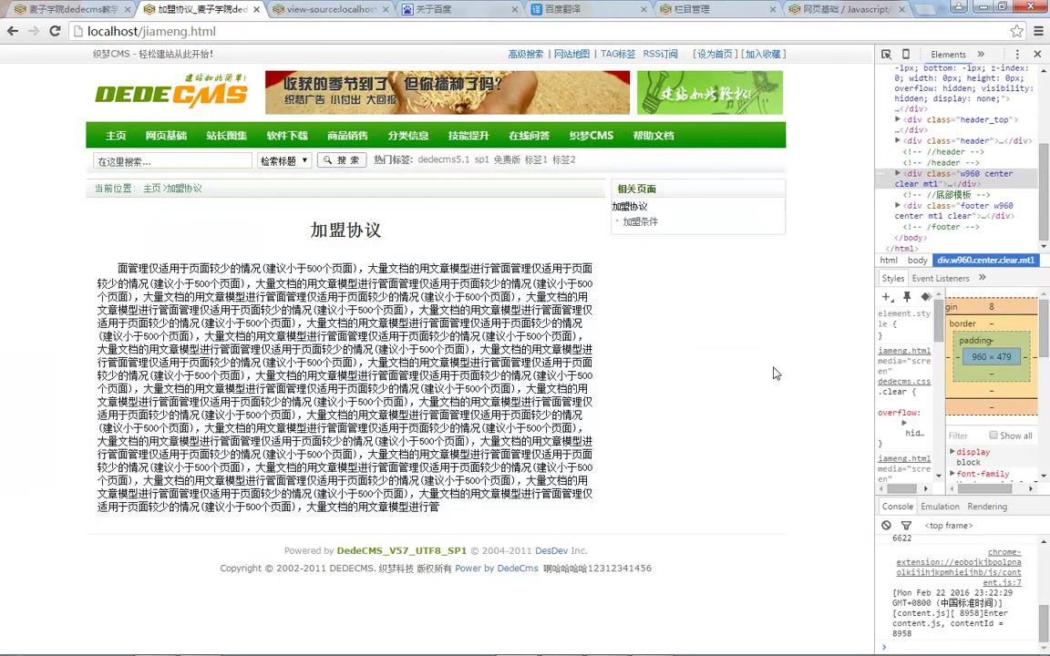
Step: Try the DevTools dock positions and settle on docking it at the bottom
click(1017, 55)
click(1010, 79)
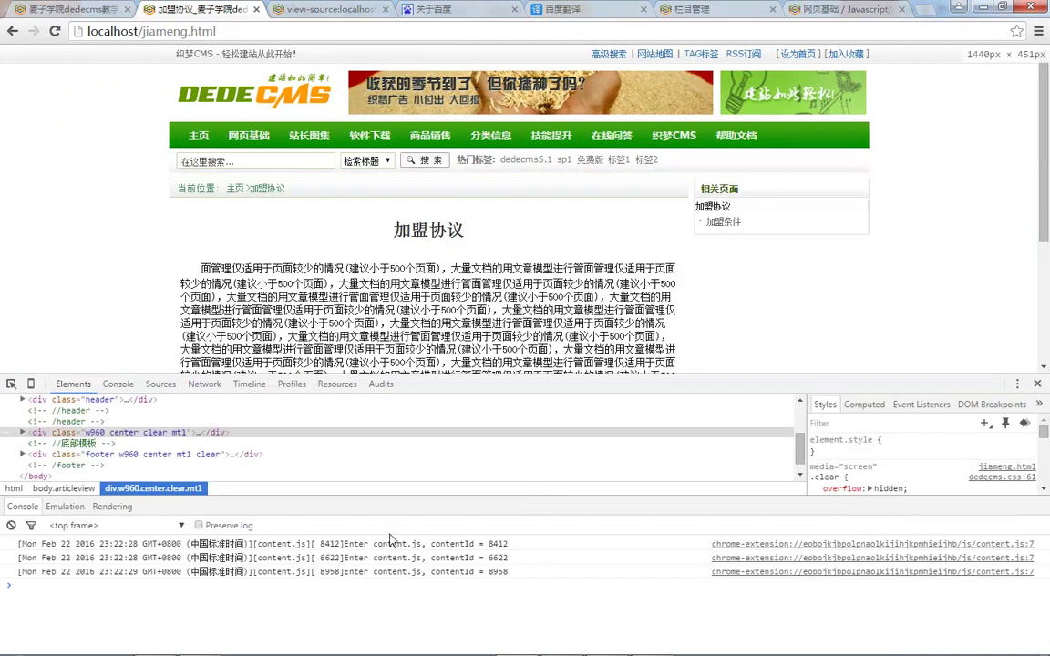
click(1017, 383)
click(922, 406)
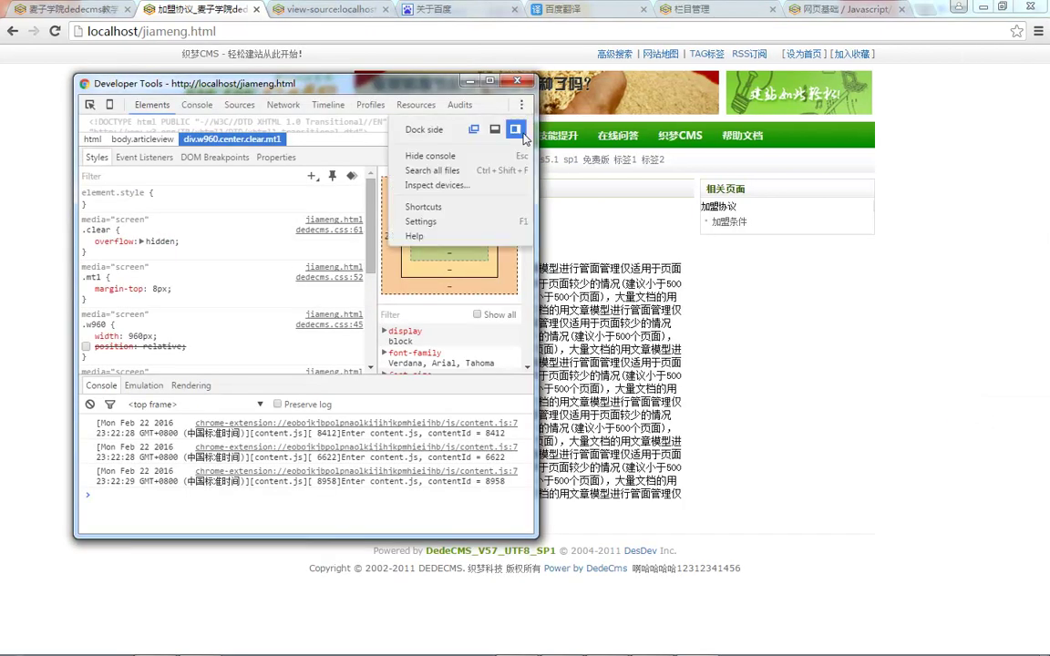
click(515, 129)
drag(872, 181, 564, 229)
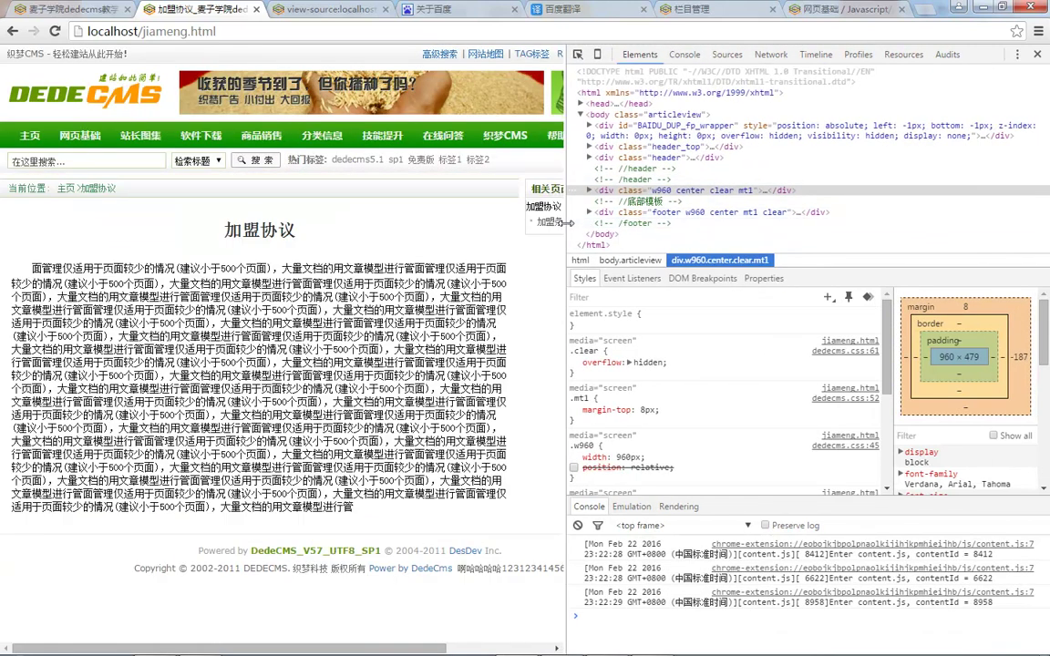
click(1017, 54)
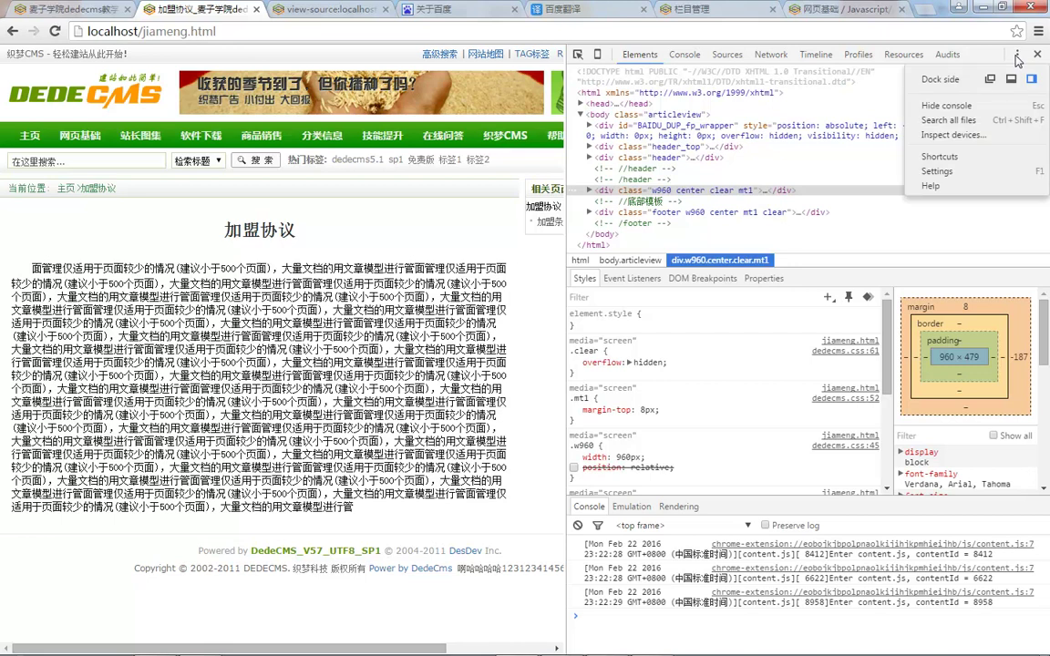
click(1017, 81)
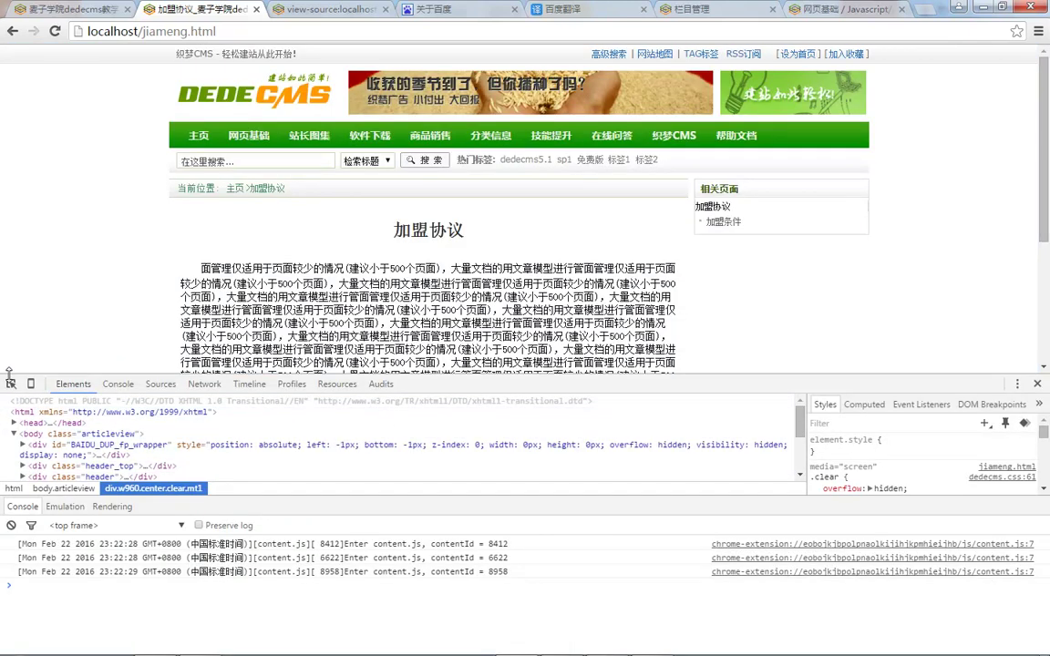
Step: Inspect the 加盟协议 entry, then the dd.cur and 加盟条件 li nodes of 相关页面
click(11, 386)
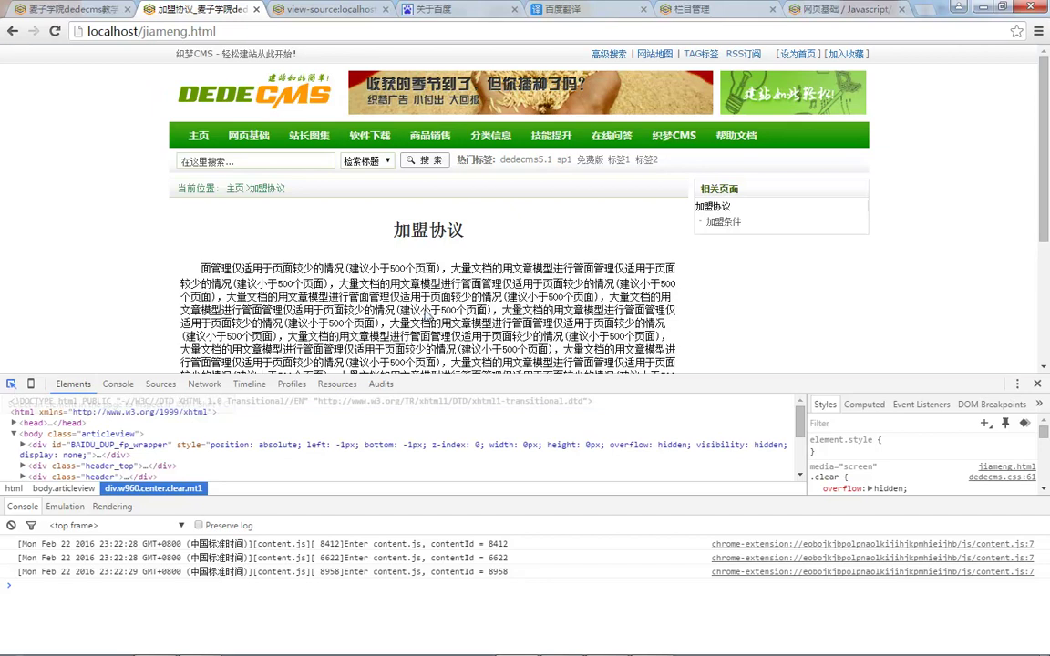
click(716, 206)
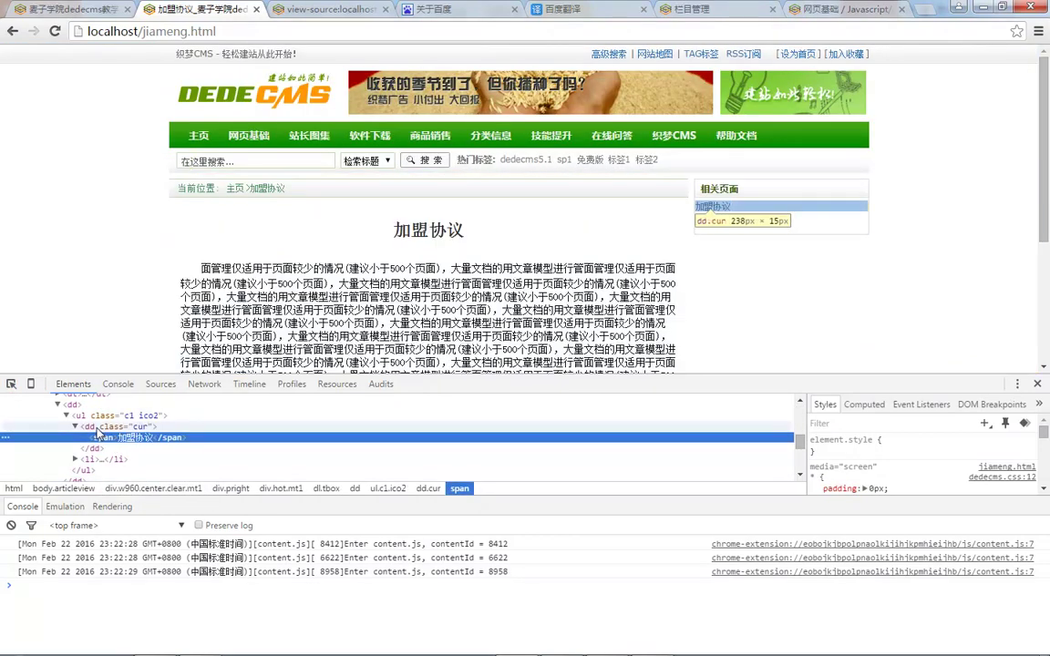
click(95, 428)
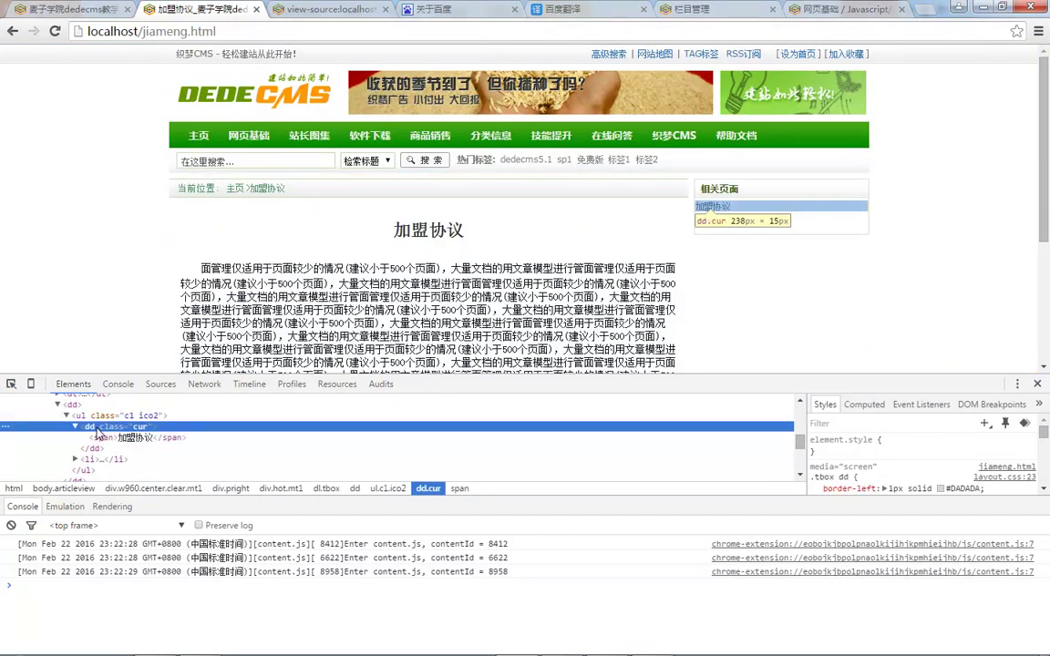
drag(818, 376, 734, 332)
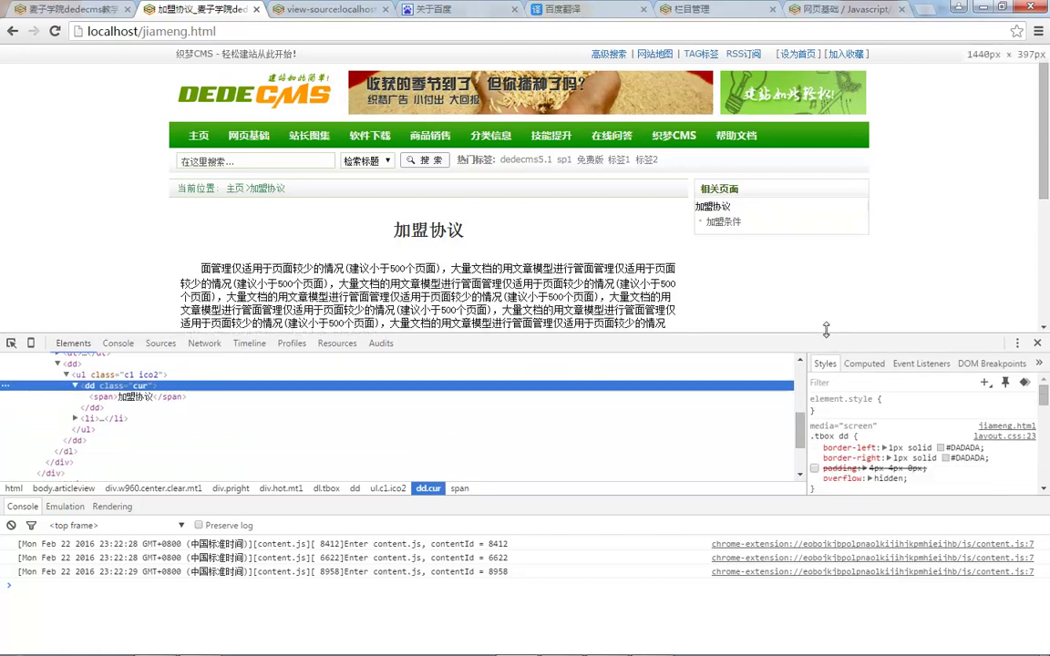
click(89, 415)
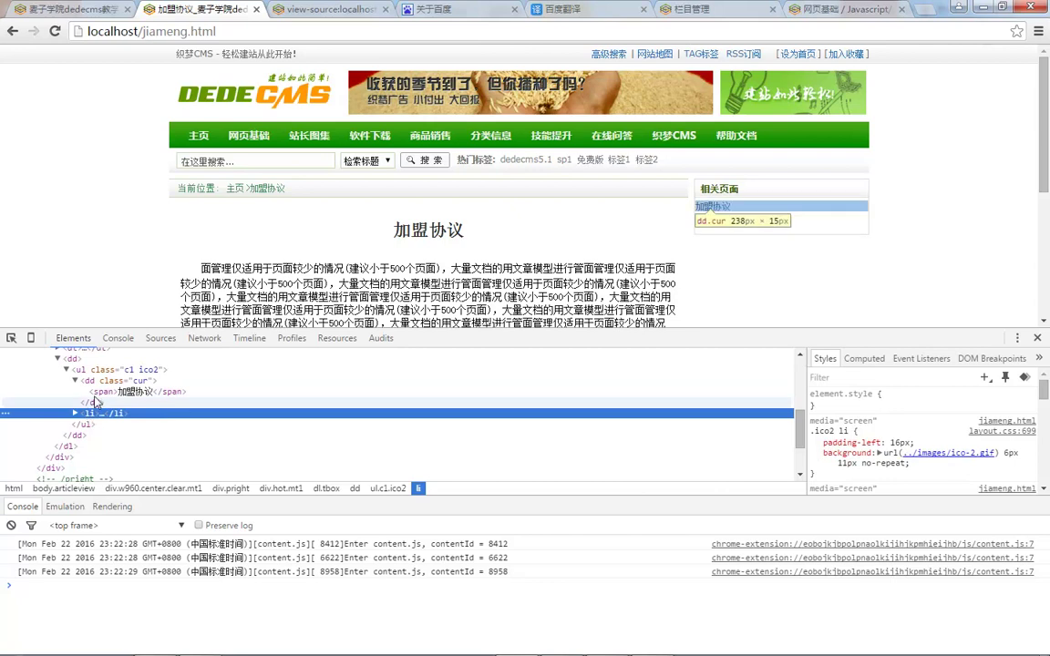